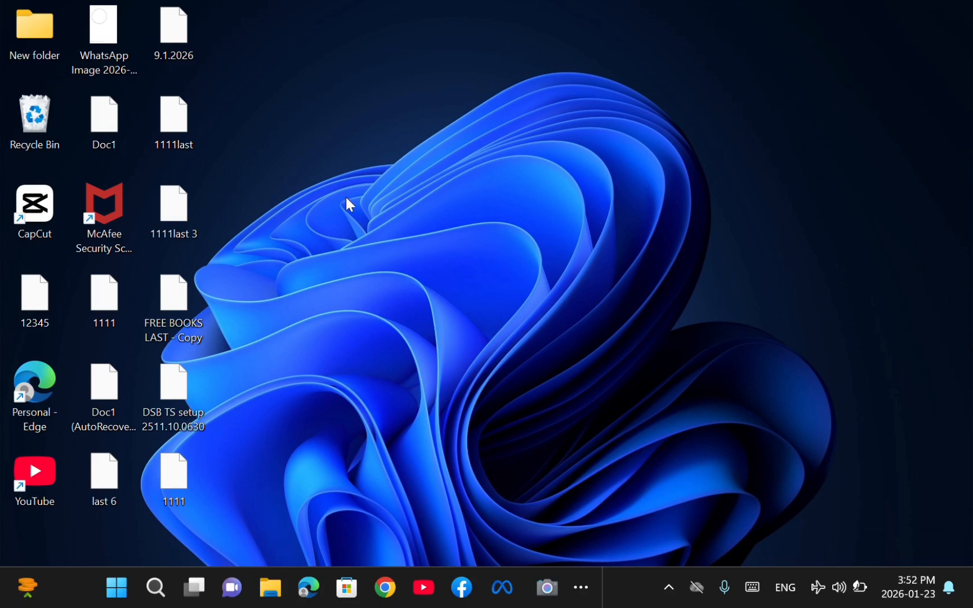
Open Google Chrome and go to Google Forms through the Google apps list.
{"action": "left_click", "coordinate": [385, 588]}
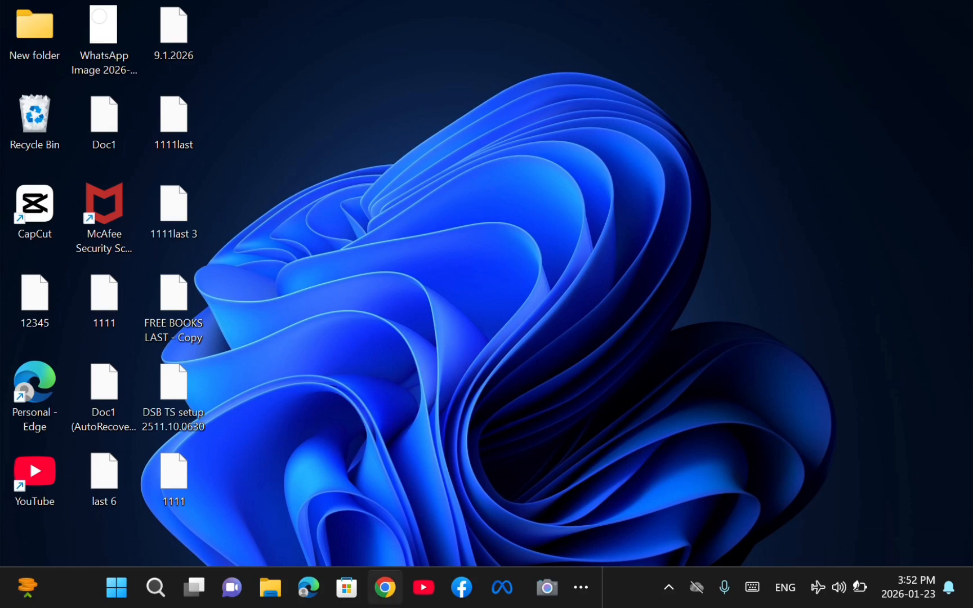
{"action": "left_click", "coordinate": [392, 597]}
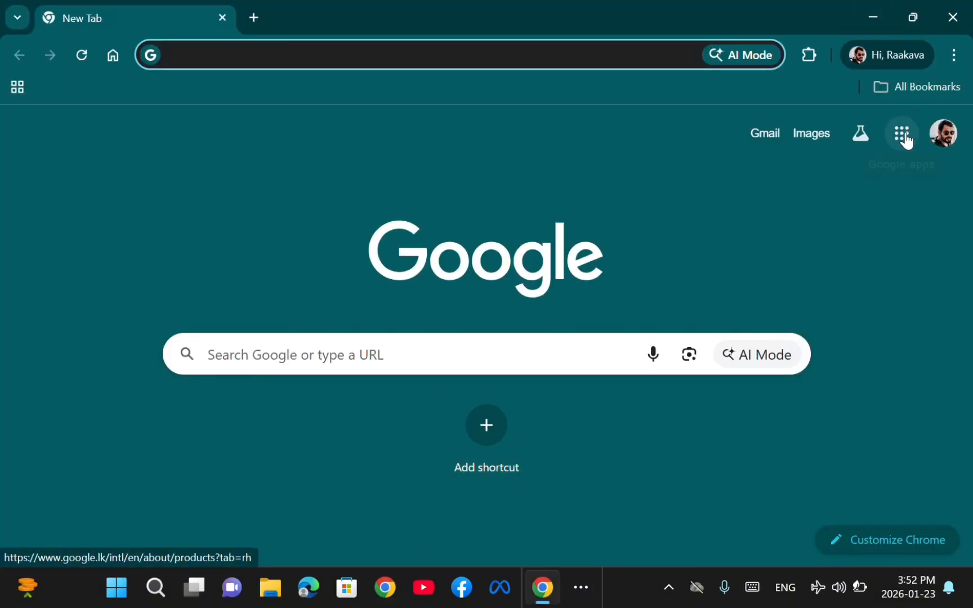
{"action": "left_click", "coordinate": [904, 136]}
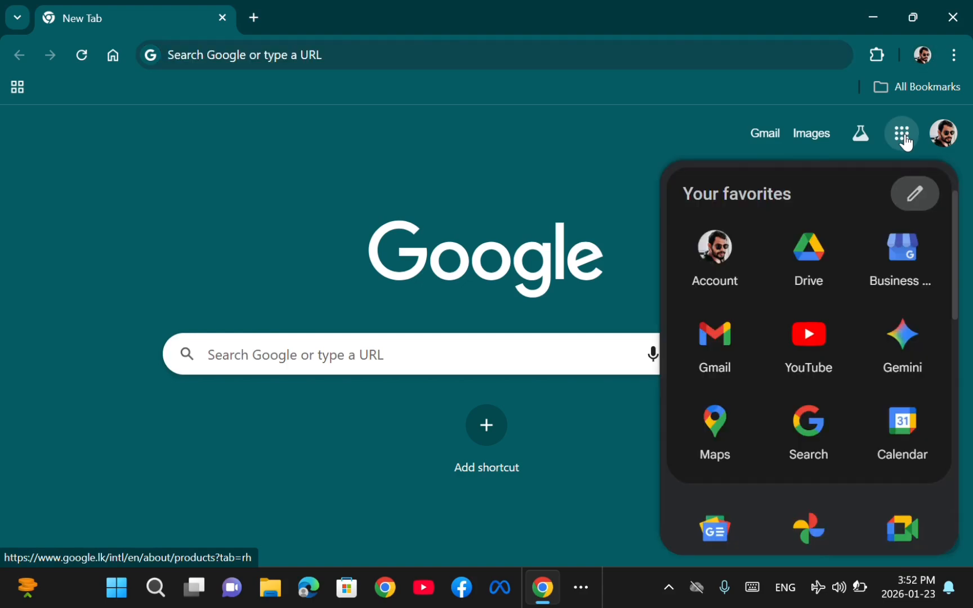
{"action": "left_click_drag", "start_coordinate": [956, 250], "coordinate": [952, 389]}
{"action": "left_click", "coordinate": [896, 414]}
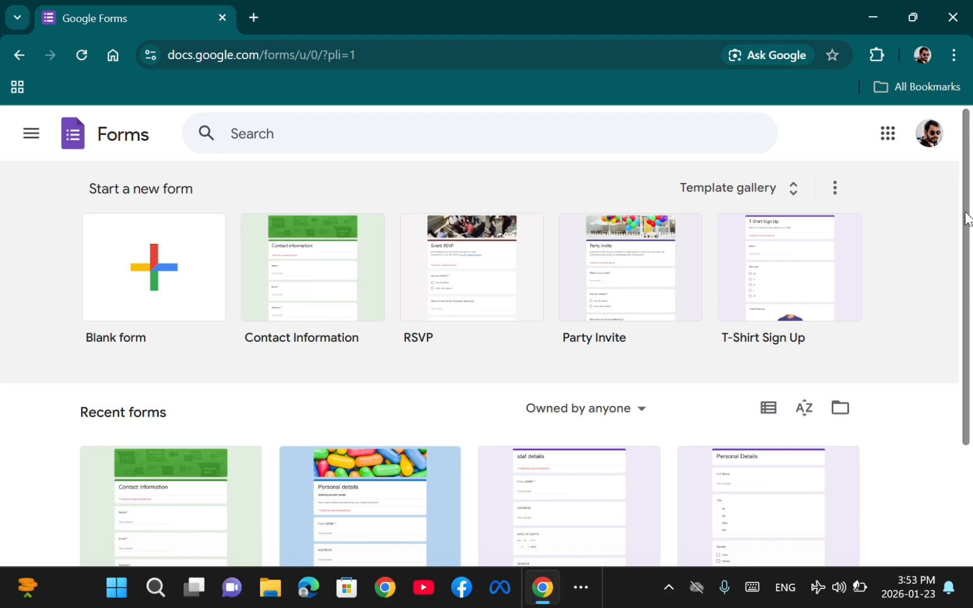
Create a new blank form and select its title section.
{"action": "left_click_drag", "start_coordinate": [967, 220], "coordinate": [971, 190]}
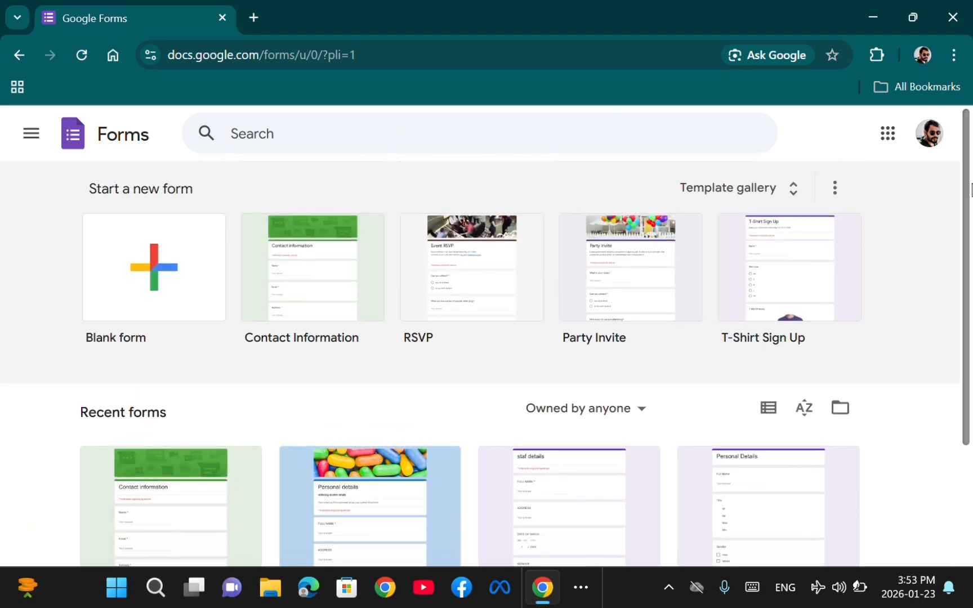
{"action": "left_click", "coordinate": [157, 277]}
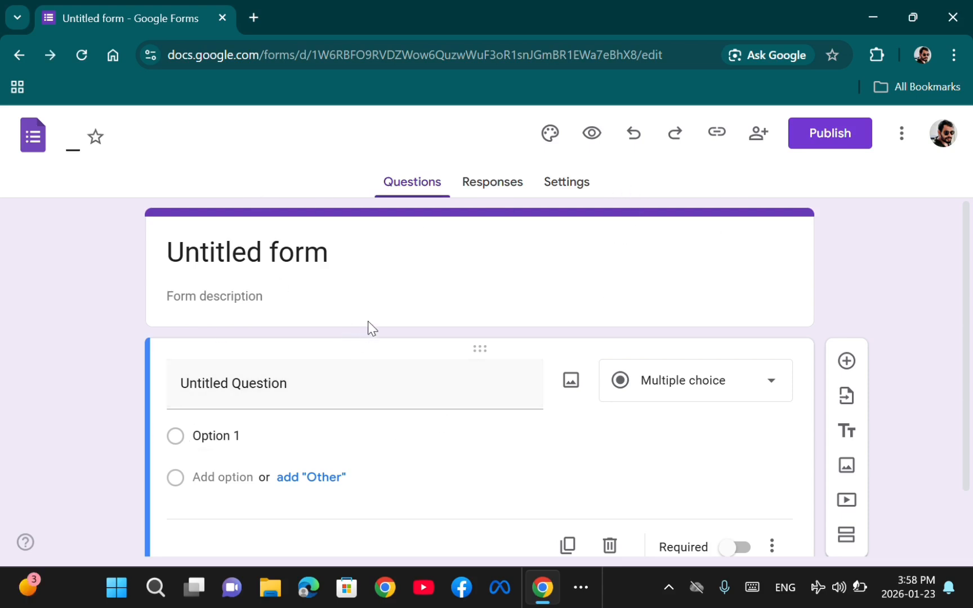
{"action": "left_click", "coordinate": [369, 323]}
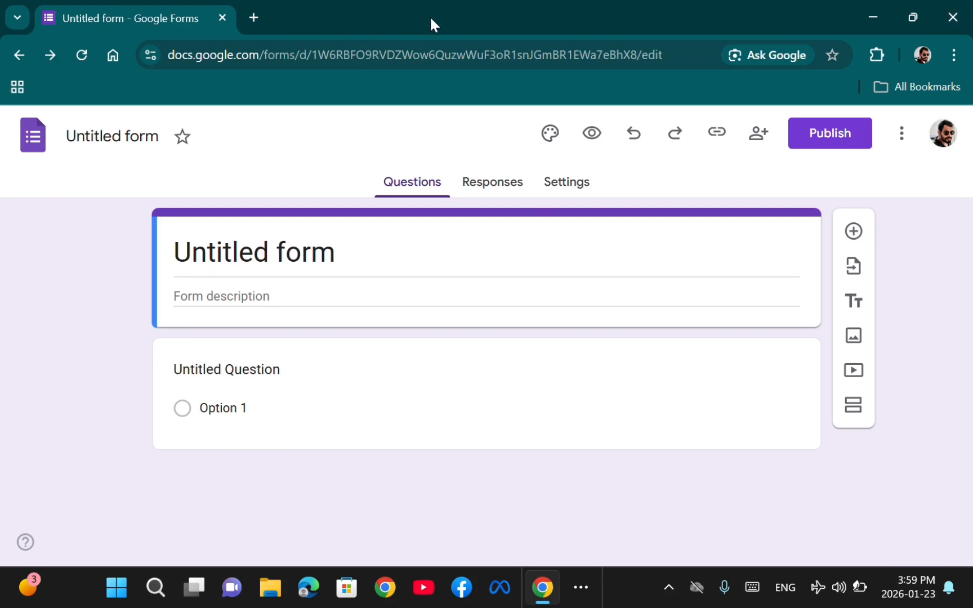
{"action": "left_click", "coordinate": [397, 29]}
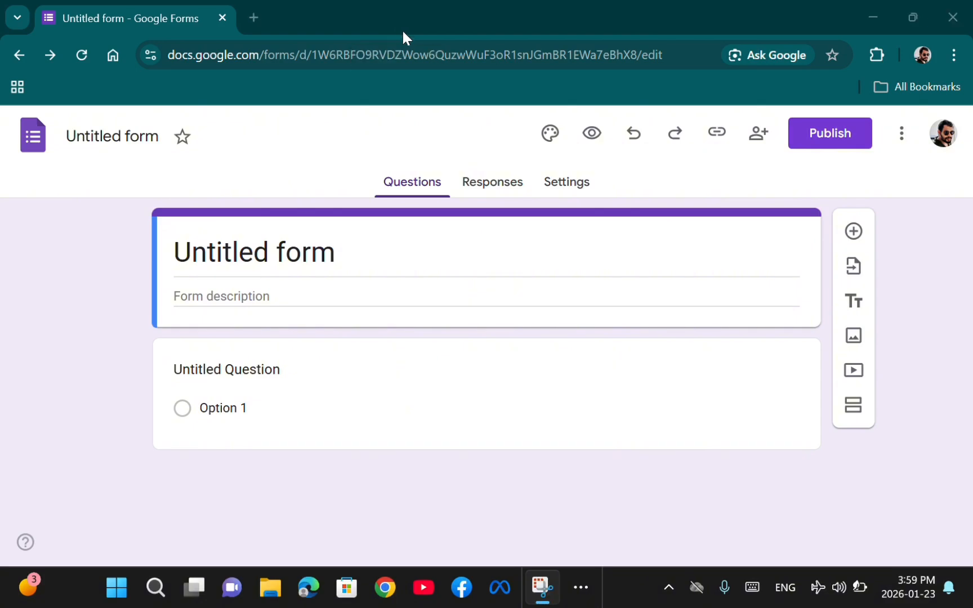
Rename the form file as "Personal Bio Data" and carry that name over to the form's title.
{"action": "left_click", "coordinate": [115, 142]}
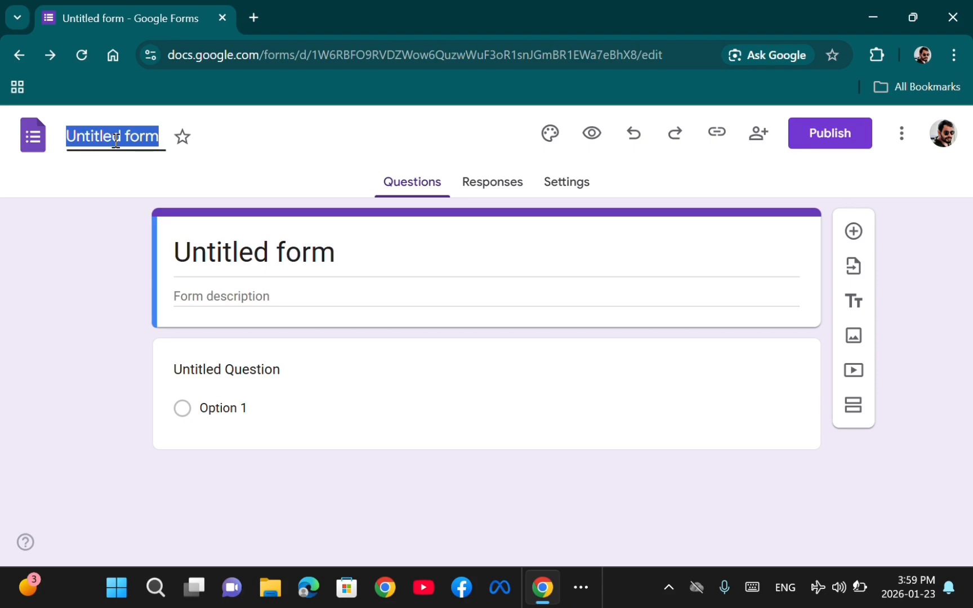
{"action": "key", "text": "BackSpace"}
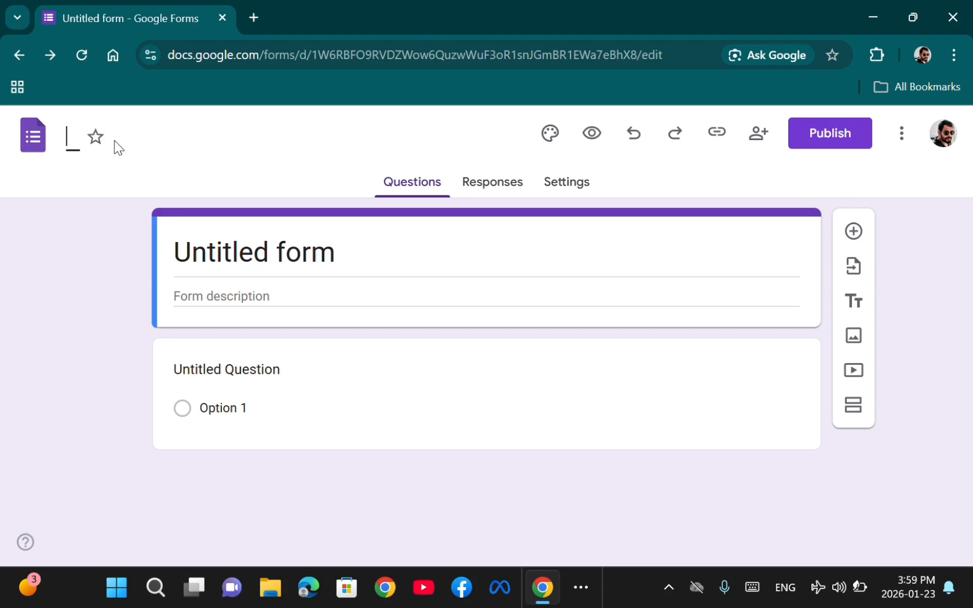
{"action": "key", "text": "Caps_Lock"}
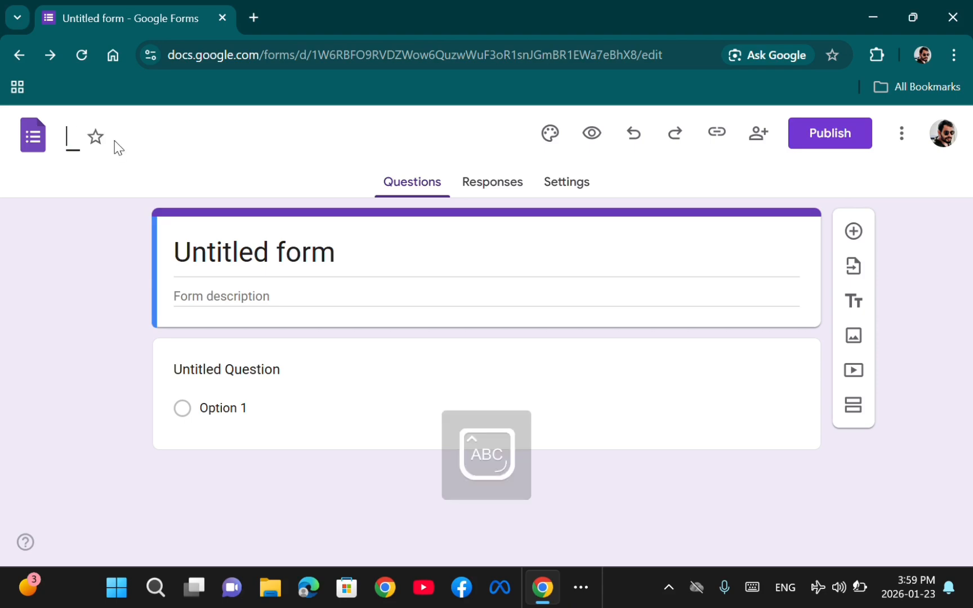
{"action": "type", "text": "P"}
{"action": "key", "text": "Caps_Lock"}
{"action": "type", "text": "erso"}
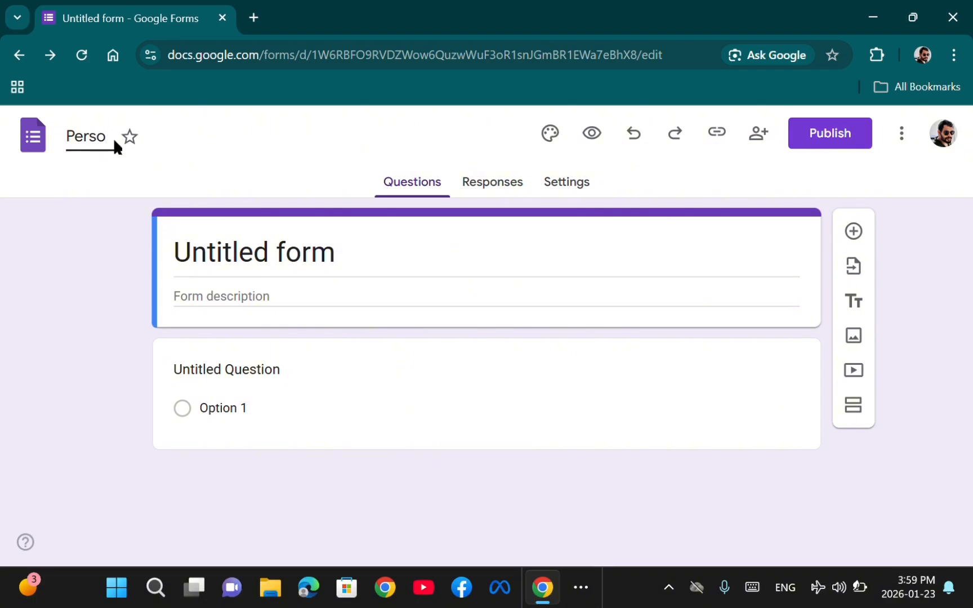
{"action": "type", "text": "nal"}
{"action": "key", "text": "Caps_Lock"}
{"action": "type", "text": "B"}
{"action": "key", "text": "Caps_Lock"}
{"action": "type", "text": "io"}
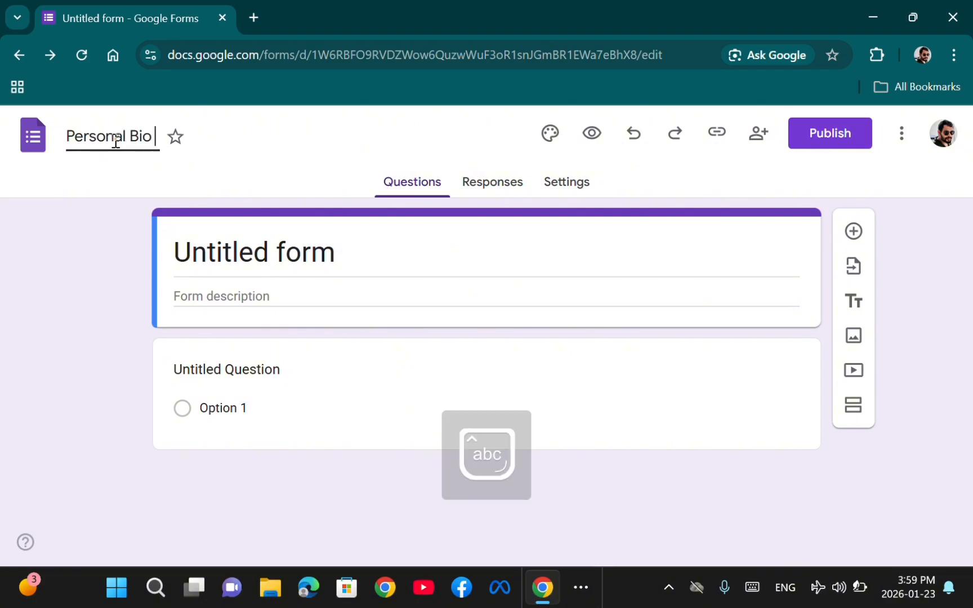
{"action": "key", "text": "Caps_Lock"}
{"action": "type", "text": "D"}
{"action": "key", "text": "Caps_Lock"}
{"action": "type", "text": "ata"}
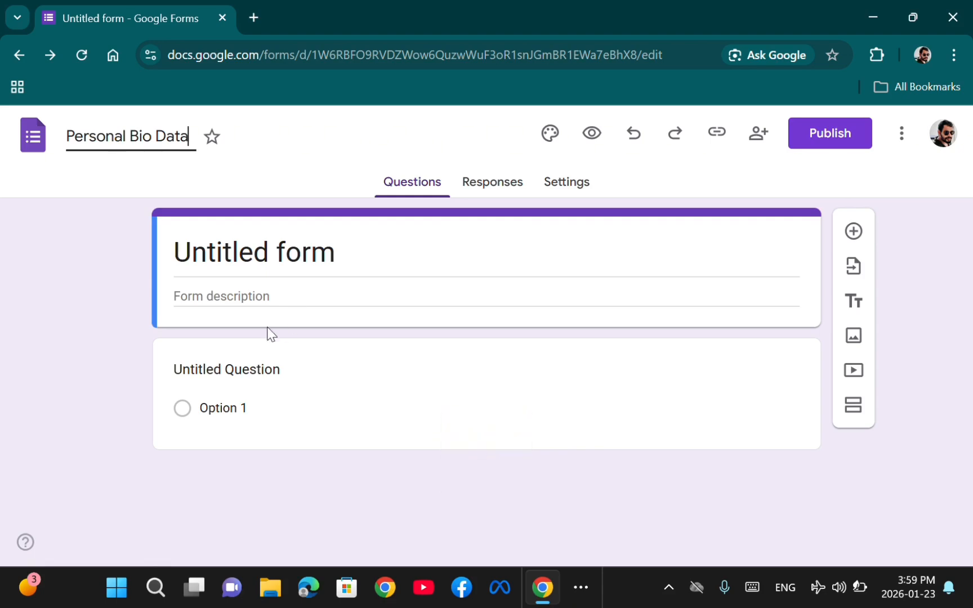
{"action": "left_click", "coordinate": [214, 259]}
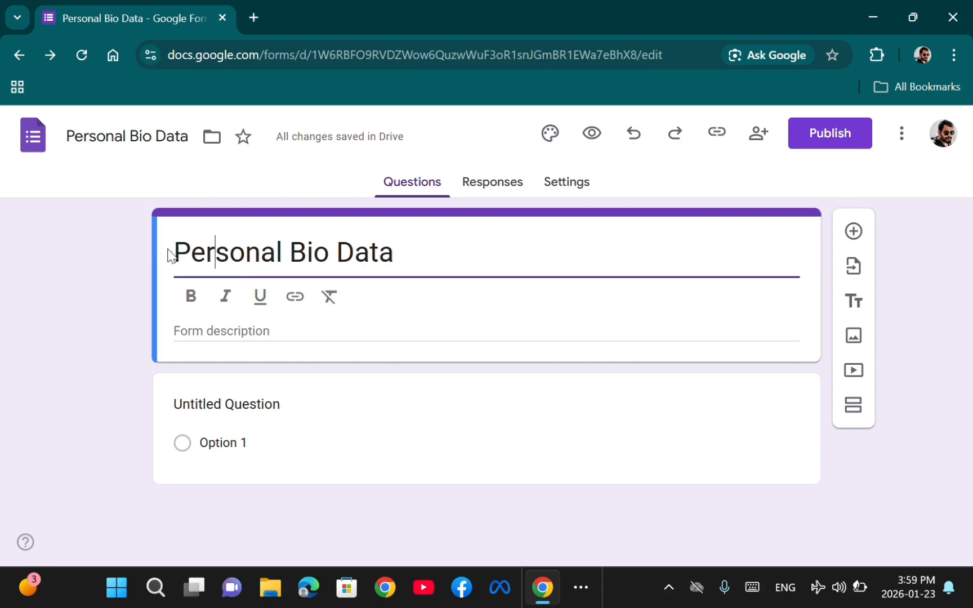
Try bold and italic on the whole form title, clearing the formatting and leaving only bold applied.
{"action": "left_click_drag", "start_coordinate": [176, 252], "coordinate": [397, 250]}
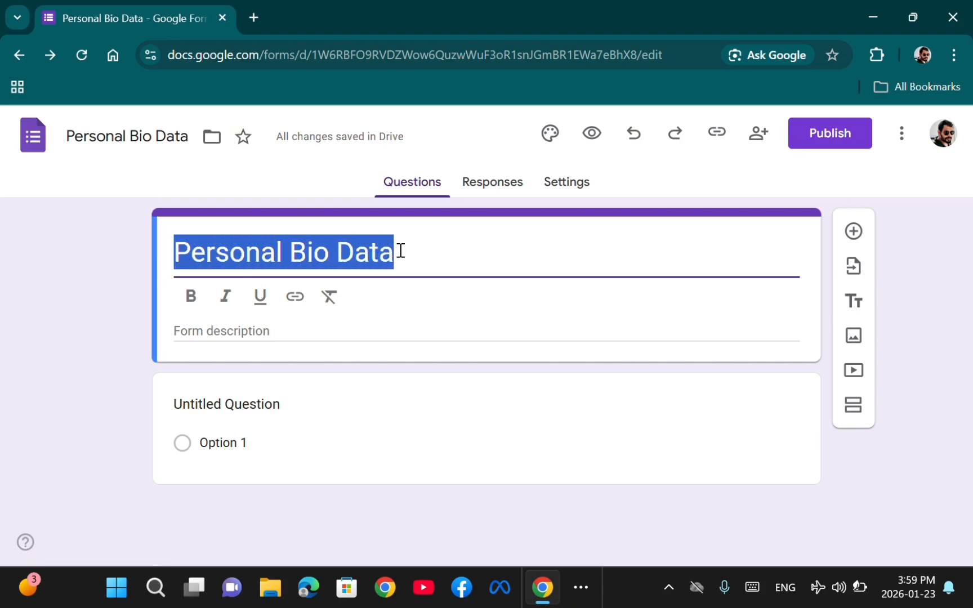
{"action": "left_click", "coordinate": [190, 293]}
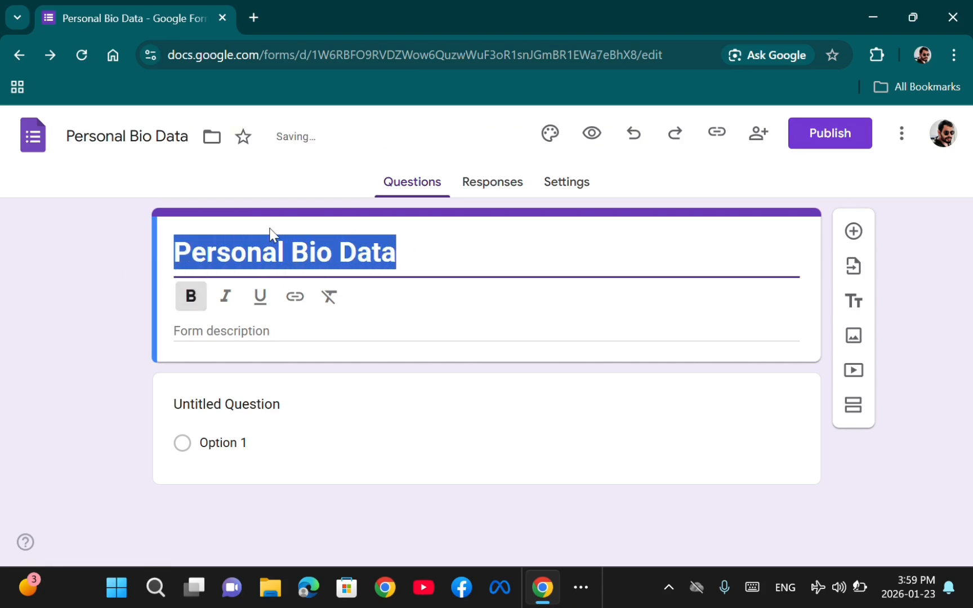
{"action": "left_click", "coordinate": [225, 297]}
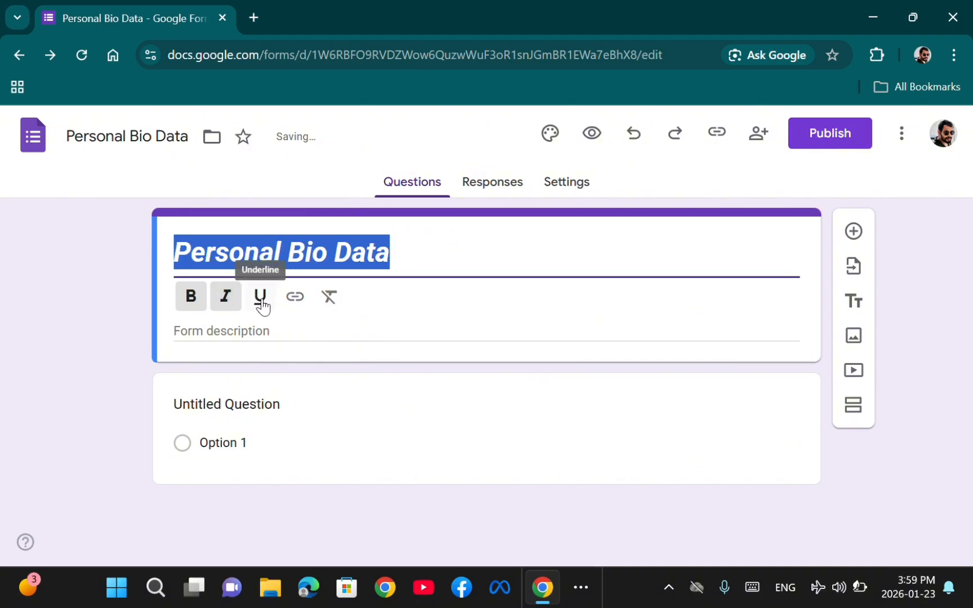
{"action": "left_click", "coordinate": [323, 298]}
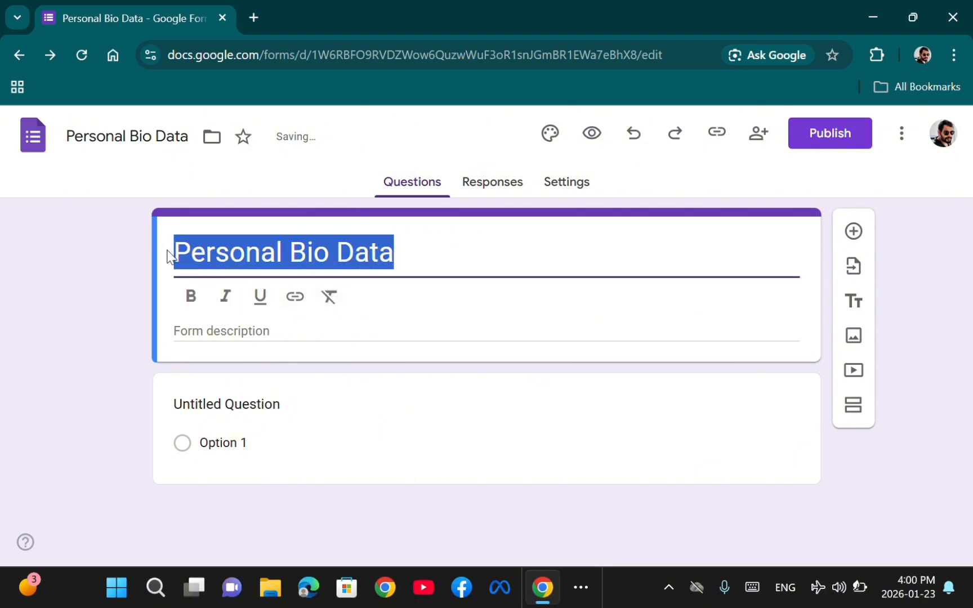
{"action": "left_click", "coordinate": [188, 299]}
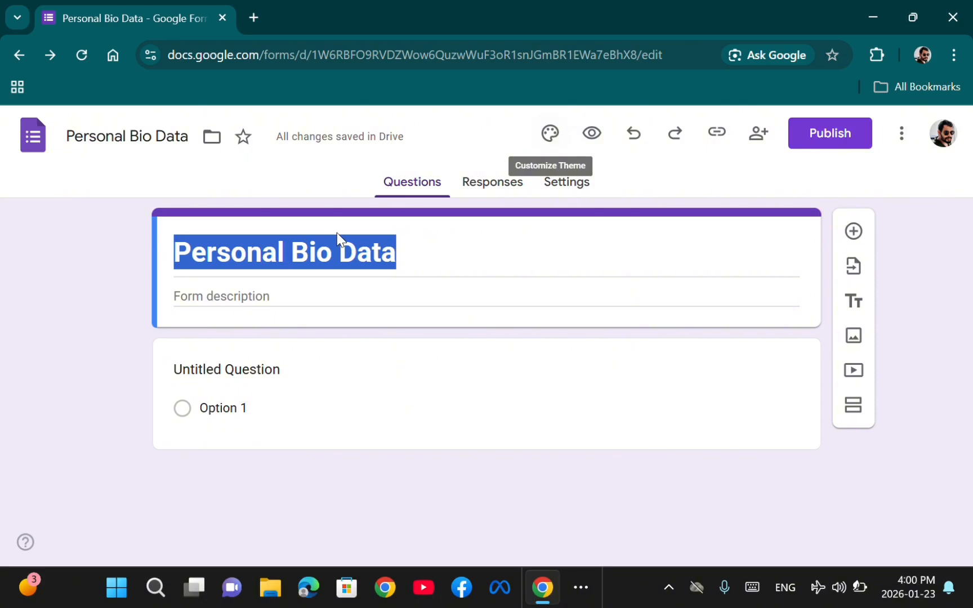
Open the theme customization, try Pacifico as the header font and set it to Noto Serif Tamil.
{"action": "left_click", "coordinate": [550, 134]}
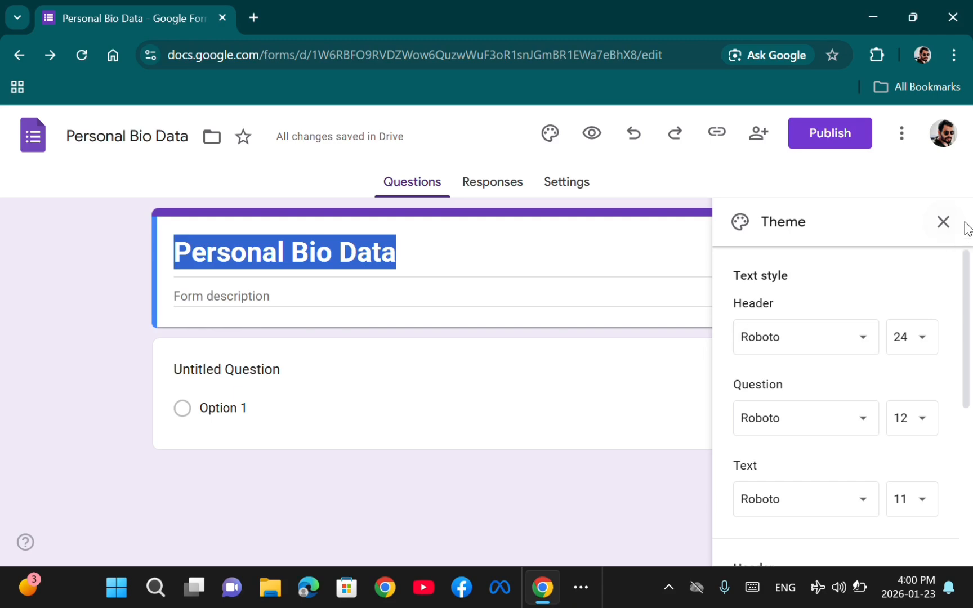
{"action": "scroll", "coordinate": [969, 385], "scroll_direction": "down", "scroll_amount": 2}
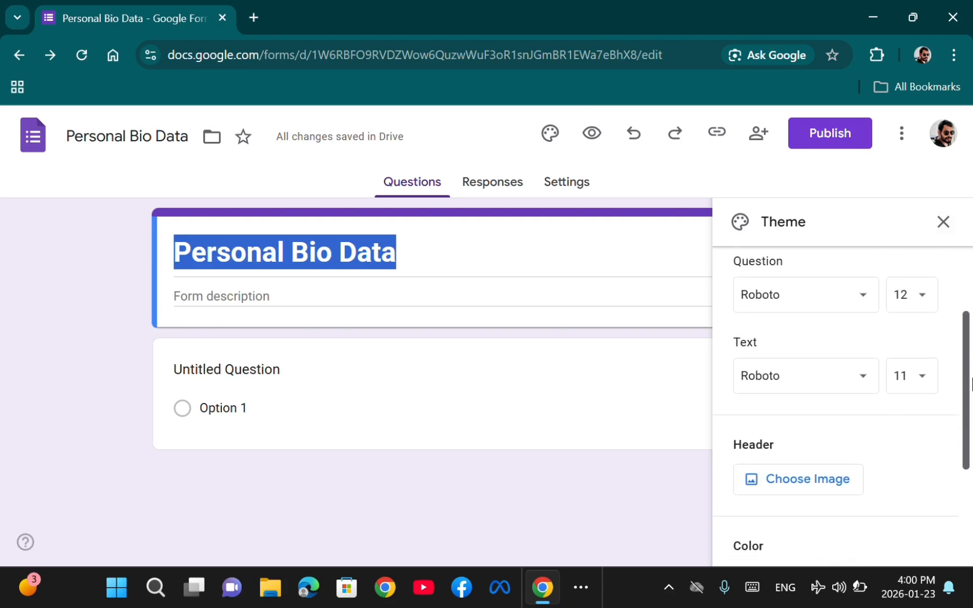
{"action": "scroll", "coordinate": [969, 385], "scroll_direction": "down", "scroll_amount": 1}
{"action": "scroll", "coordinate": [969, 384], "scroll_direction": "up", "scroll_amount": 4}
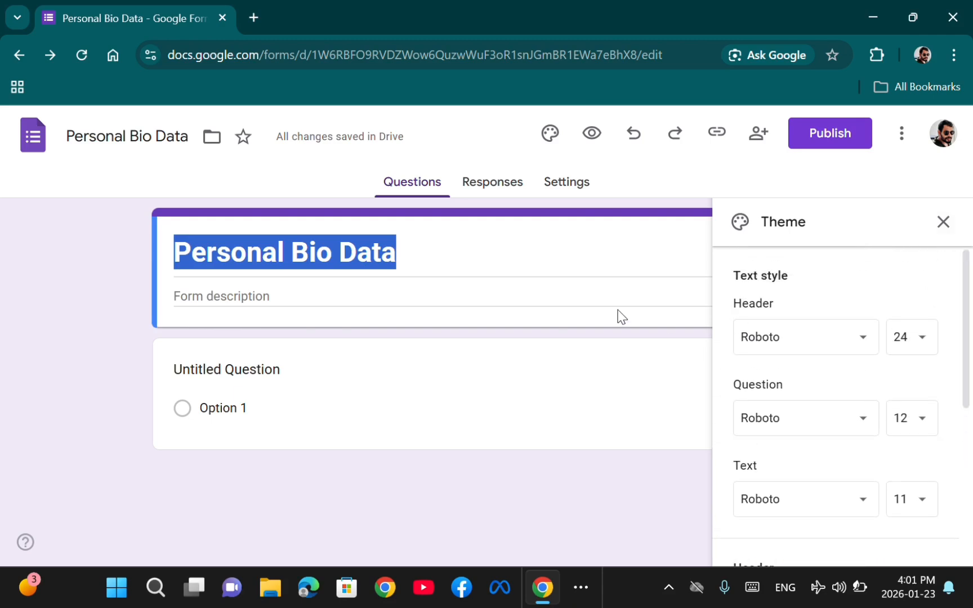
{"action": "left_click", "coordinate": [867, 345]}
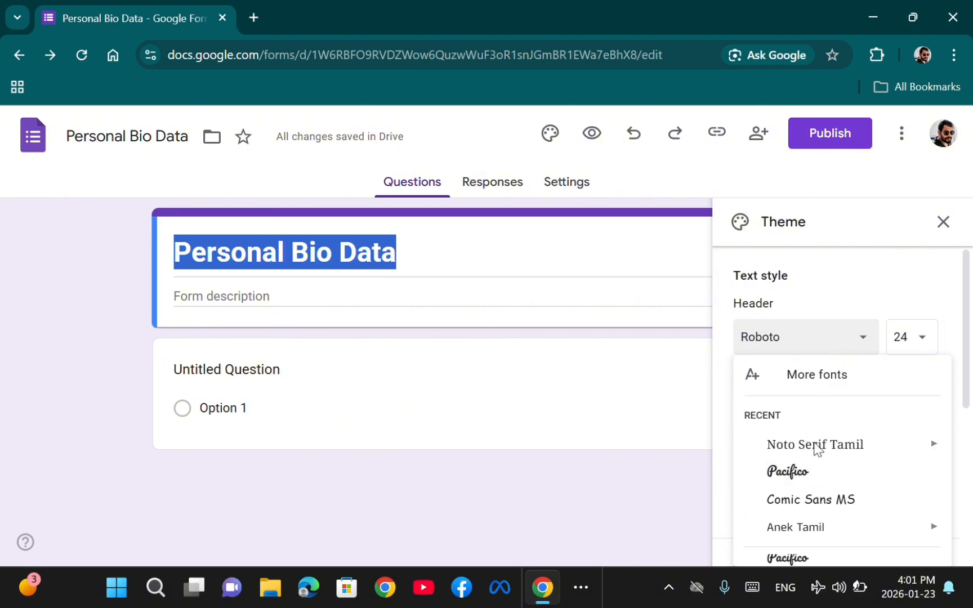
{"action": "left_click", "coordinate": [868, 334]}
{"action": "left_click", "coordinate": [870, 334]}
{"action": "left_click", "coordinate": [864, 341]}
{"action": "left_click", "coordinate": [877, 334]}
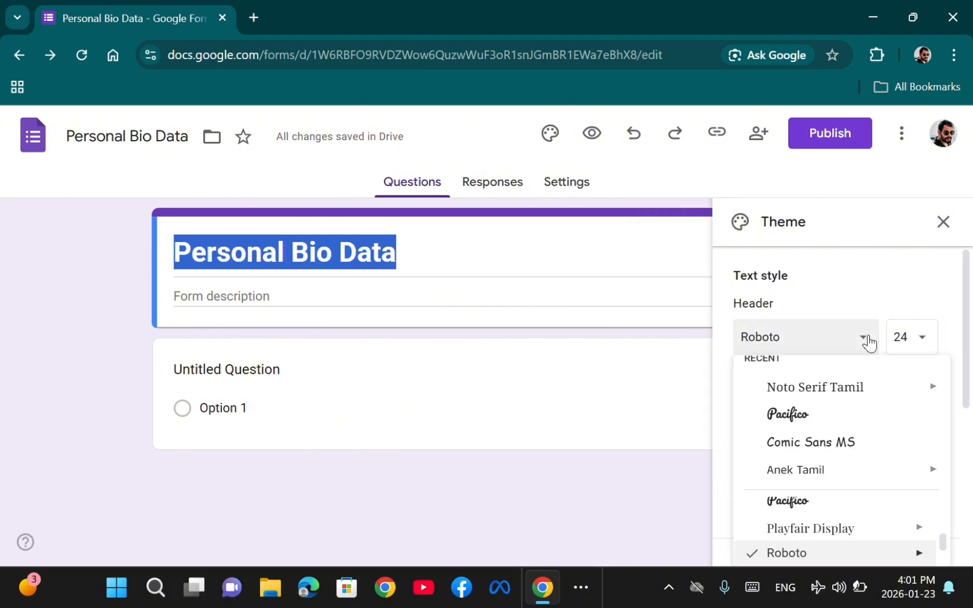
{"action": "left_click", "coordinate": [809, 472]}
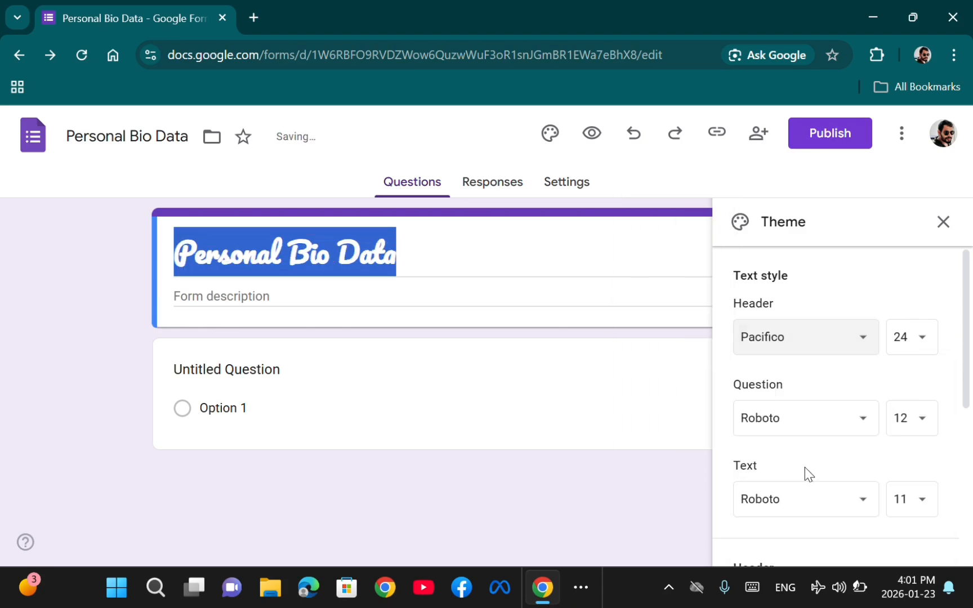
{"action": "left_click", "coordinate": [858, 341]}
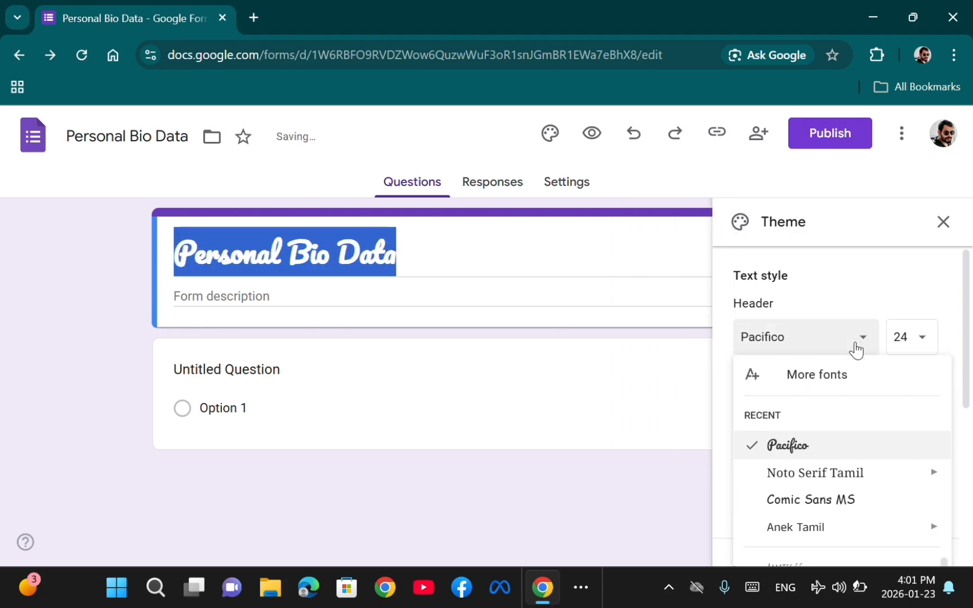
{"action": "left_click", "coordinate": [833, 479]}
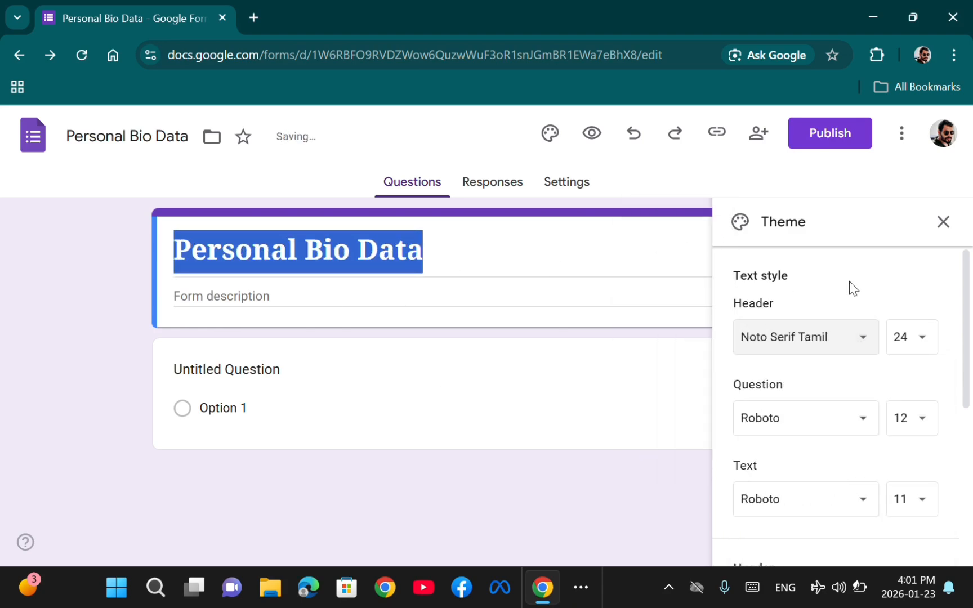
Try a header text size of 18 and set it back to 24.
{"action": "left_click", "coordinate": [932, 344]}
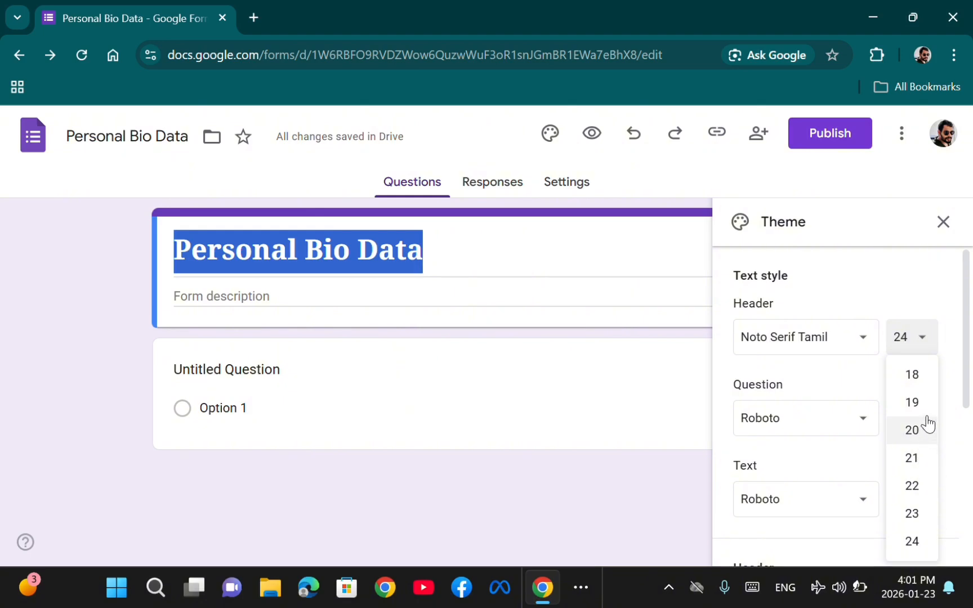
{"action": "left_click", "coordinate": [911, 376]}
{"action": "left_click", "coordinate": [923, 335]}
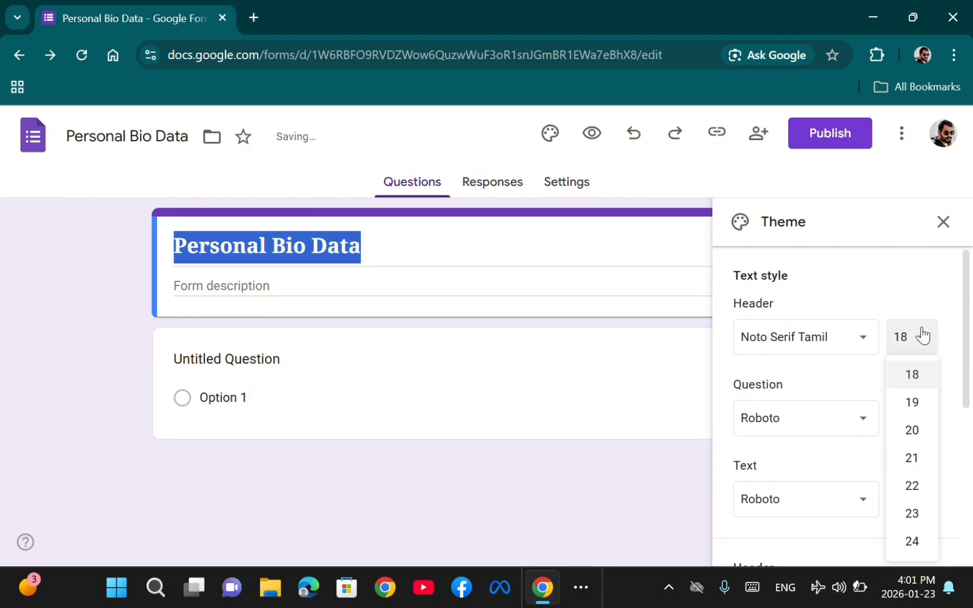
{"action": "left_click", "coordinate": [922, 540]}
Try blue, red and orange as the theme color and set it to green.
{"action": "left_click_drag", "start_coordinate": [964, 319], "coordinate": [970, 450]}
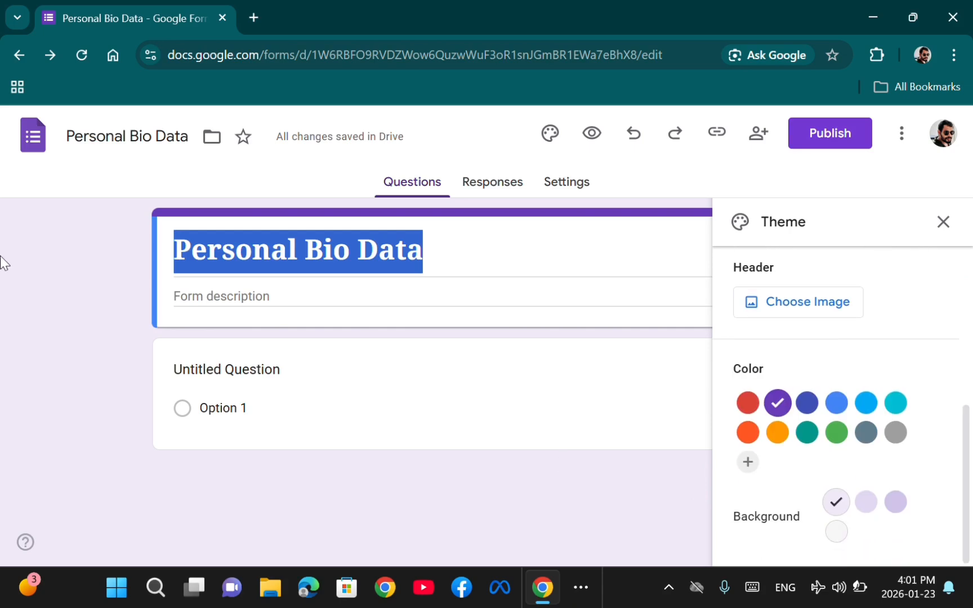
{"action": "left_click", "coordinate": [837, 403]}
{"action": "left_click", "coordinate": [748, 403]}
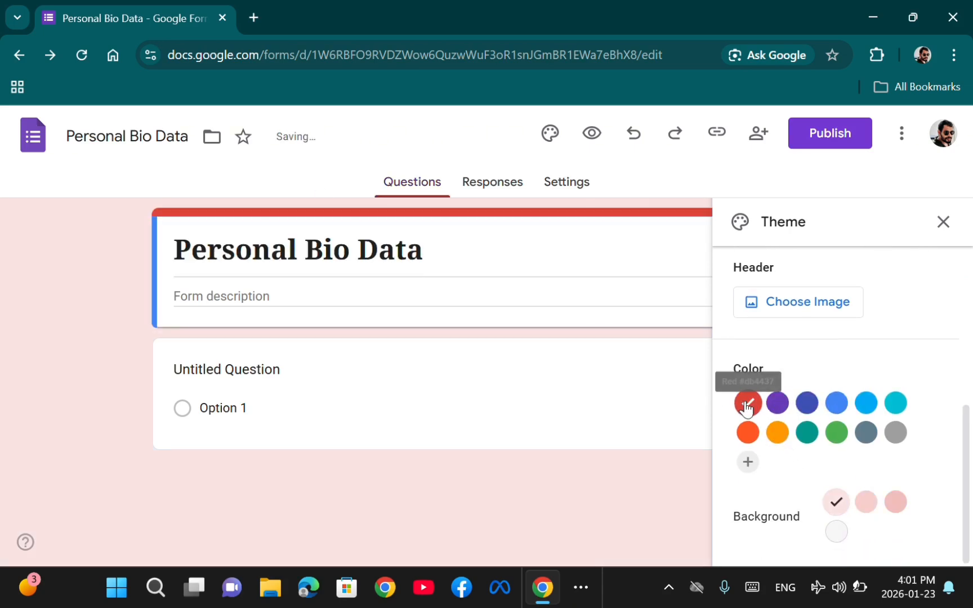
{"action": "left_click", "coordinate": [778, 433]}
{"action": "left_click", "coordinate": [835, 435]}
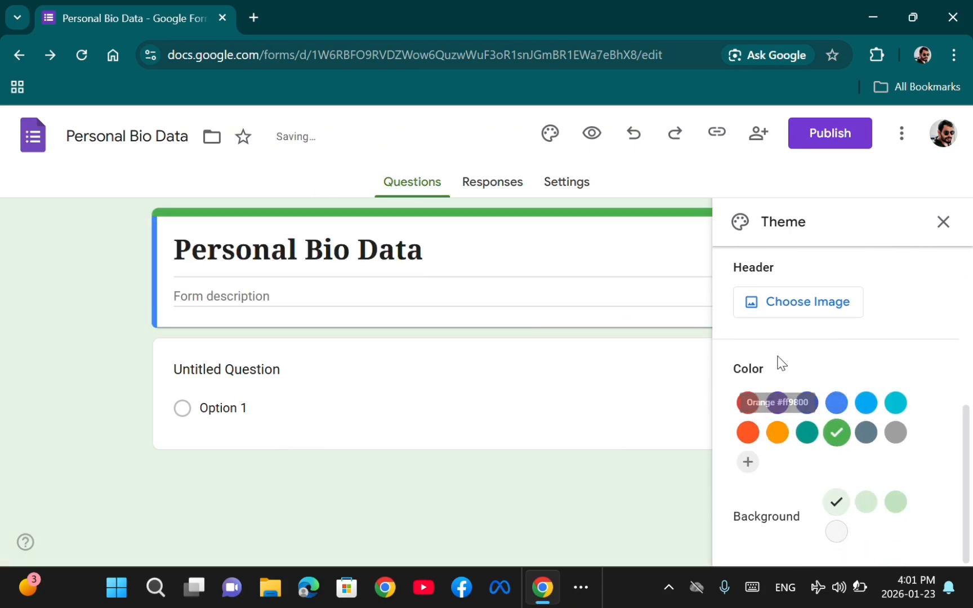
{"action": "scroll", "coordinate": [929, 473], "scroll_direction": "up", "scroll_amount": 5}
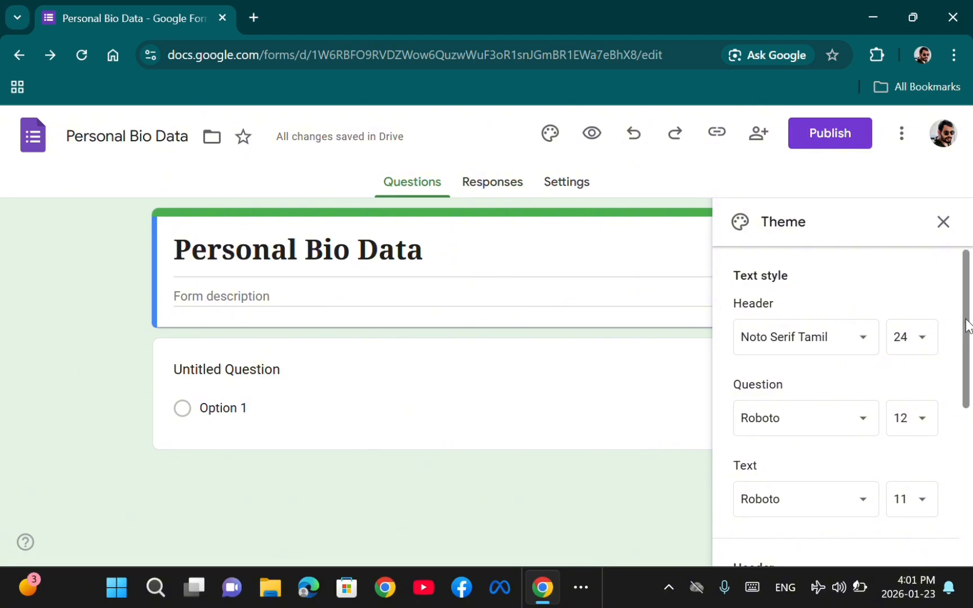
{"action": "scroll", "coordinate": [967, 325], "scroll_direction": "down", "scroll_amount": 5}
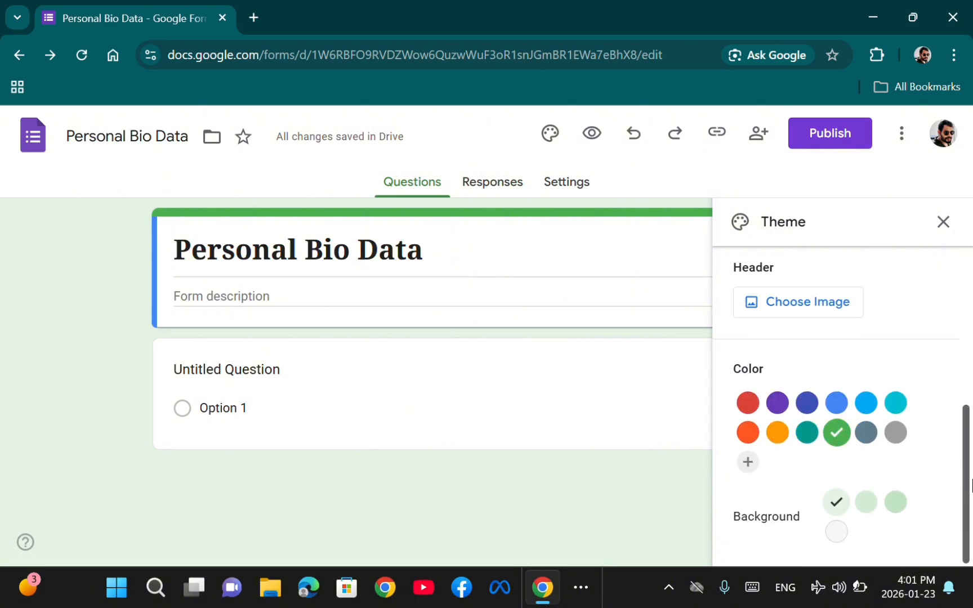
Try the two darker green shades and gray as the form background and set it to light green (#e4f3e5).
{"action": "left_click", "coordinate": [865, 502]}
{"action": "left_click", "coordinate": [895, 503]}
{"action": "left_click", "coordinate": [836, 531]}
{"action": "left_click", "coordinate": [896, 502]}
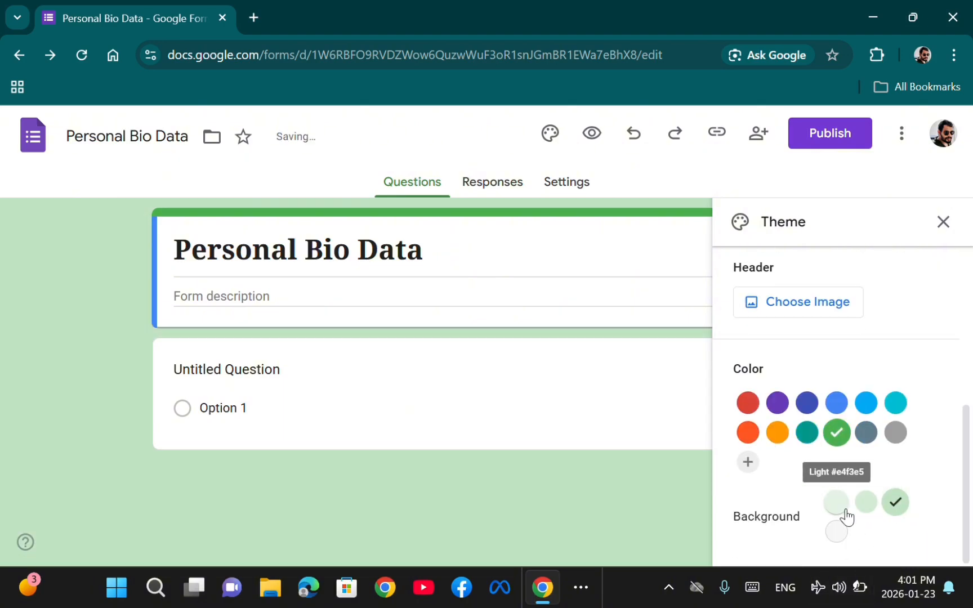
{"action": "left_click", "coordinate": [844, 507]}
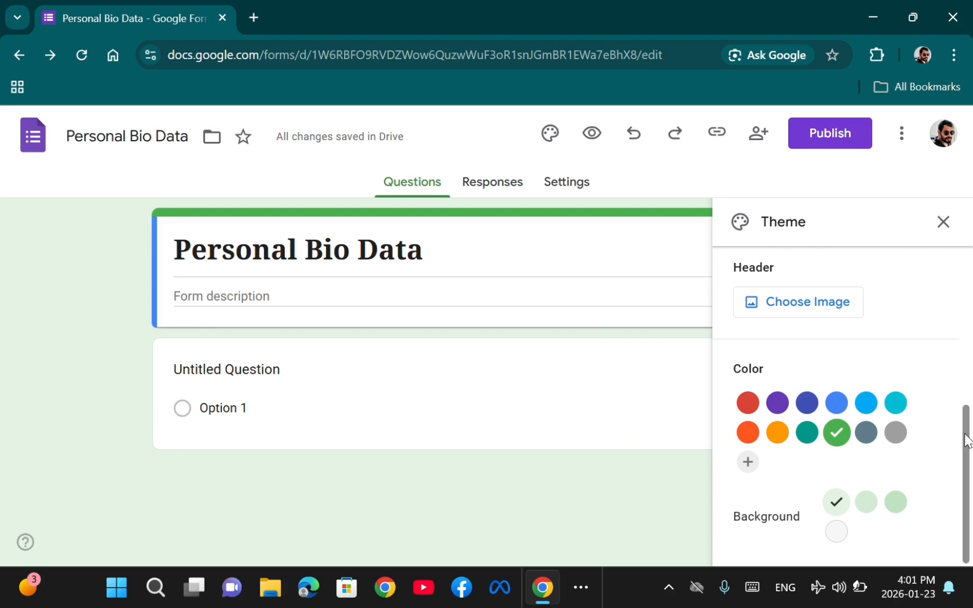
{"action": "scroll", "coordinate": [743, 394], "scroll_direction": "up", "scroll_amount": 1}
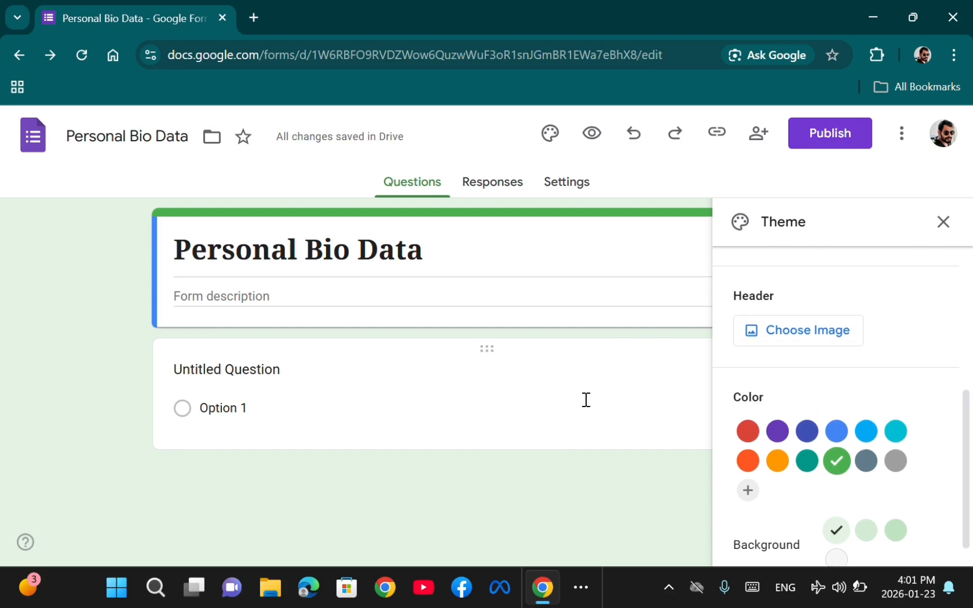
{"action": "left_click", "coordinate": [390, 24]}
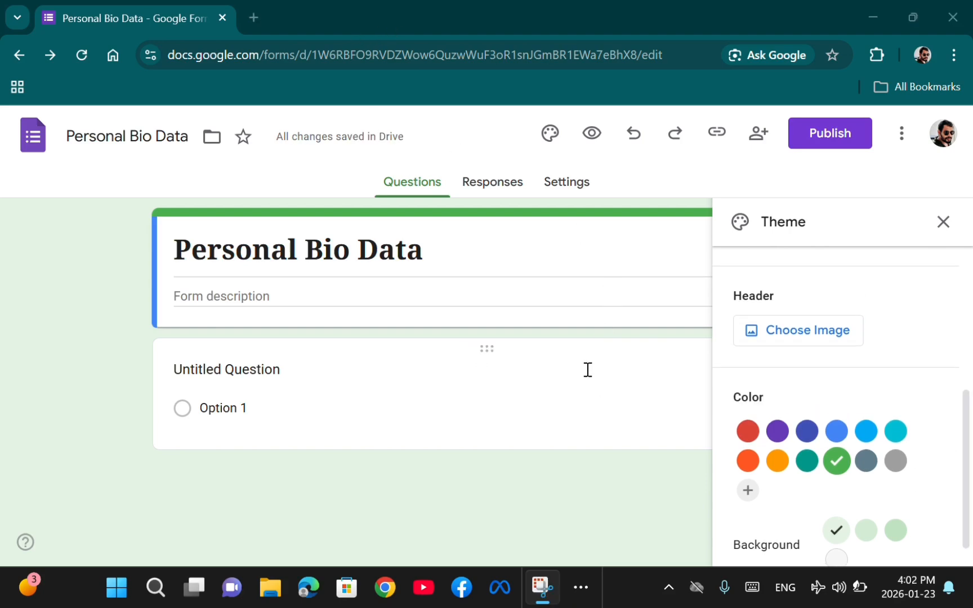
Open the header image selection, look at uploading a file from the computer and cancel the file choice.
{"action": "left_click", "coordinate": [785, 338]}
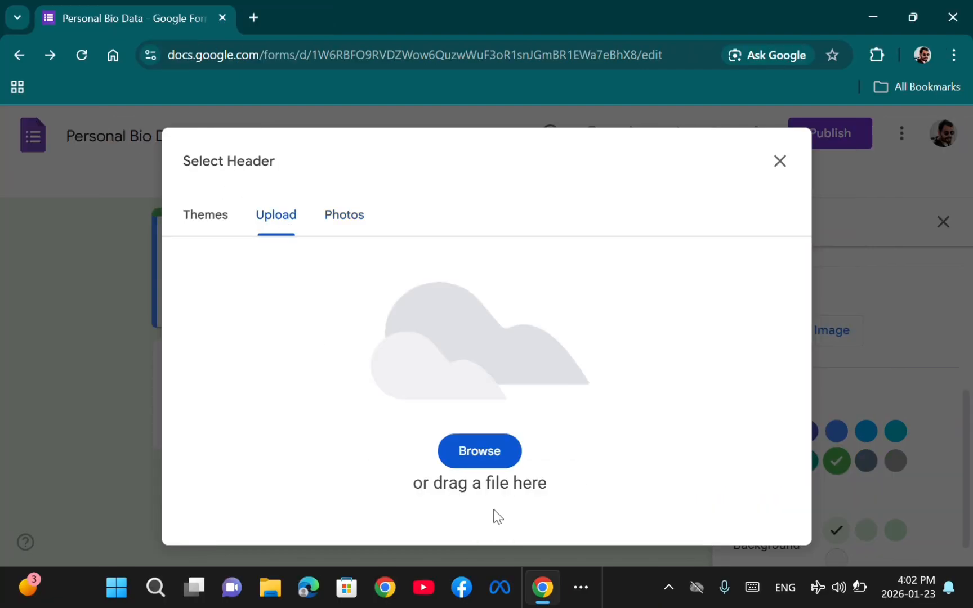
{"action": "left_click", "coordinate": [482, 460]}
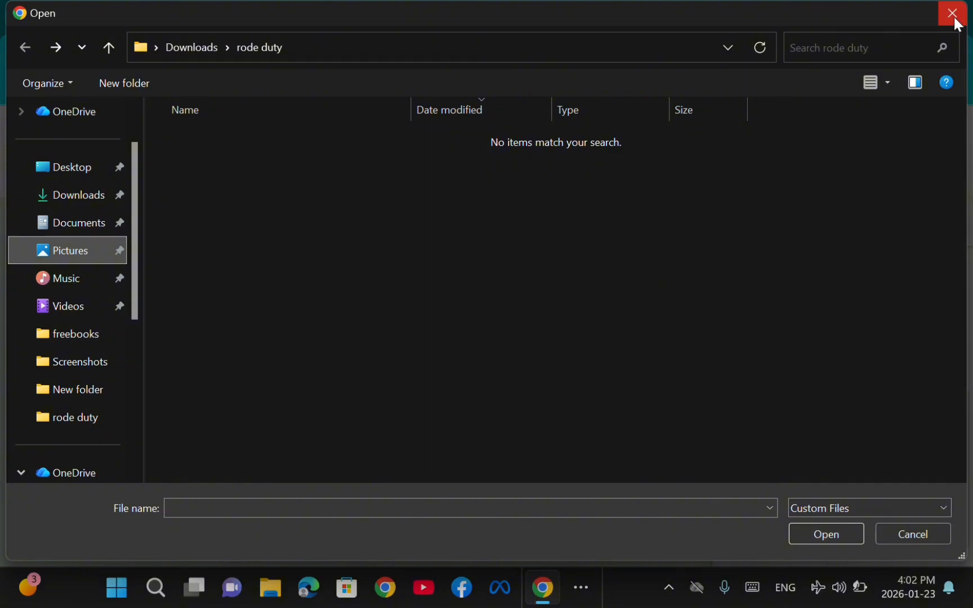
{"action": "left_click", "coordinate": [914, 534]}
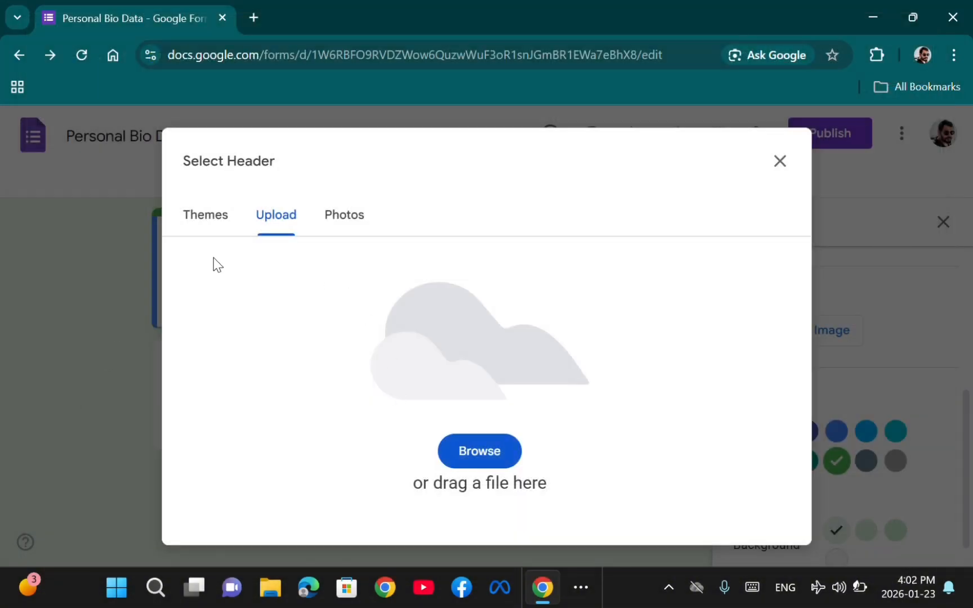
Insert the colorful candy picture from the Work and School themes as the form header and close the theme customization.
{"action": "left_click", "coordinate": [215, 232]}
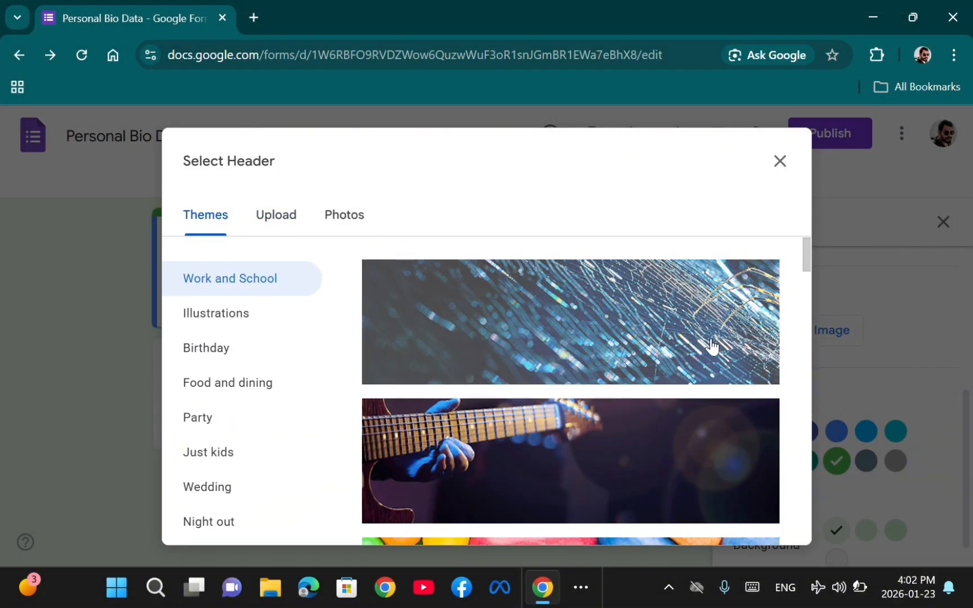
{"action": "left_click_drag", "start_coordinate": [811, 249], "coordinate": [811, 283]}
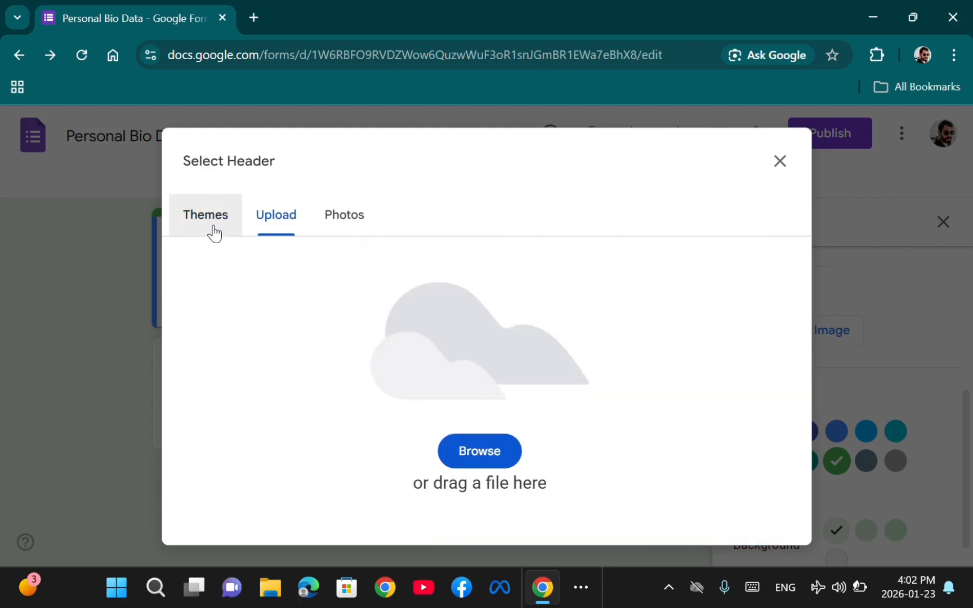
{"action": "left_click", "coordinate": [214, 232]}
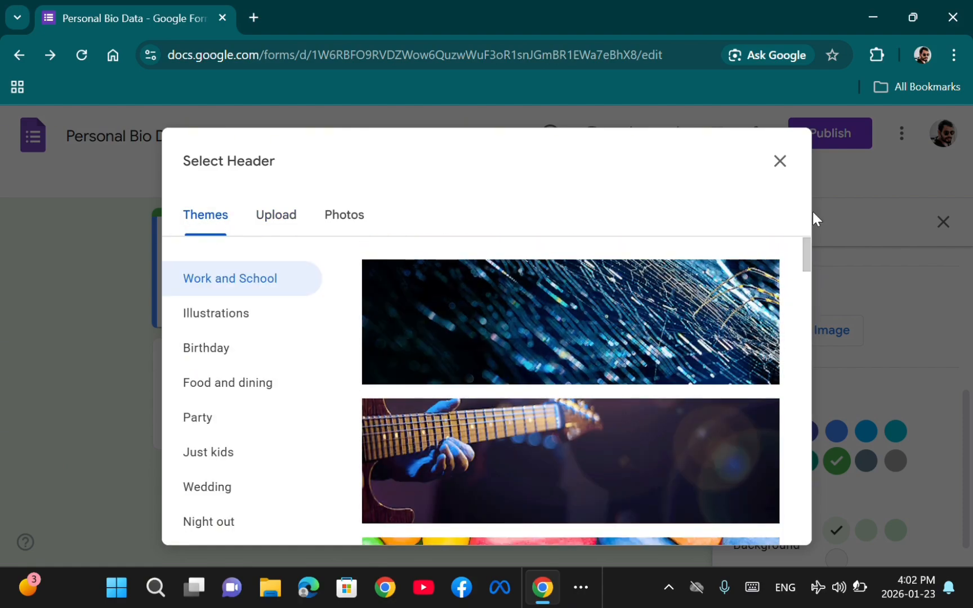
{"action": "scroll", "coordinate": [811, 252], "scroll_direction": "down", "scroll_amount": 3}
{"action": "left_click", "coordinate": [602, 465]}
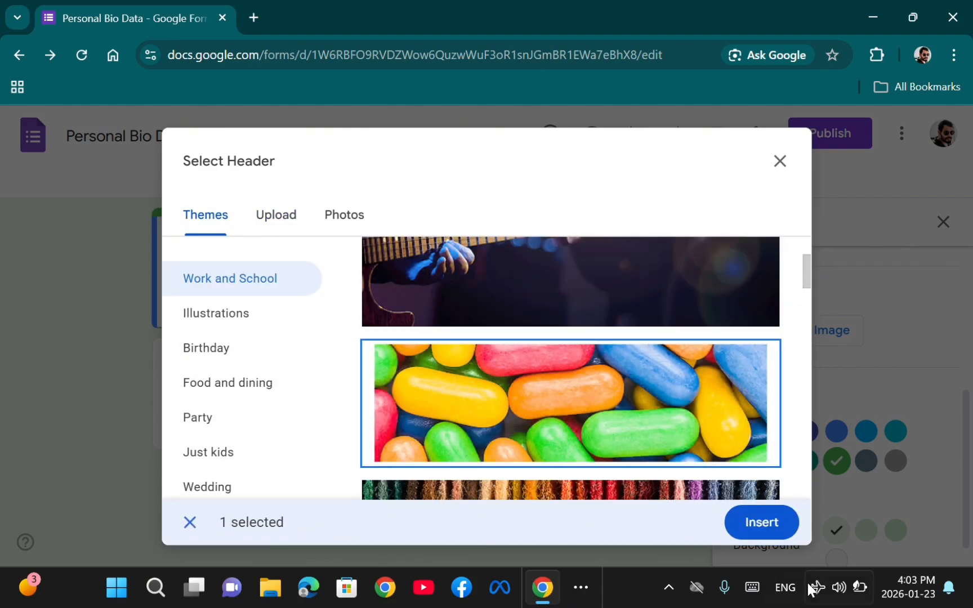
{"action": "left_click", "coordinate": [762, 522]}
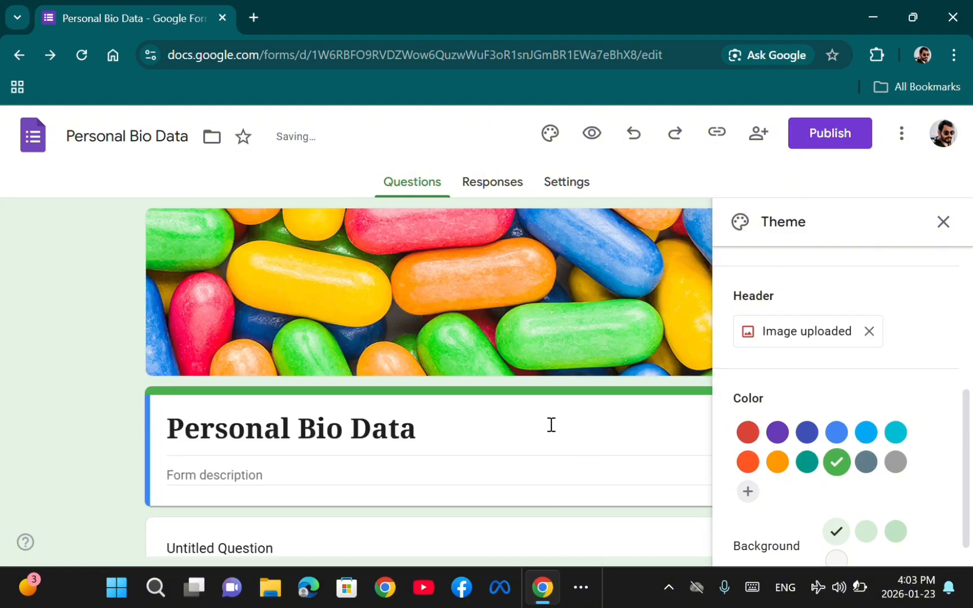
{"action": "left_click", "coordinate": [944, 222]}
Switch to the Word document and copy the whole paragraph beginning "I am a motivated and responsible individual".
{"action": "left_click_drag", "start_coordinate": [971, 273], "coordinate": [971, 388]}
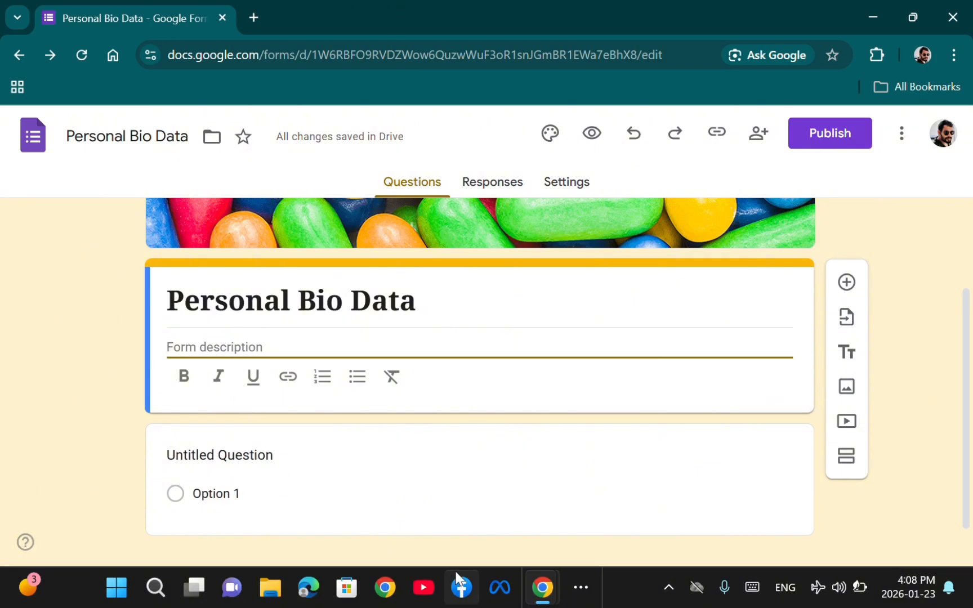
{"action": "left_click", "coordinate": [583, 596]}
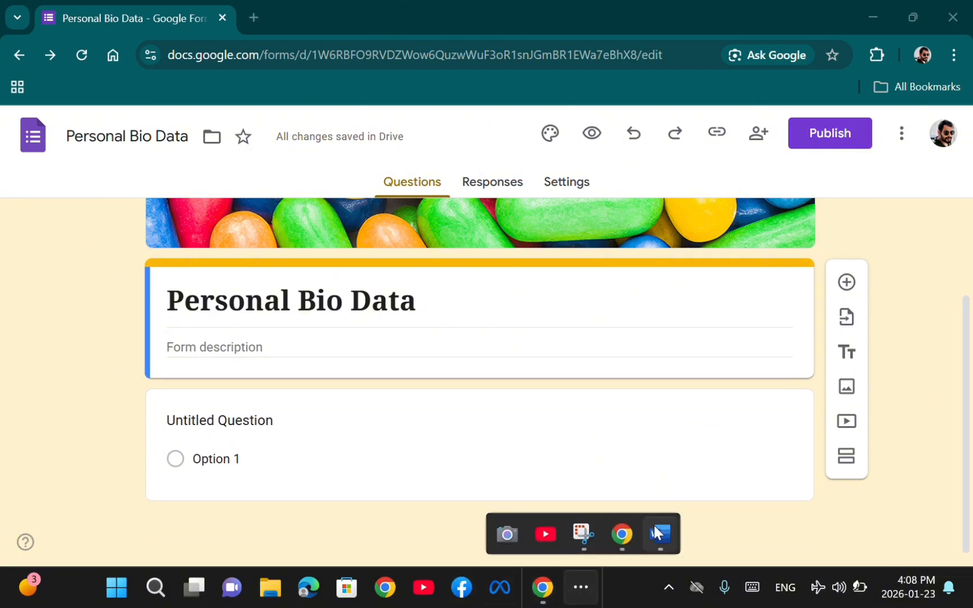
{"action": "left_click", "coordinate": [662, 533]}
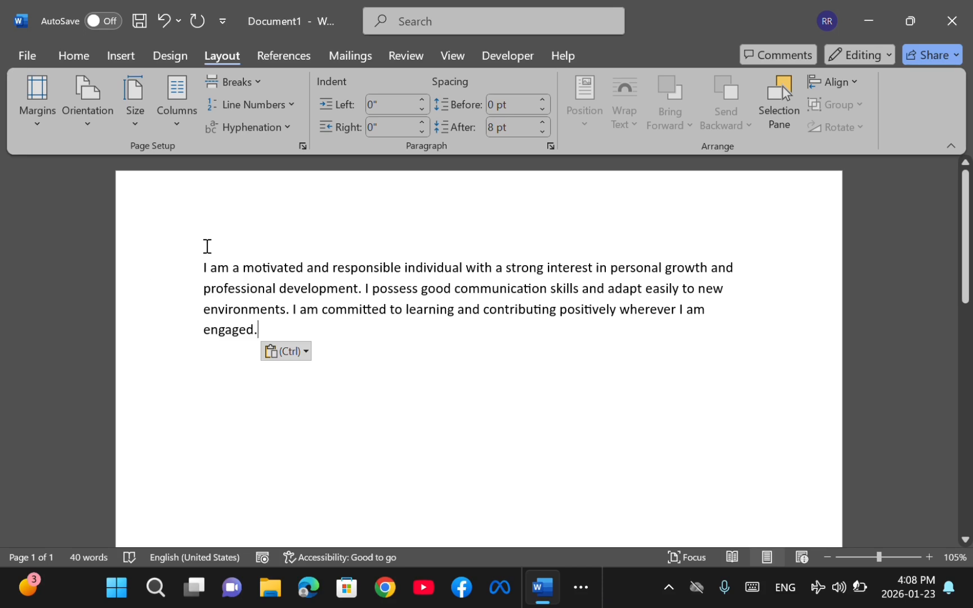
{"action": "left_click_drag", "start_coordinate": [196, 268], "coordinate": [259, 331]}
{"action": "key", "text": "super+c"}
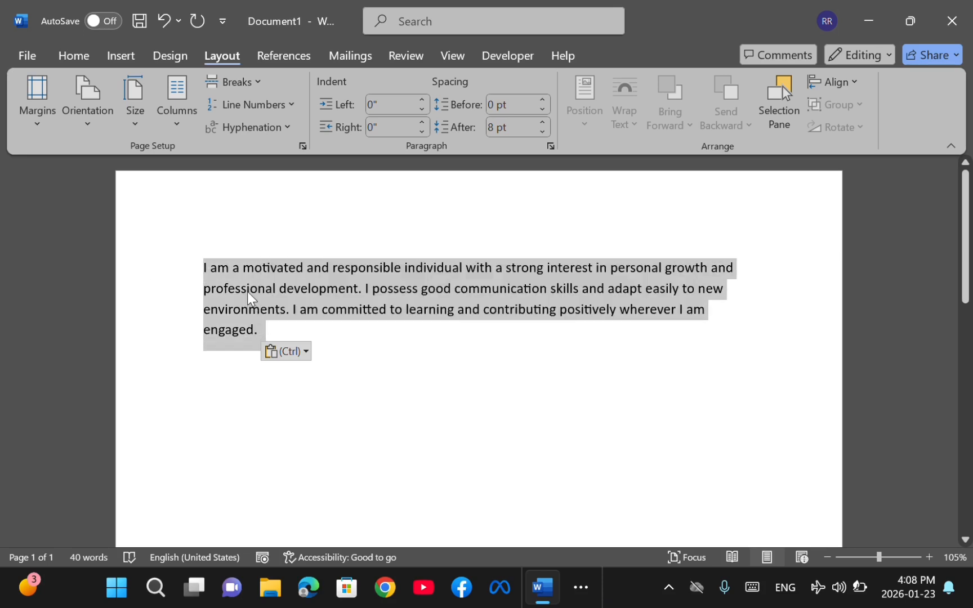
{"action": "right_click", "coordinate": [247, 292]}
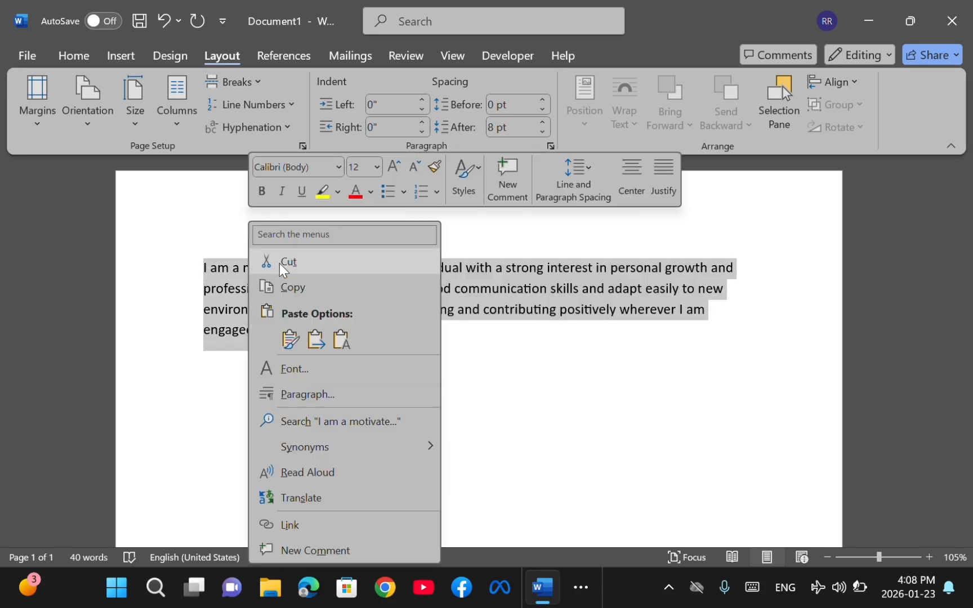
{"action": "left_click", "coordinate": [298, 286]}
Return to the Google Form in Chrome, paste the copied paragraph as the form description and try bold on it.
{"action": "left_click", "coordinate": [581, 588]}
{"action": "mouse_move", "coordinate": [620, 535]}
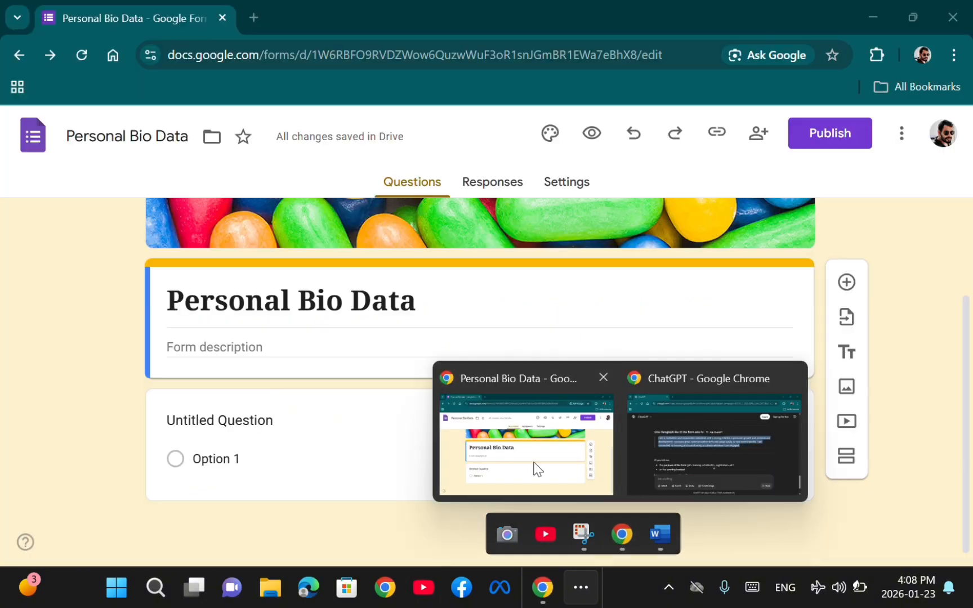
{"action": "left_click", "coordinate": [533, 463]}
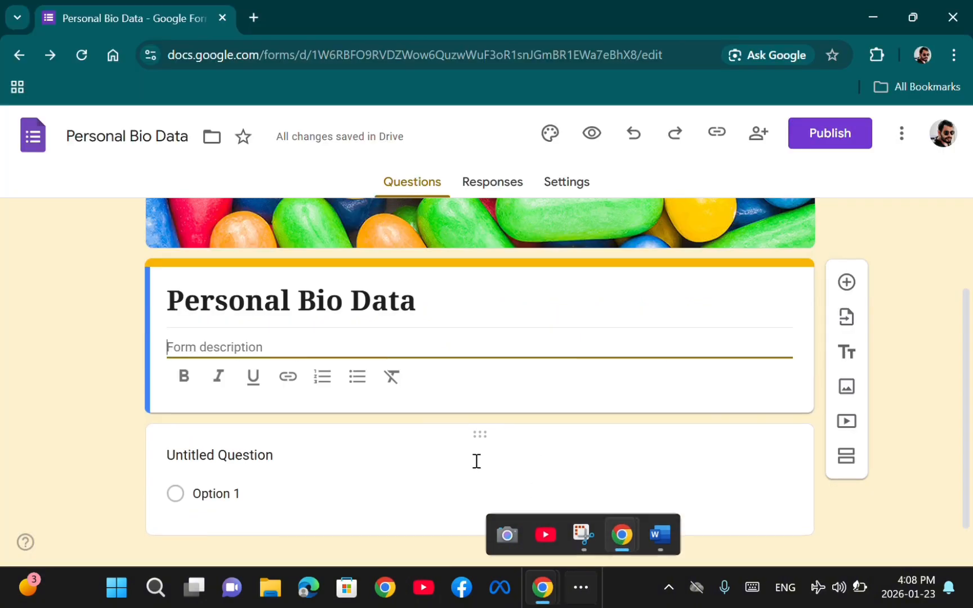
{"action": "right_click", "coordinate": [197, 338]}
{"action": "left_click", "coordinate": [218, 367]}
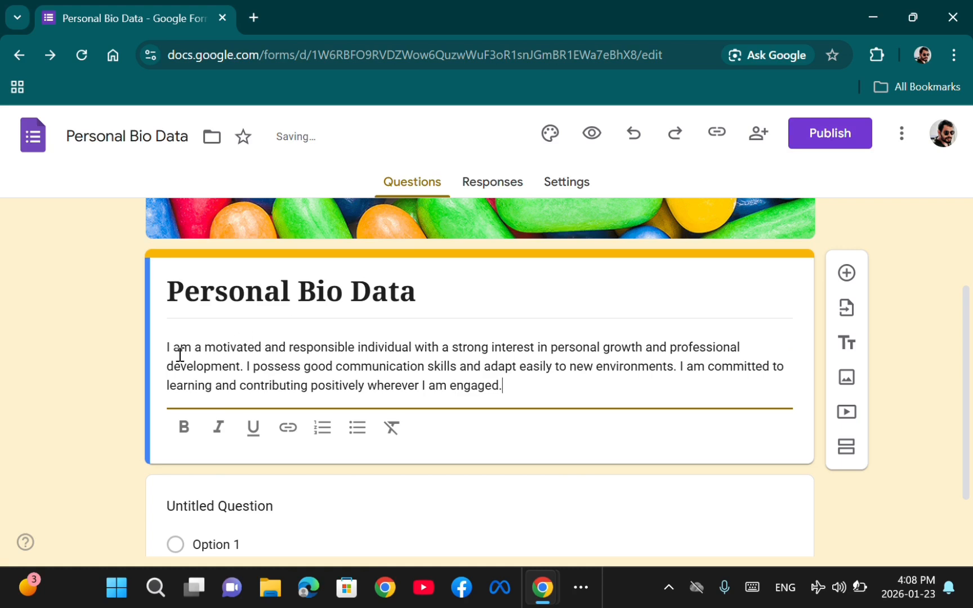
{"action": "triple_click", "coordinate": [164, 350]}
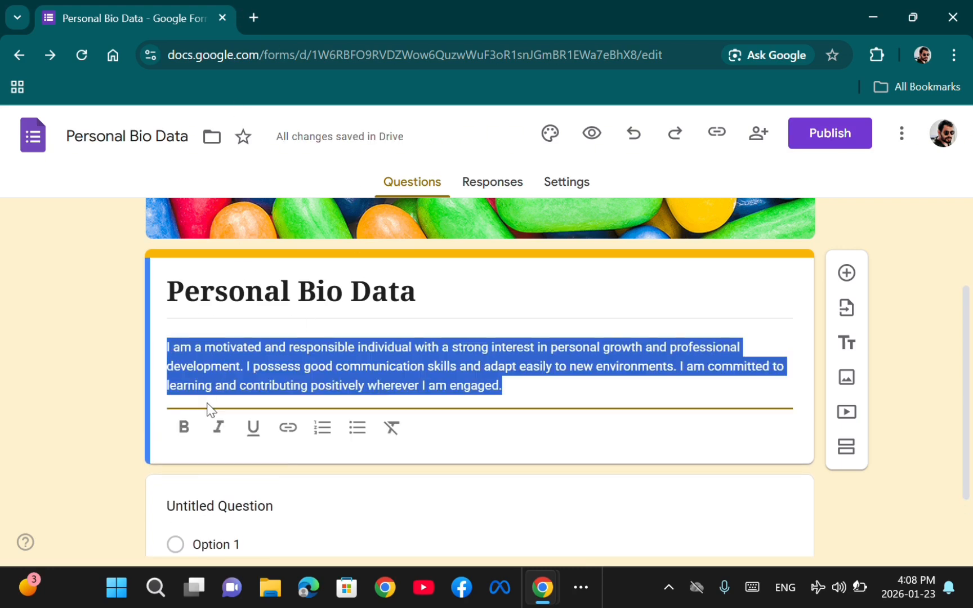
{"action": "left_click", "coordinate": [186, 428]}
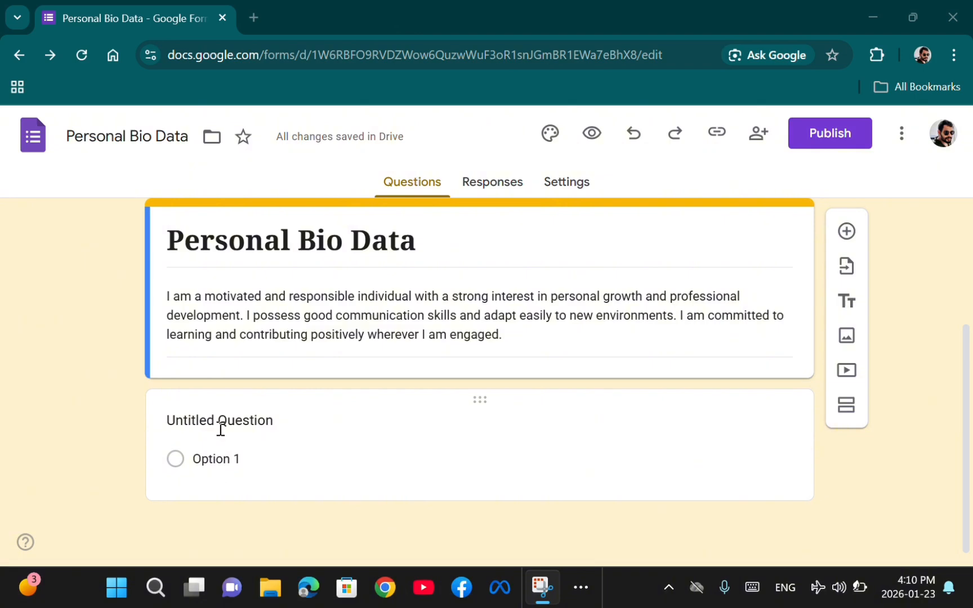
Replace the untitled question's text with "Name" and set its type to Short answer.
{"action": "left_click", "coordinate": [221, 429]}
{"action": "scroll", "coordinate": [377, 440], "scroll_direction": "down", "scroll_amount": 3}
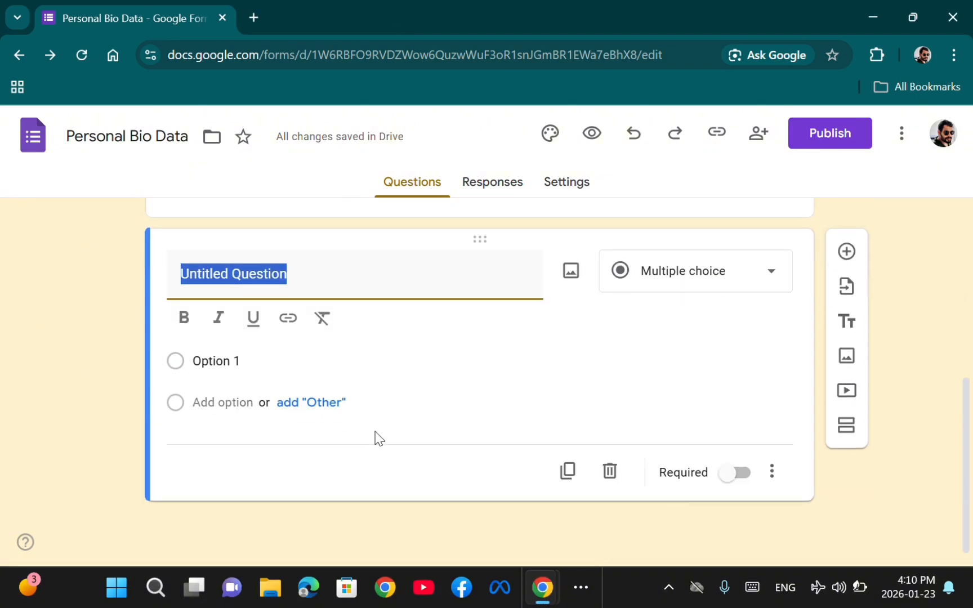
{"action": "key", "text": "BackSpace"}
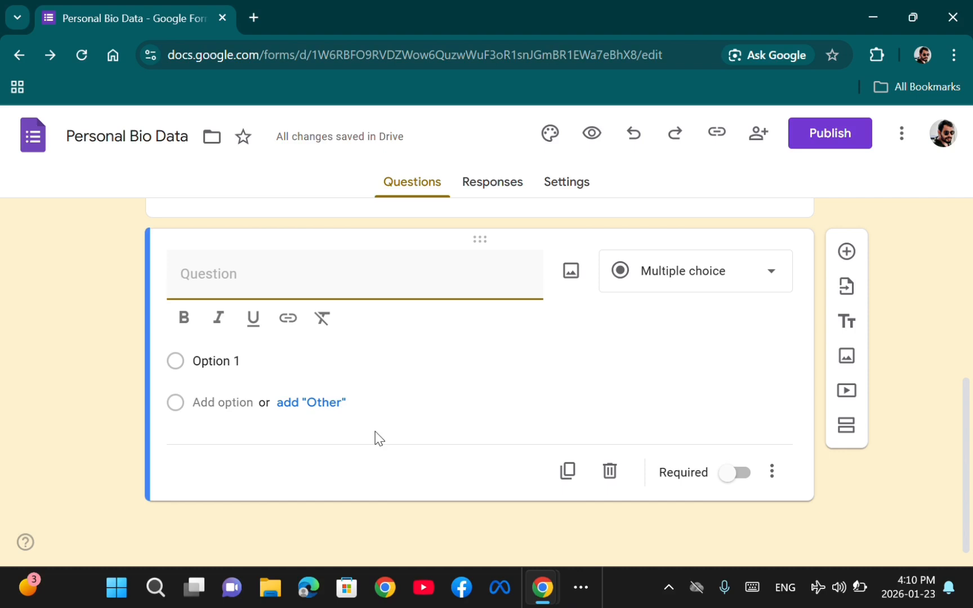
{"action": "type", "text": "Name"}
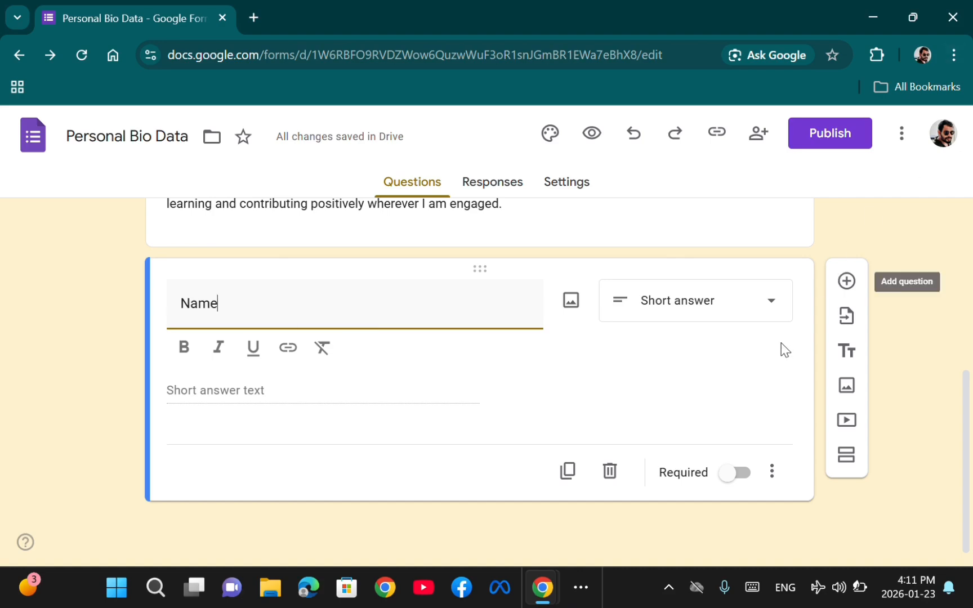
{"action": "left_click", "coordinate": [776, 305]}
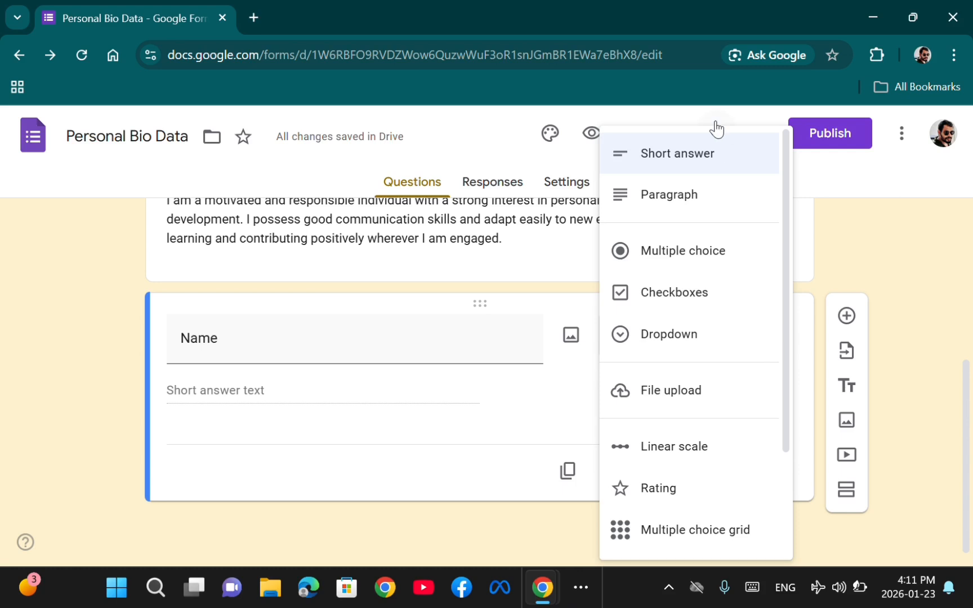
{"action": "left_click", "coordinate": [693, 158]}
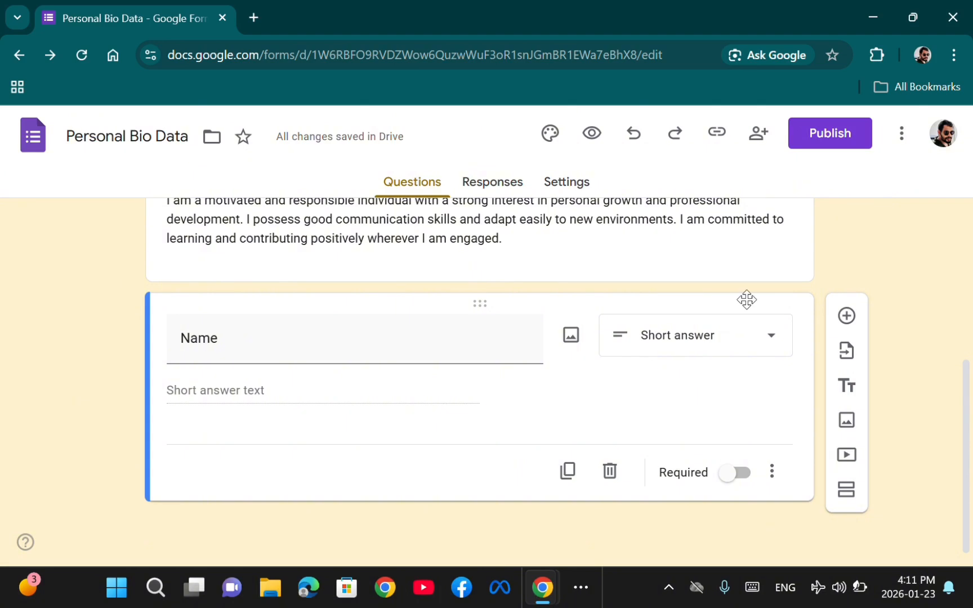
Add a new question below Name and title it "Date Of Birth".
{"action": "left_click", "coordinate": [847, 316]}
{"action": "scroll", "coordinate": [343, 458], "scroll_direction": "up", "scroll_amount": 5}
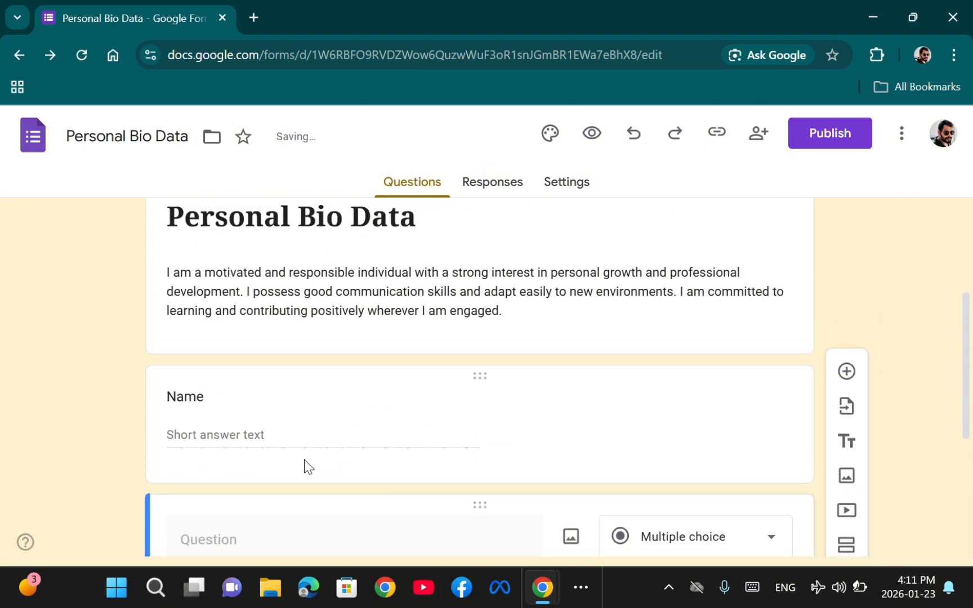
{"action": "left_click_drag", "start_coordinate": [968, 347], "coordinate": [970, 518]}
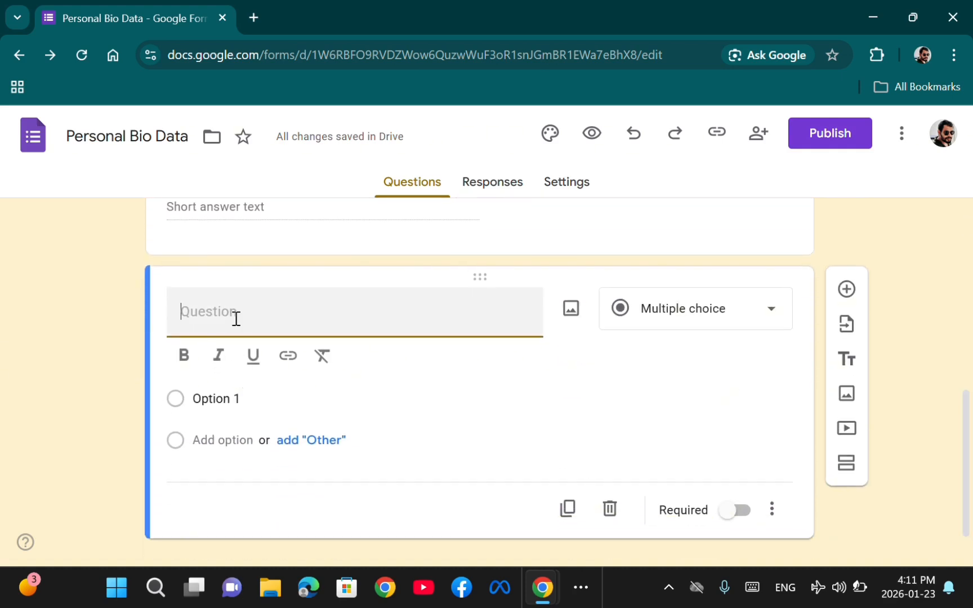
{"action": "key", "text": "Caps_Lock"}
{"action": "type", "text": "Date"}
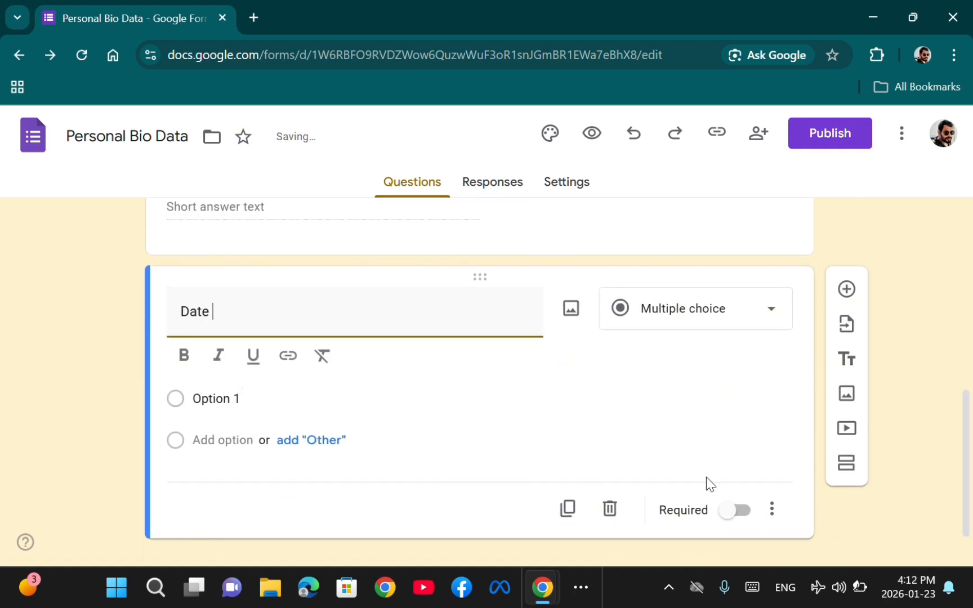
{"action": "key", "text": "Caps_Lock"}
{"action": "type", "text": "O"}
{"action": "key", "text": "Caps_Lock"}
{"action": "type", "text": "f B"}
{"action": "key", "text": "Caps_Lock"}
{"action": "type", "text": "irth"}
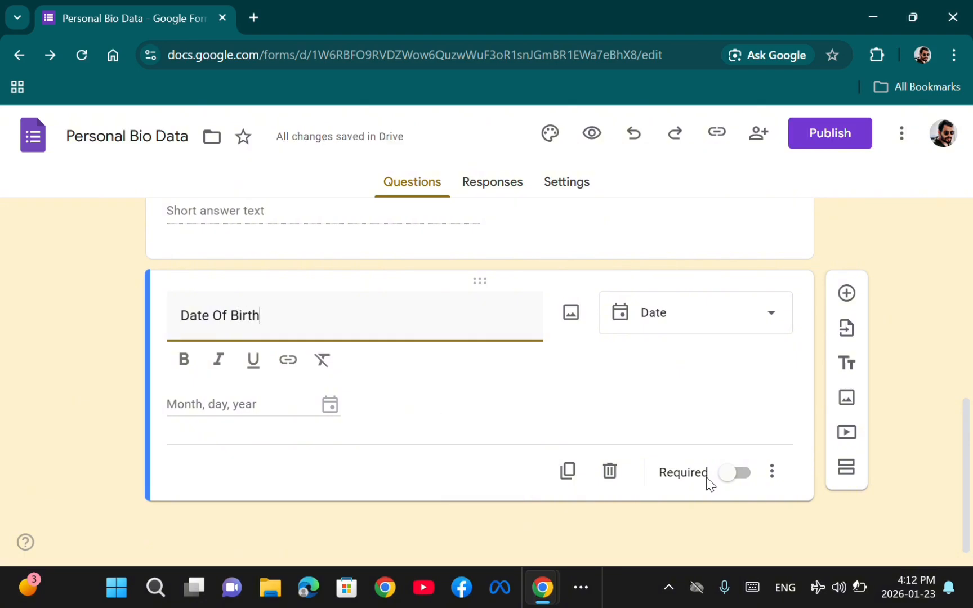
Set the Date Of Birth question's type to Date and include time in its answer.
{"action": "left_click", "coordinate": [763, 327]}
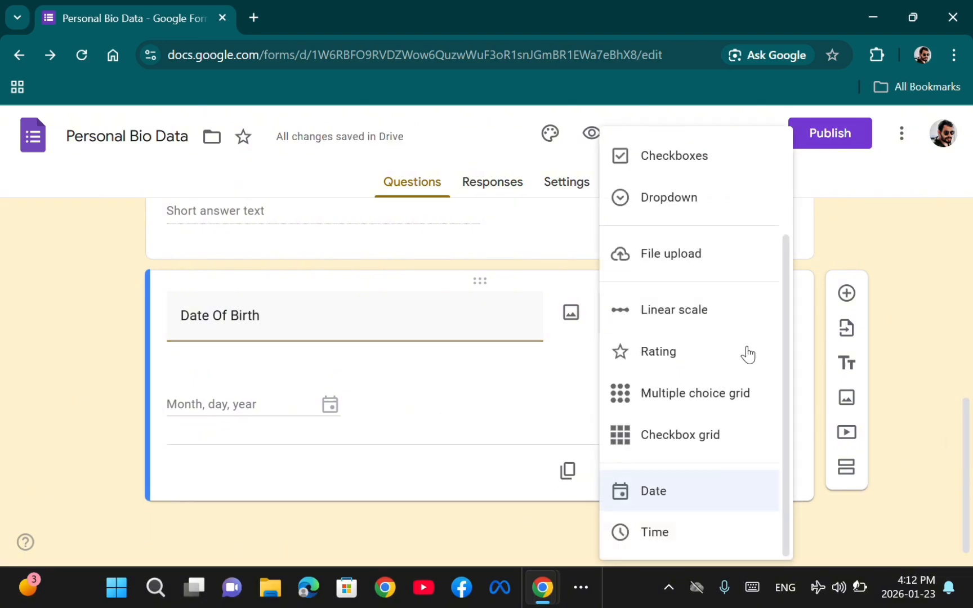
{"action": "left_click", "coordinate": [689, 494]}
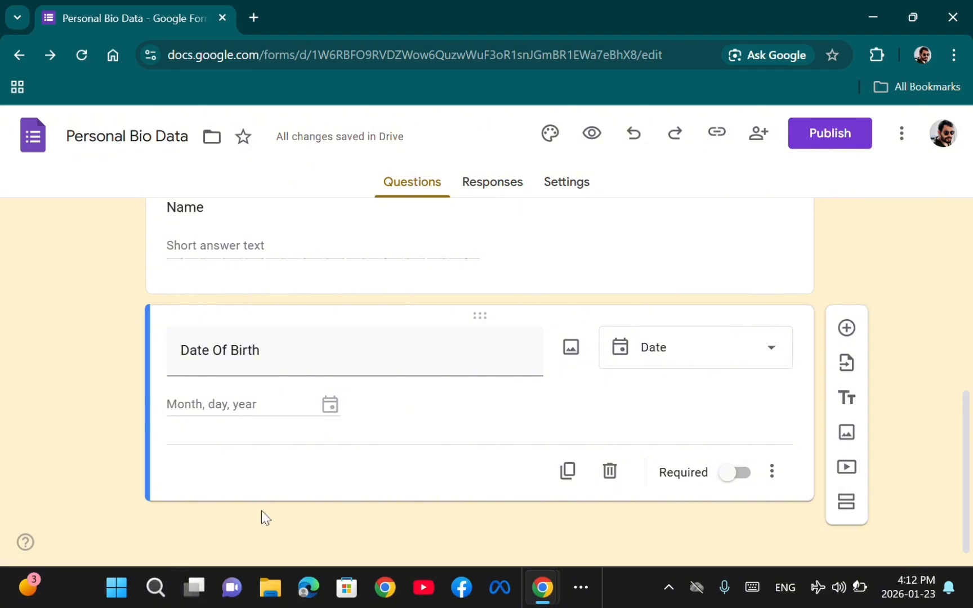
{"action": "left_click", "coordinate": [773, 473]}
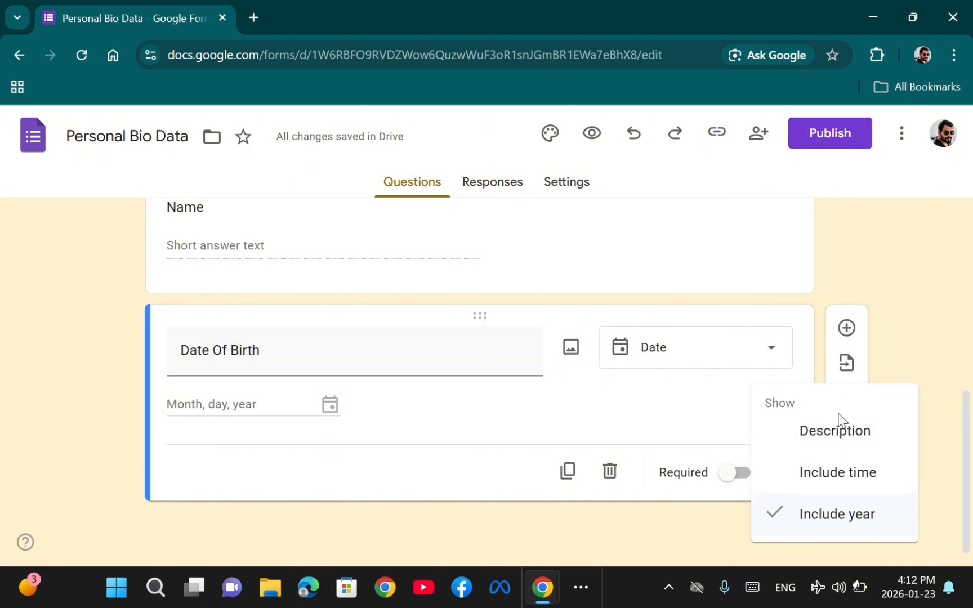
{"action": "left_click", "coordinate": [845, 480]}
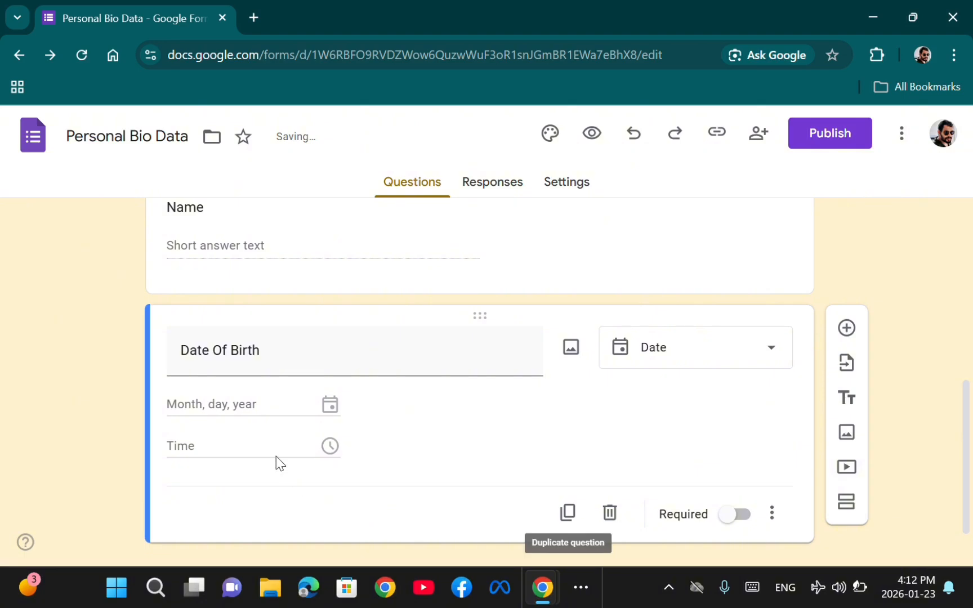
Show the description field on the Date Of Birth question and hide it again.
{"action": "left_click", "coordinate": [773, 515]}
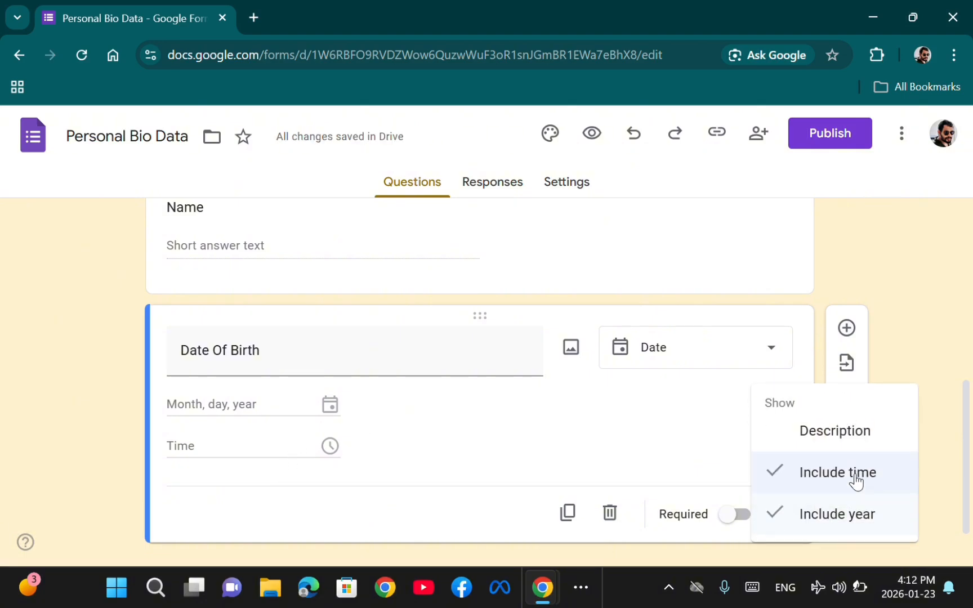
{"action": "left_click", "coordinate": [838, 434]}
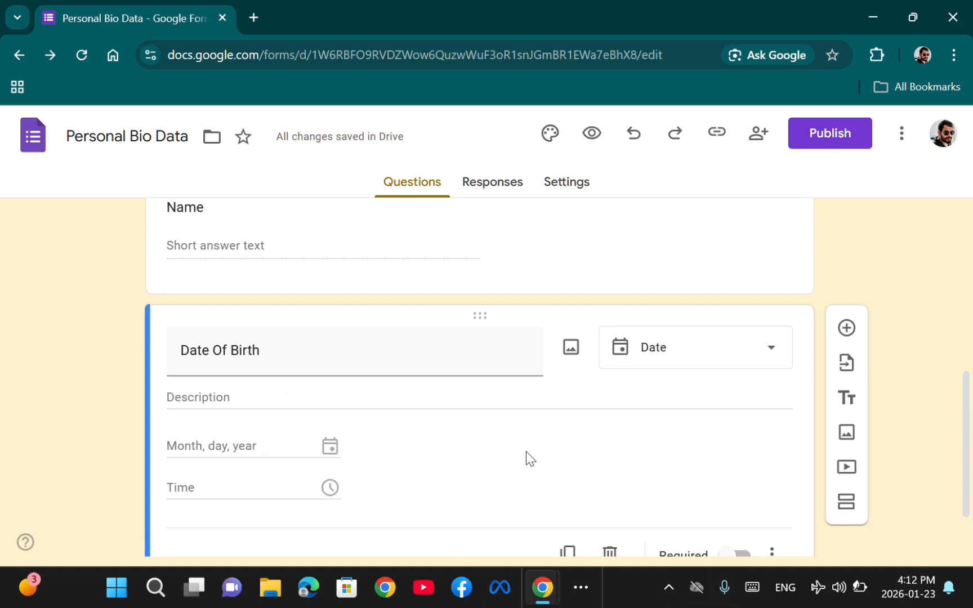
{"action": "scroll", "coordinate": [769, 512], "scroll_direction": "down", "scroll_amount": 2}
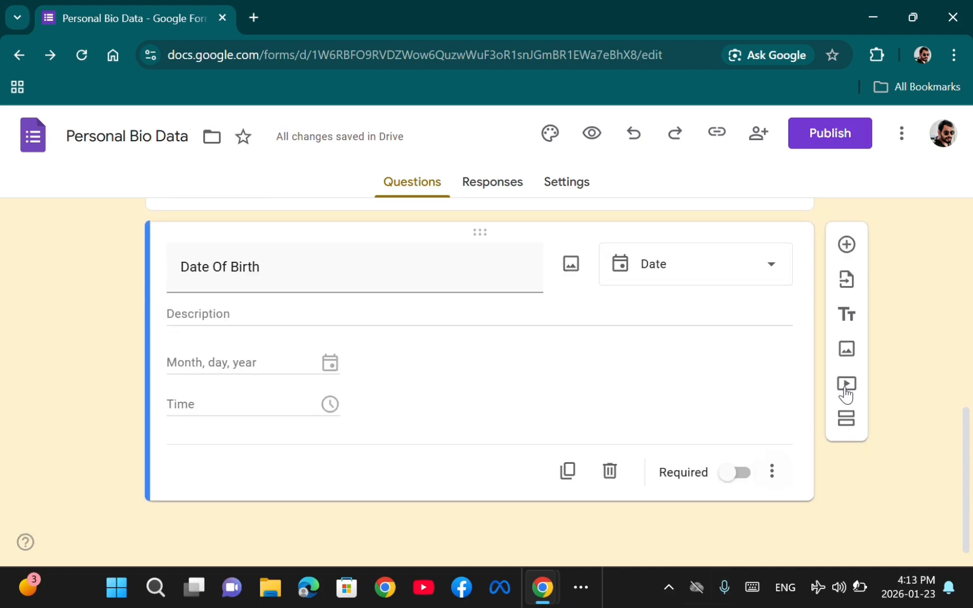
{"action": "left_click", "coordinate": [773, 472]}
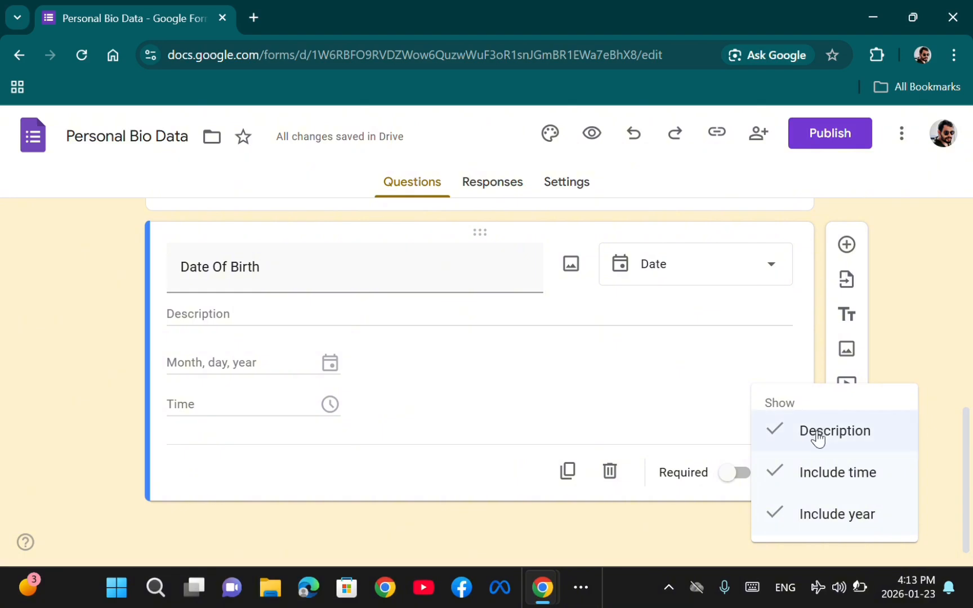
{"action": "left_click", "coordinate": [818, 438]}
Remove the time from the Date Of Birth answer and switch its year off and back on.
{"action": "left_click", "coordinate": [771, 487]}
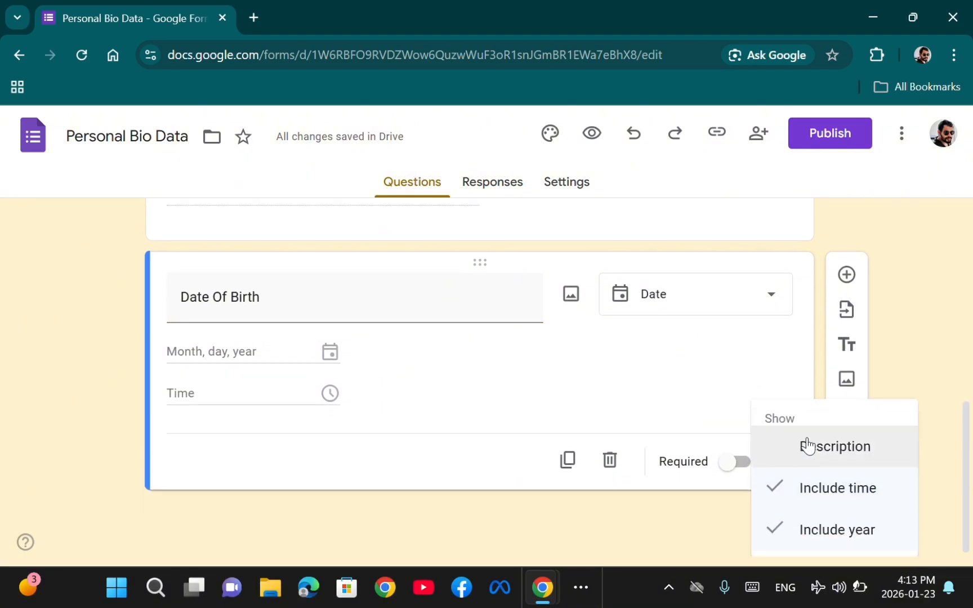
{"action": "left_click", "coordinate": [818, 489]}
{"action": "left_click", "coordinate": [773, 474]}
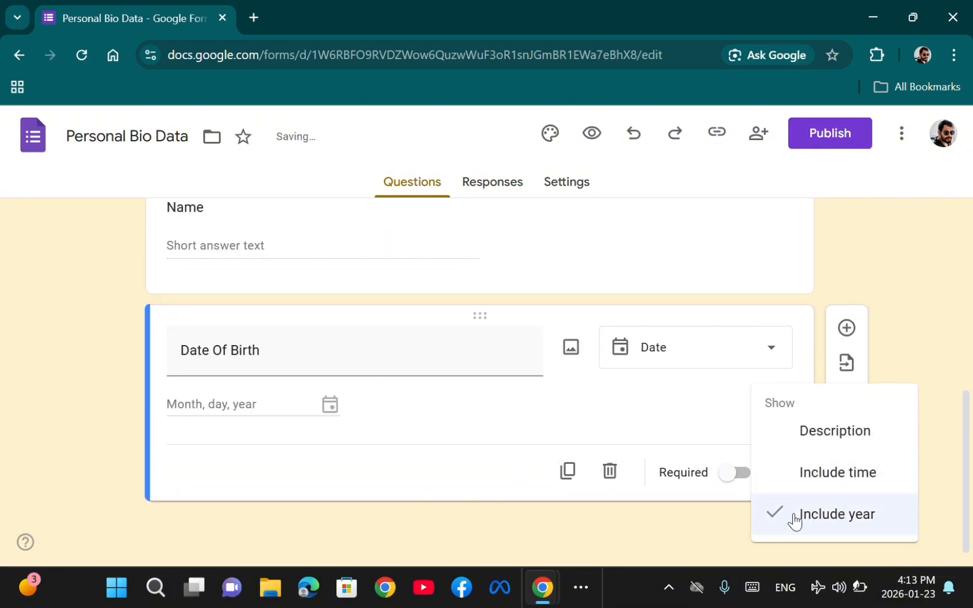
{"action": "left_click", "coordinate": [782, 528]}
{"action": "left_click", "coordinate": [780, 474]}
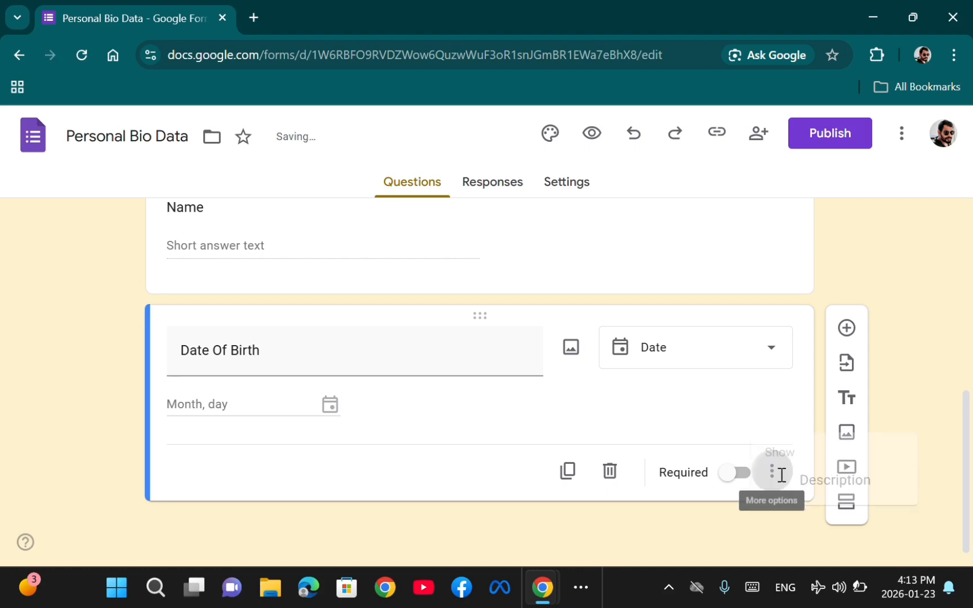
{"action": "left_click", "coordinate": [815, 523]}
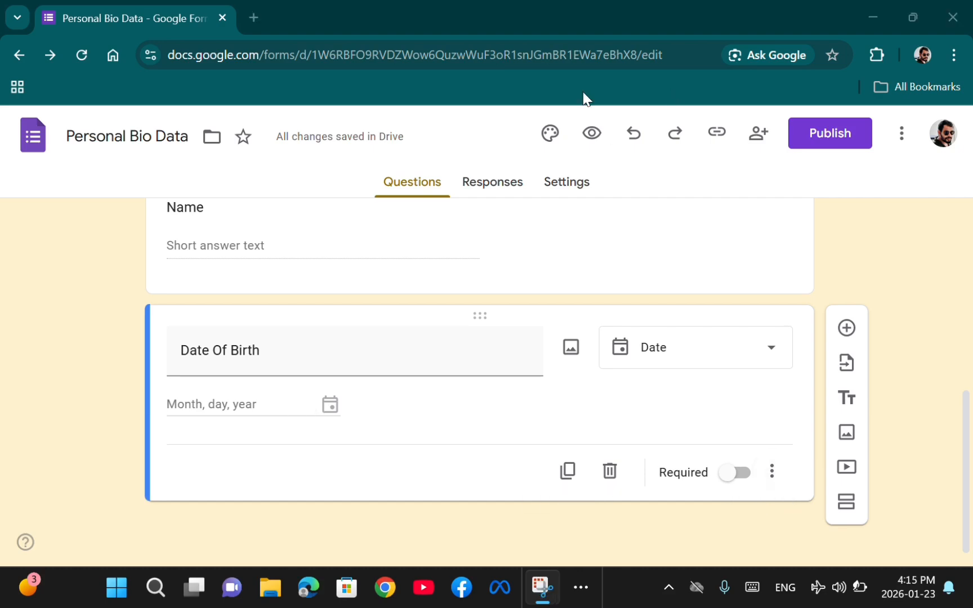
Preview the form, look through its description and questions, and return to the form editor.
{"action": "left_click", "coordinate": [592, 133]}
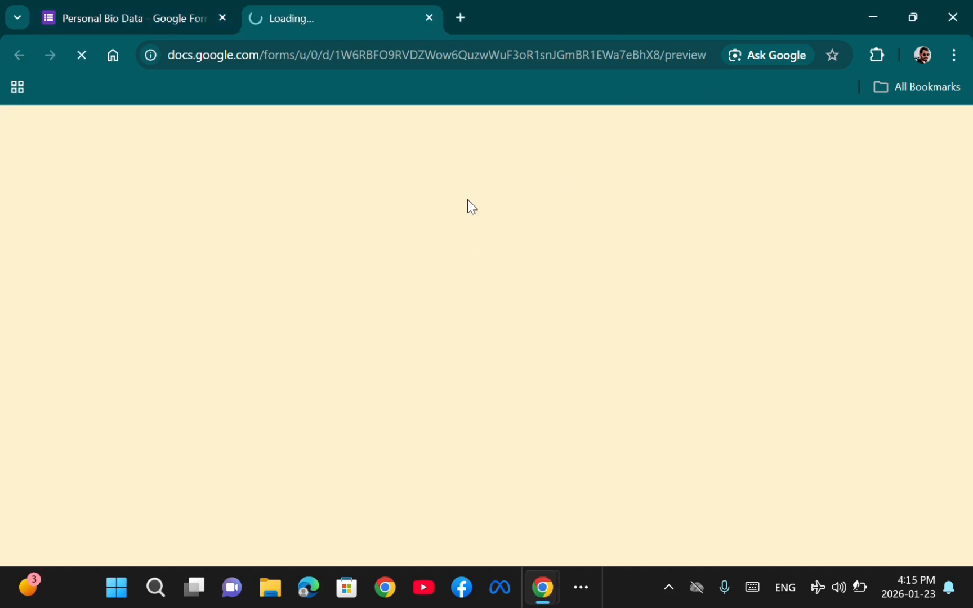
{"action": "scroll", "coordinate": [450, 361], "scroll_direction": "down", "scroll_amount": 2}
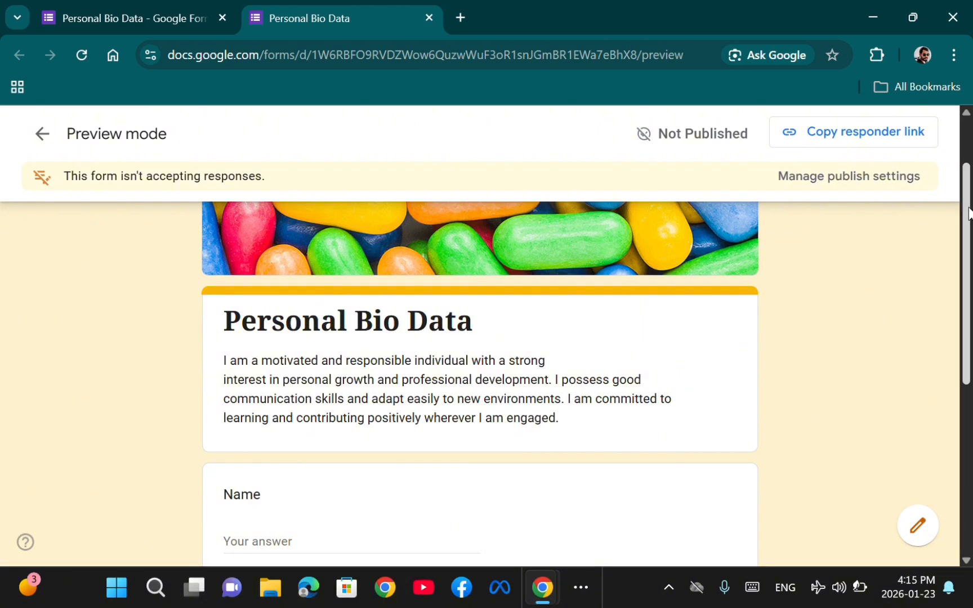
{"action": "left_click_drag", "start_coordinate": [969, 211], "coordinate": [968, 240]}
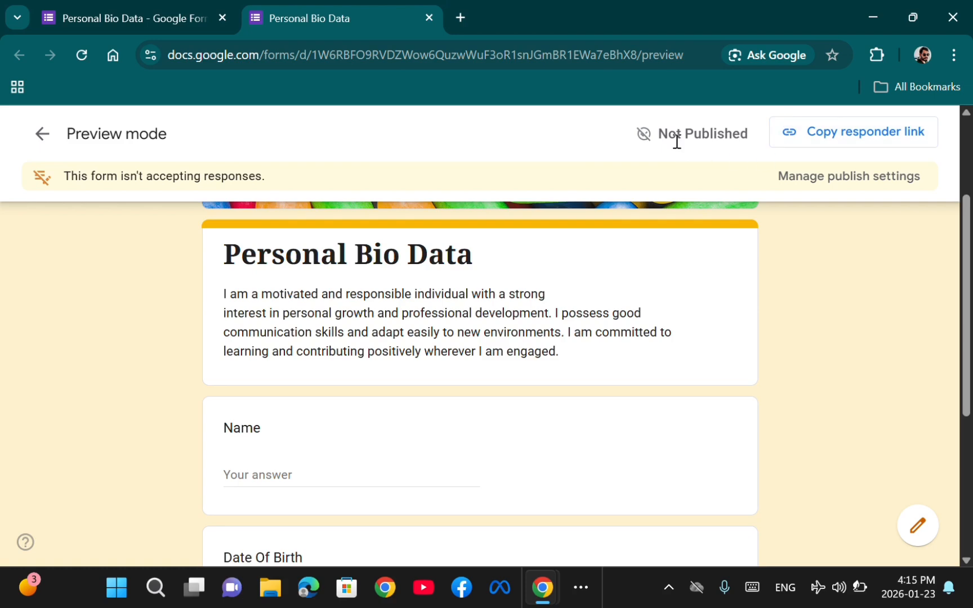
{"action": "left_click", "coordinate": [156, 18]}
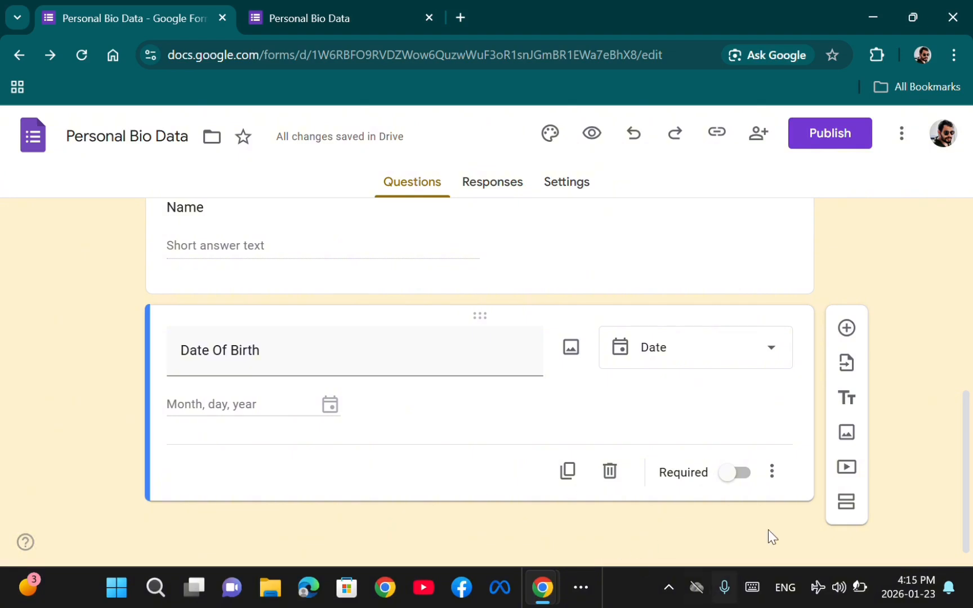
Make the Date Of Birth question required, check its marking in the form preview, and make the question optional again.
{"action": "left_click", "coordinate": [731, 475]}
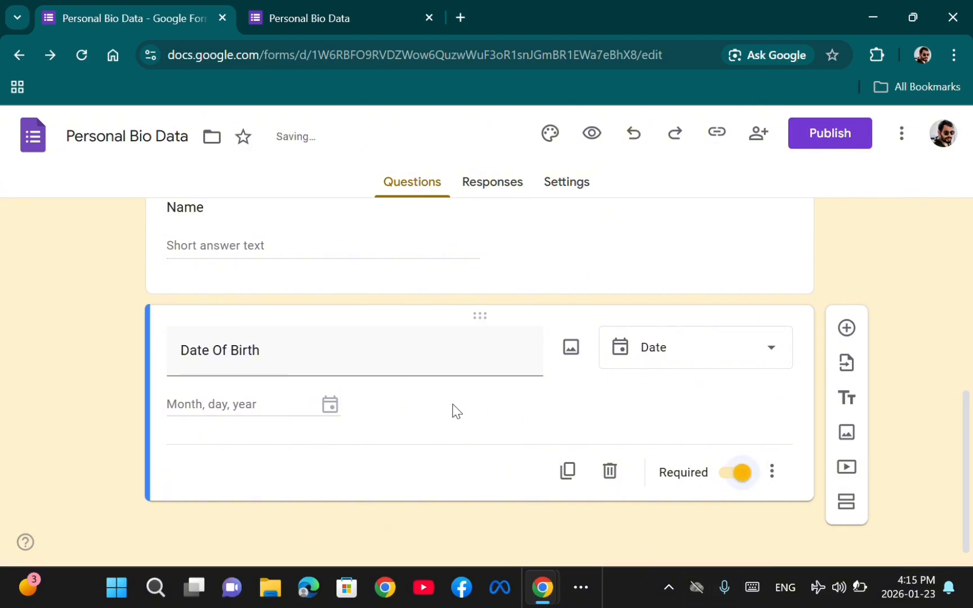
{"action": "left_click", "coordinate": [580, 134]}
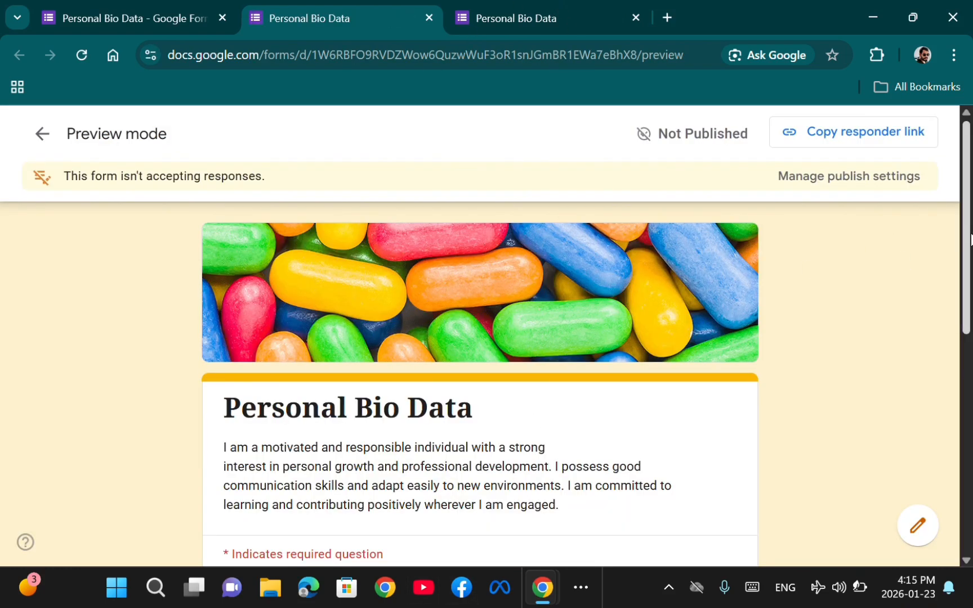
{"action": "scroll", "coordinate": [251, 369], "scroll_direction": "down", "scroll_amount": 6}
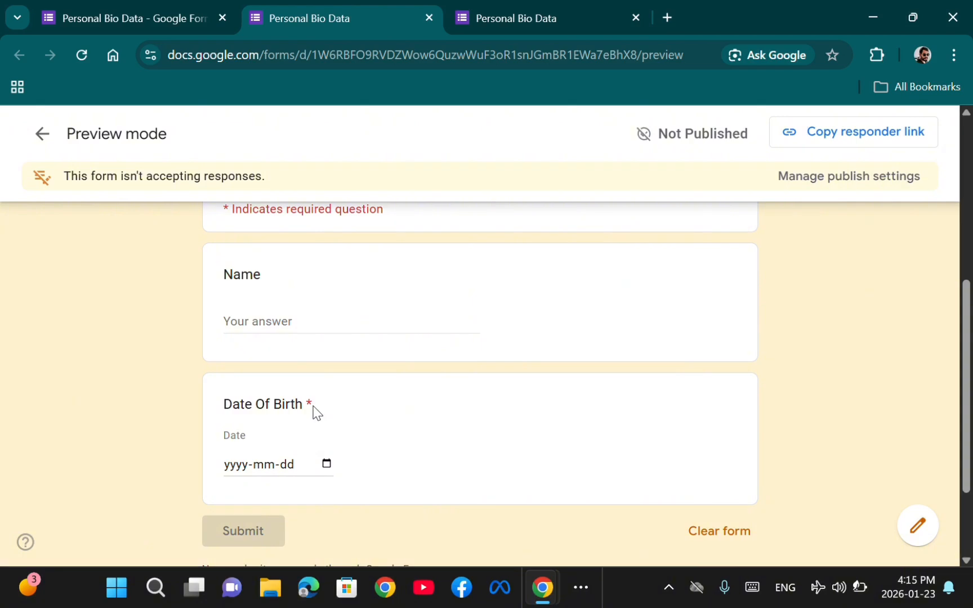
{"action": "left_click", "coordinate": [142, 23]}
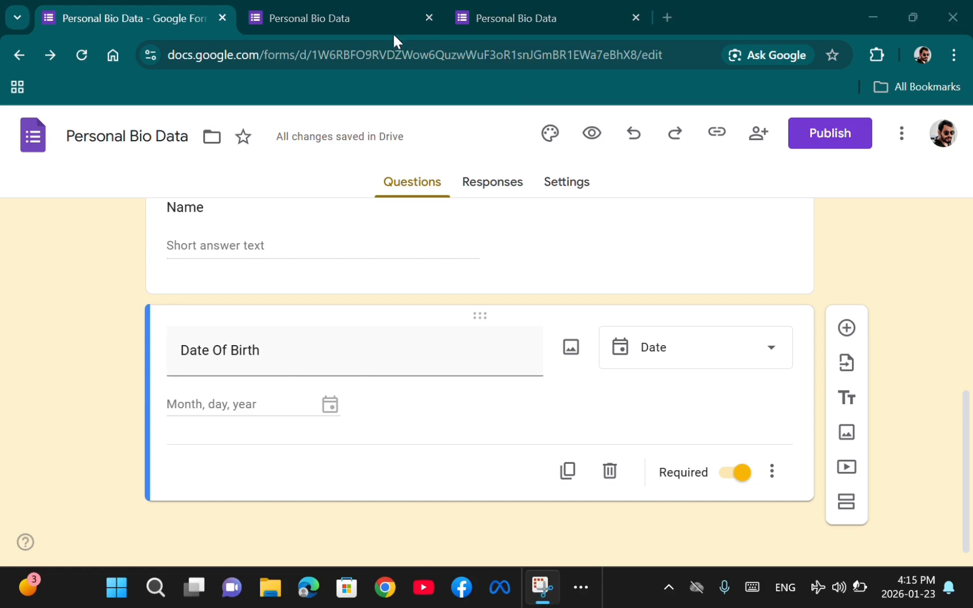
{"action": "left_click", "coordinate": [737, 475]}
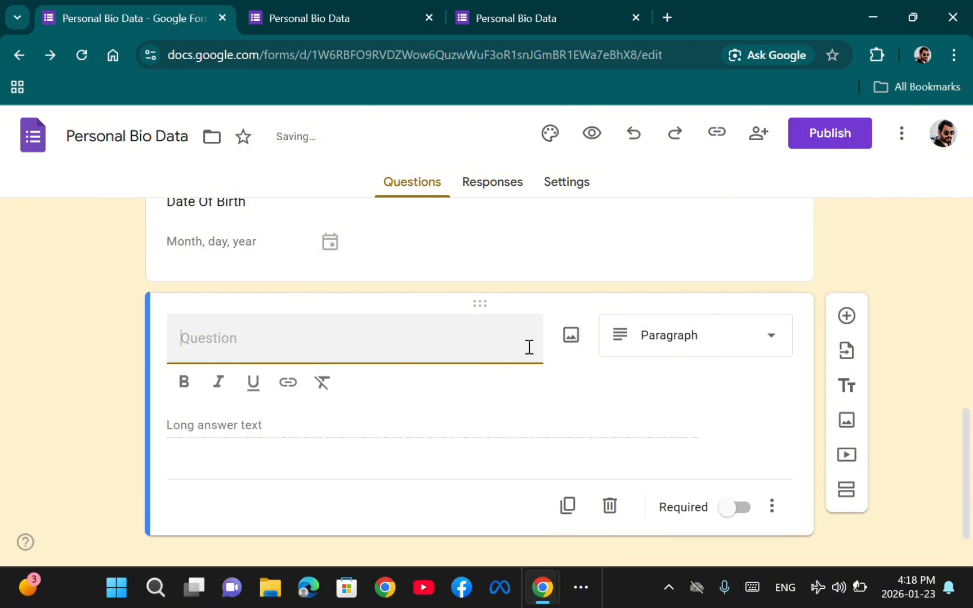
Title the new Paragraph question below Date Of Birth "Address".
{"action": "type", "text": "Ad"}
{"action": "type", "text": "ess"}
{"action": "left_click", "coordinate": [761, 313]}
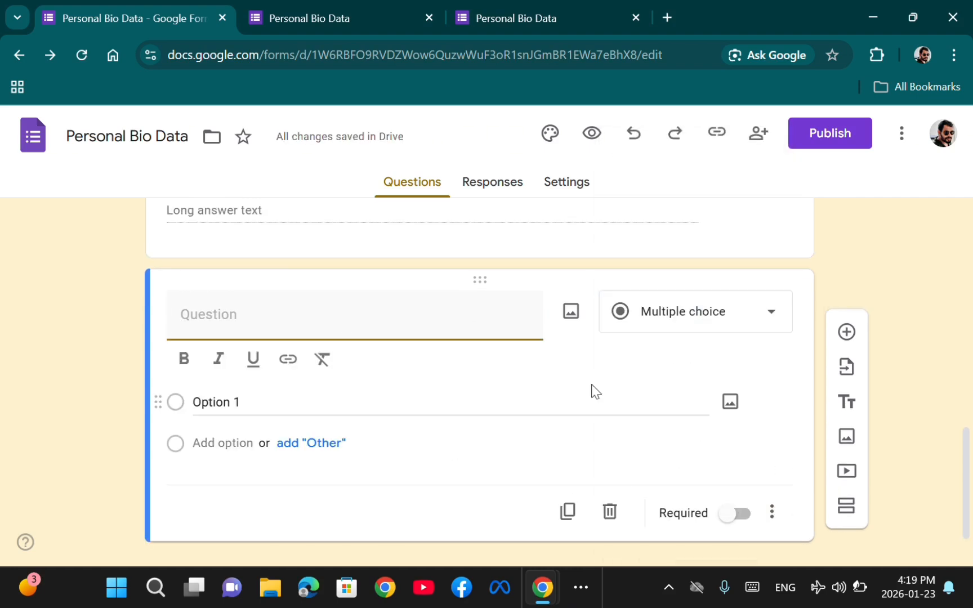
Title the question below Address "Gender" and keep its type as Multiple choice.
{"action": "key", "text": "Caps_Lock"}
{"action": "type", "text": "G"}
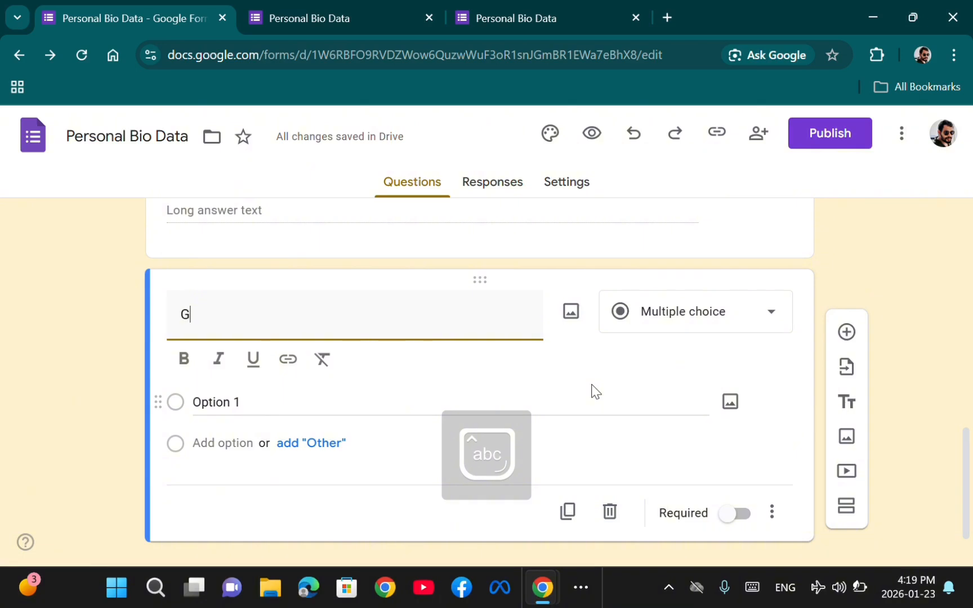
{"action": "type", "text": "en"}
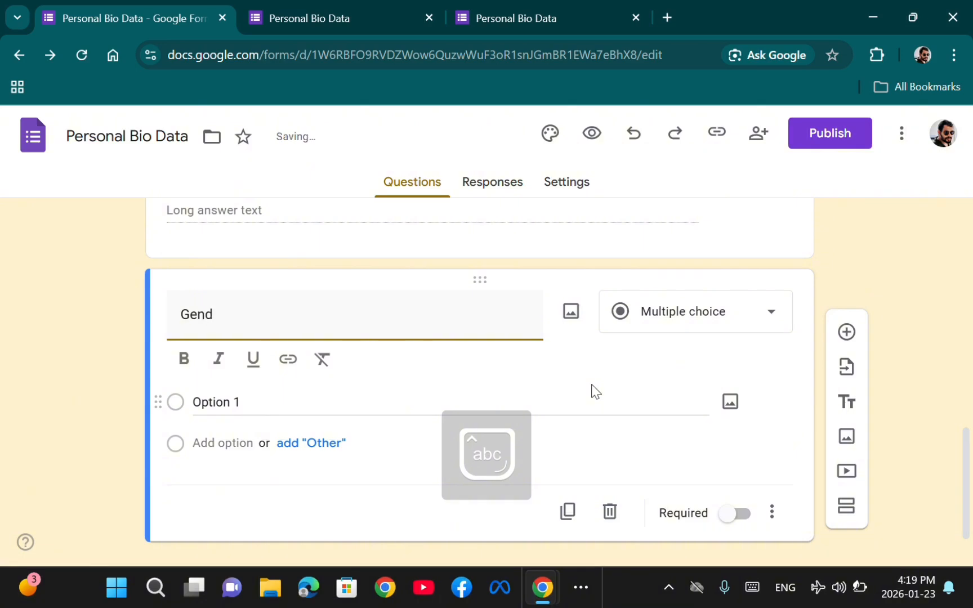
{"action": "type", "text": "d"}
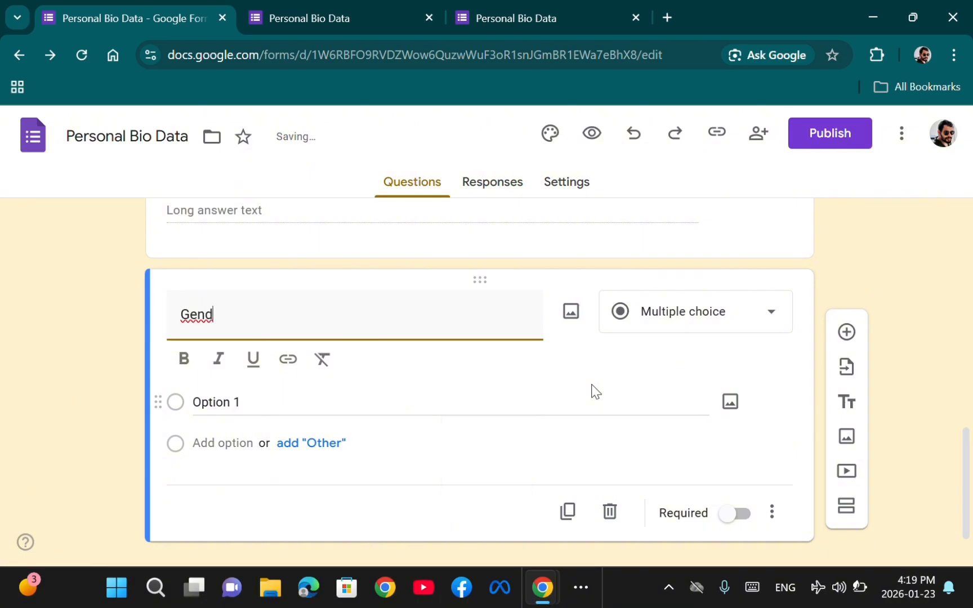
{"action": "type", "text": "er"}
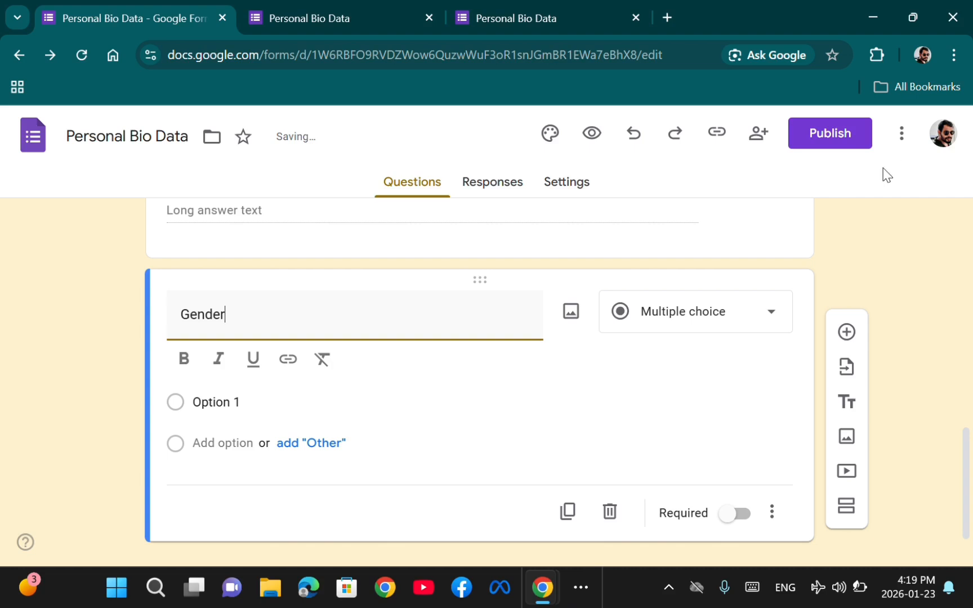
{"action": "left_click", "coordinate": [741, 322]}
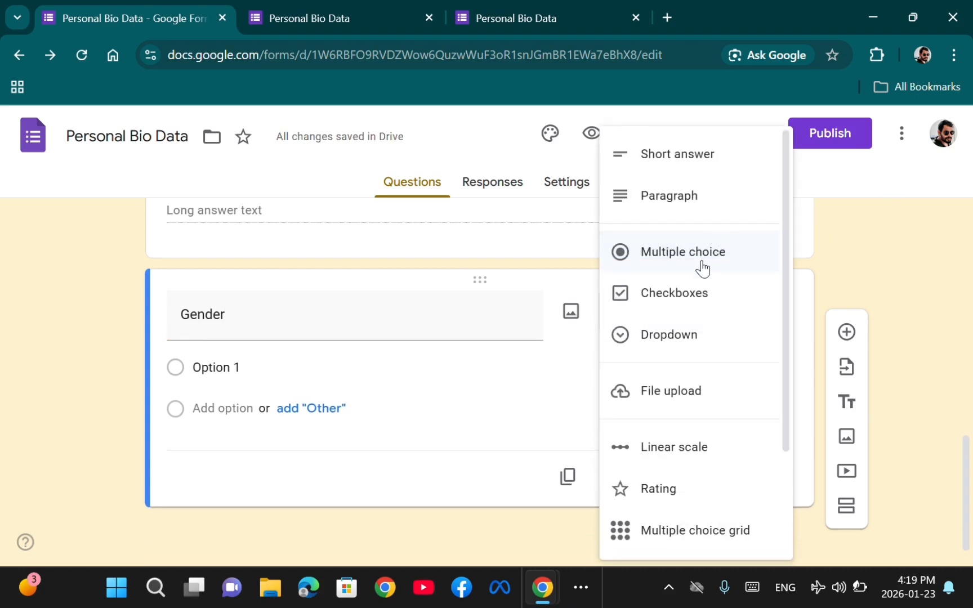
{"action": "left_click", "coordinate": [274, 433]}
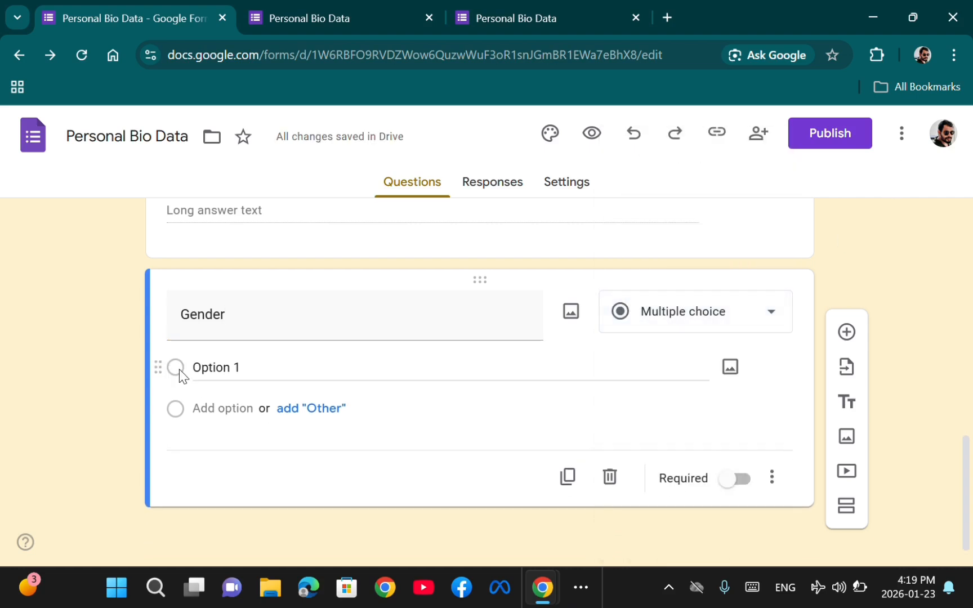
Set the Gender question's first option to "Male" and add "Female" as the second option.
{"action": "left_click", "coordinate": [242, 379]}
{"action": "key", "text": "BackSpace"}
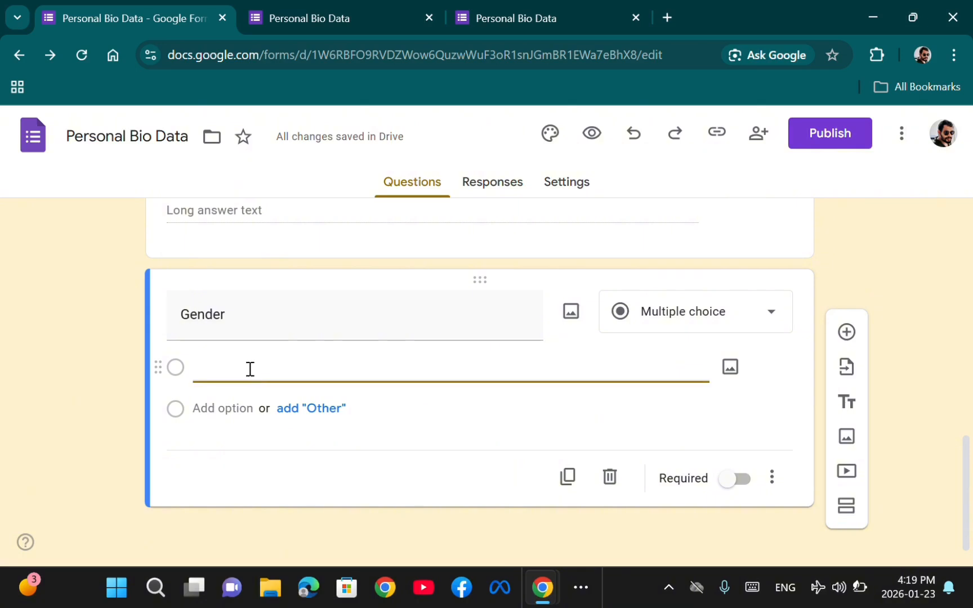
{"action": "type", "text": "Male"}
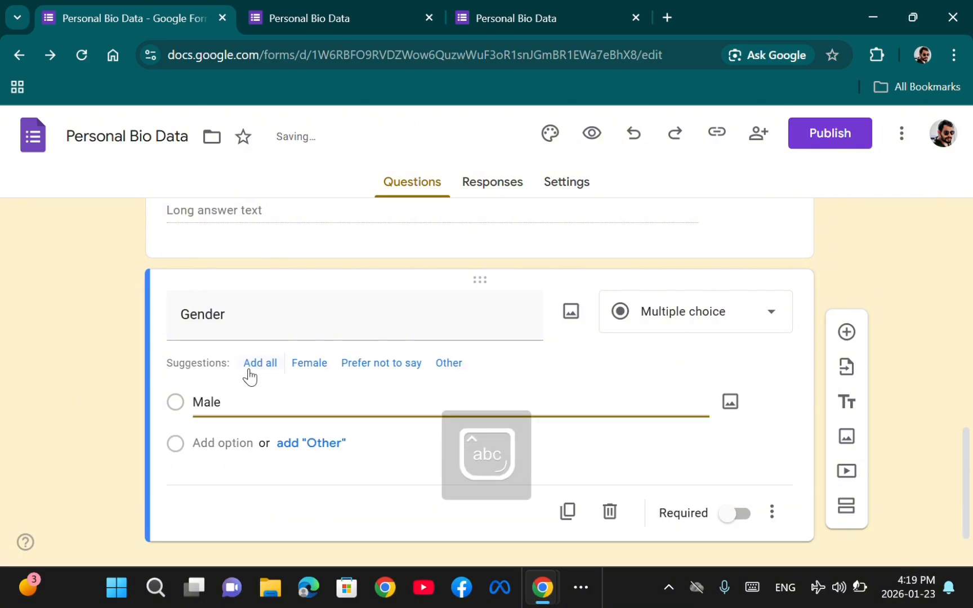
{"action": "left_click", "coordinate": [183, 448]}
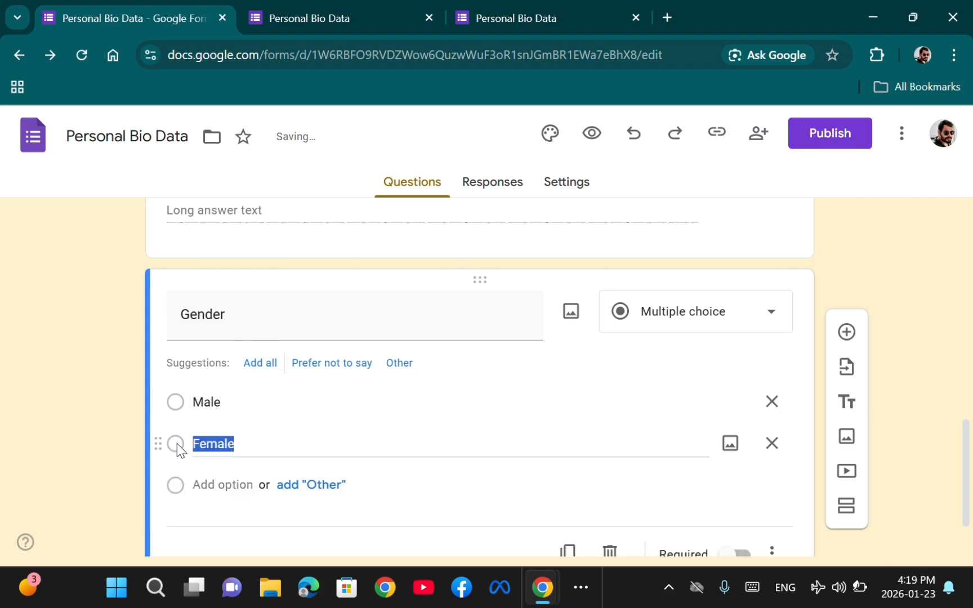
{"action": "left_click", "coordinate": [253, 447]}
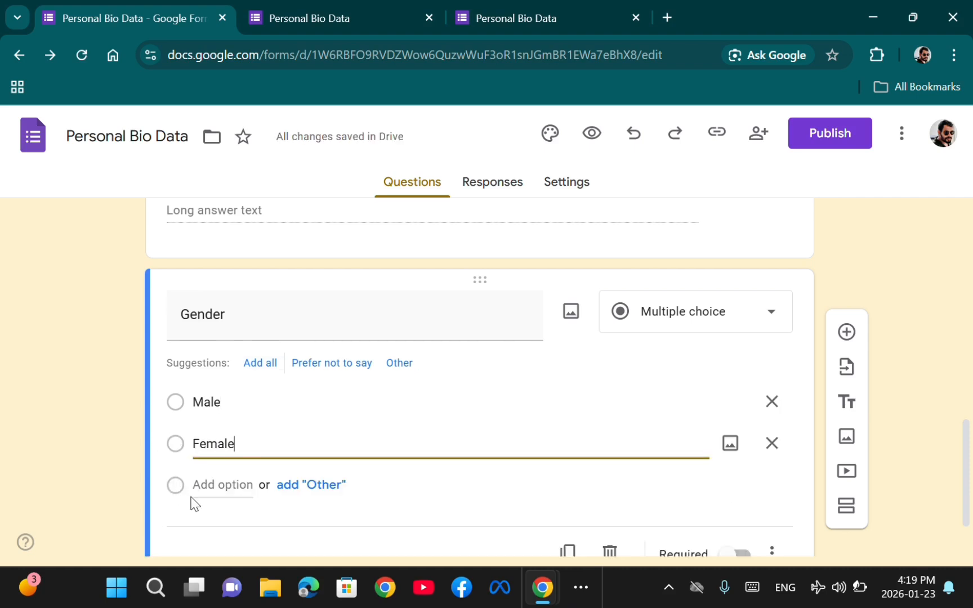
{"action": "scroll", "coordinate": [469, 471], "scroll_direction": "up", "scroll_amount": 1}
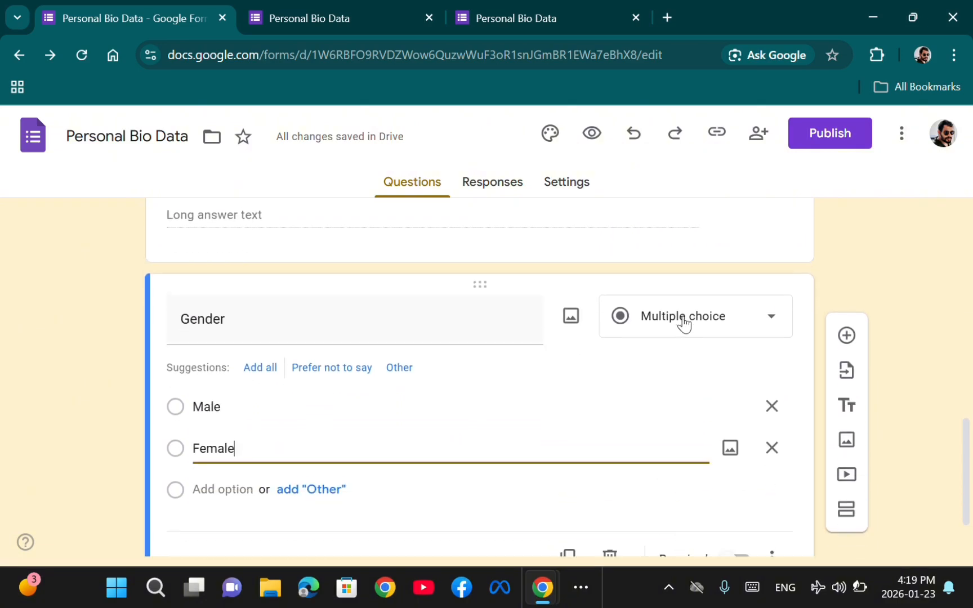
{"action": "scroll", "coordinate": [795, 388], "scroll_direction": "down", "scroll_amount": 2}
{"action": "scroll", "coordinate": [491, 402], "scroll_direction": "up", "scroll_amount": 2}
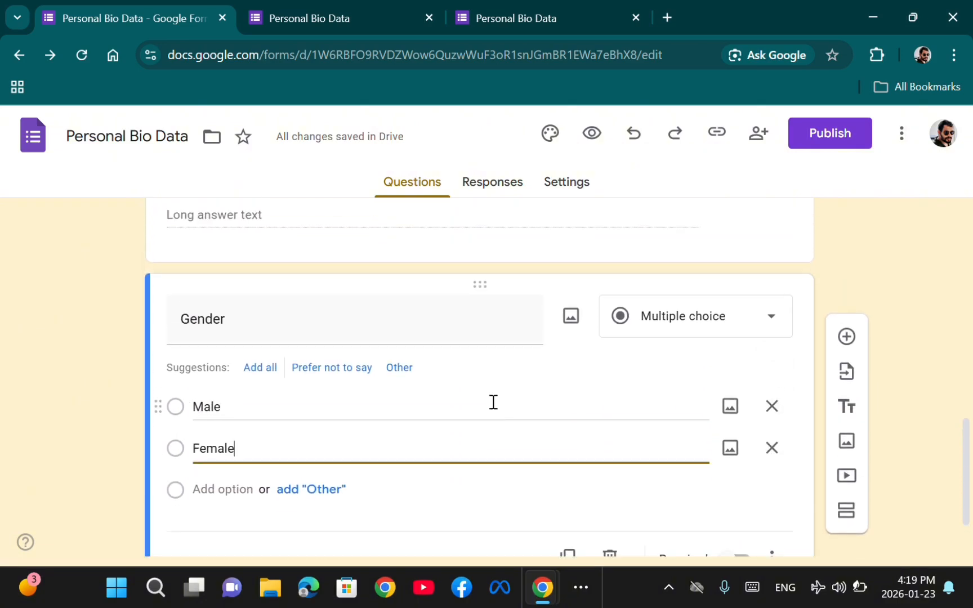
Add a new question below Gender, title it "Languages" and give it the Checkboxes type.
{"action": "left_click", "coordinate": [848, 336]}
{"action": "key", "text": "super+shift+s"}
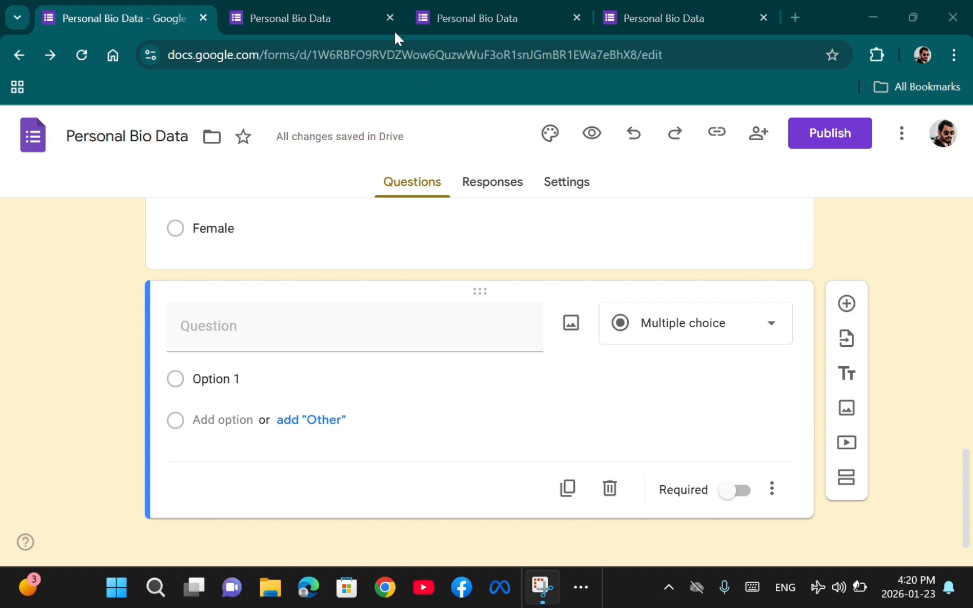
{"action": "left_click", "coordinate": [267, 324]}
{"action": "type", "text": "L"}
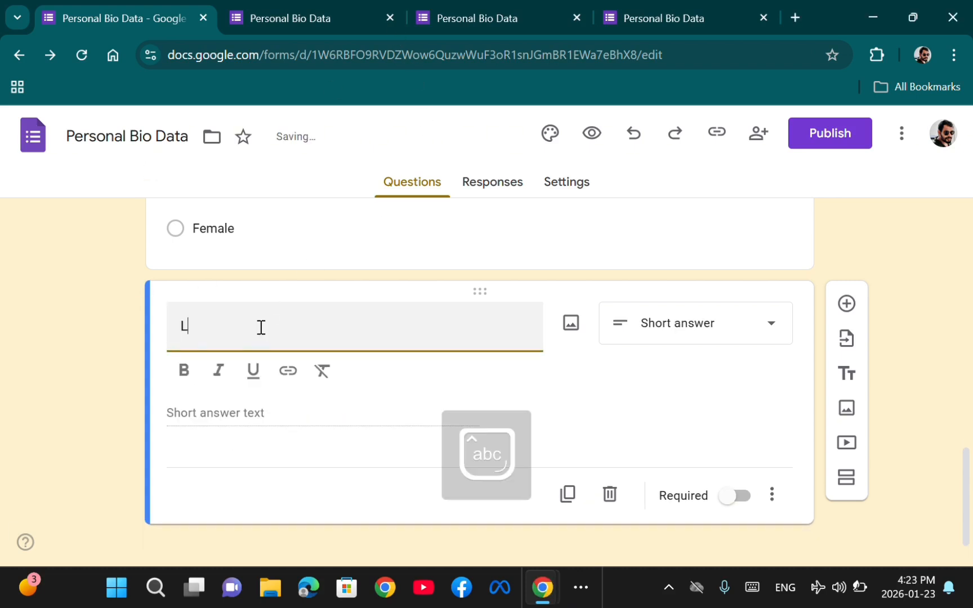
{"action": "type", "text": "angu"}
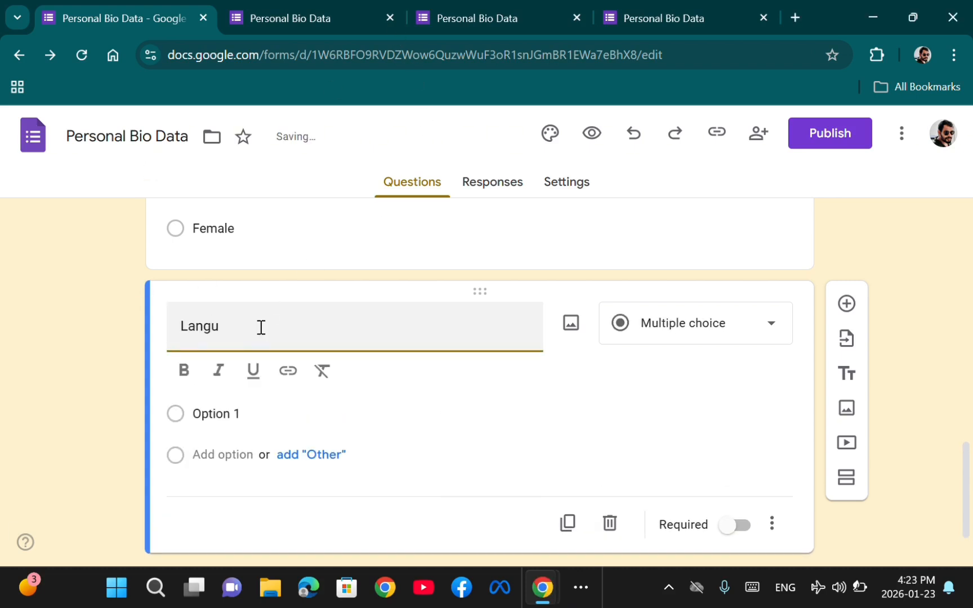
{"action": "type", "text": "ages"}
{"action": "left_click", "coordinate": [772, 331]}
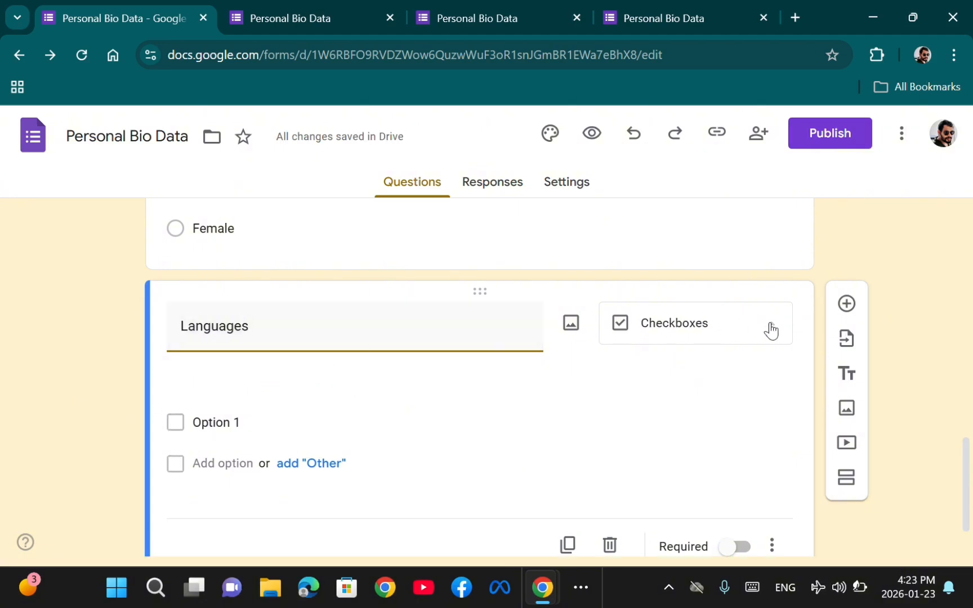
Set the Languages question's first option to "Tamil" and undo the accidentally added "Other" option.
{"action": "left_click", "coordinate": [250, 378]}
{"action": "key", "text": "BackSpace"}
{"action": "type", "text": "T"}
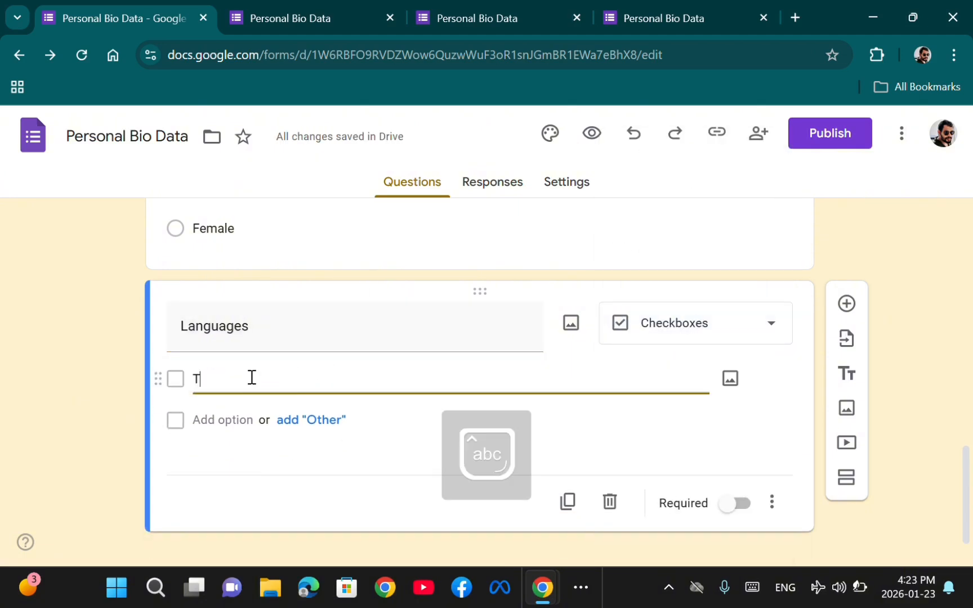
{"action": "type", "text": "amil"}
{"action": "left_click", "coordinate": [285, 436]}
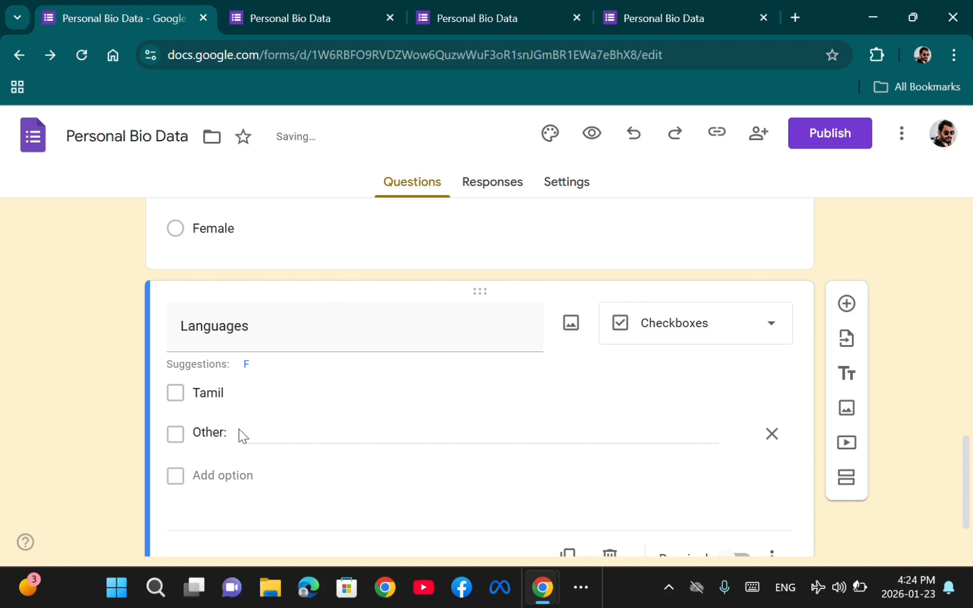
{"action": "key", "text": "ctrl+z"}
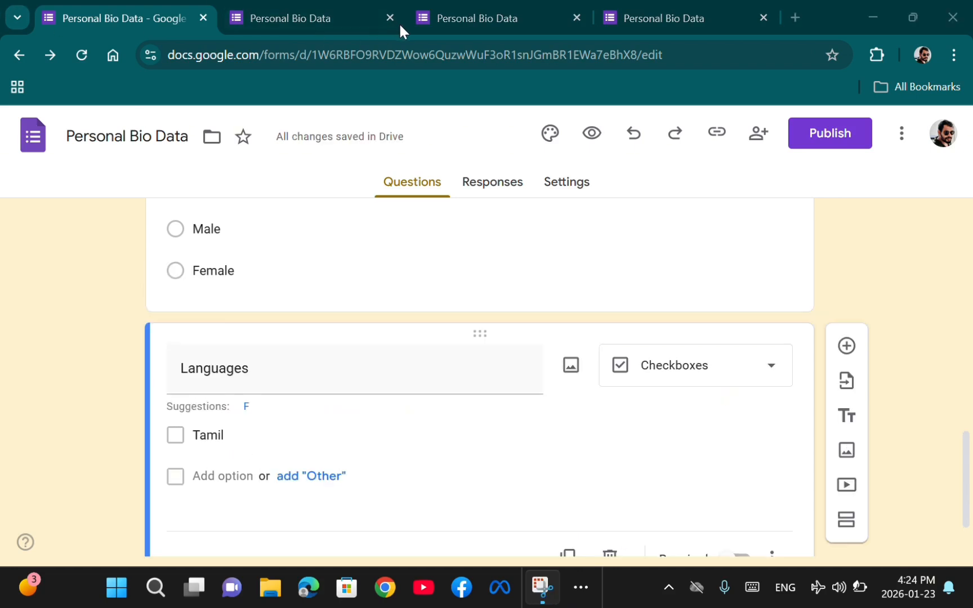
Add "English" as the second option of the Languages question.
{"action": "left_click", "coordinate": [213, 476]}
{"action": "type", "text": "e"}
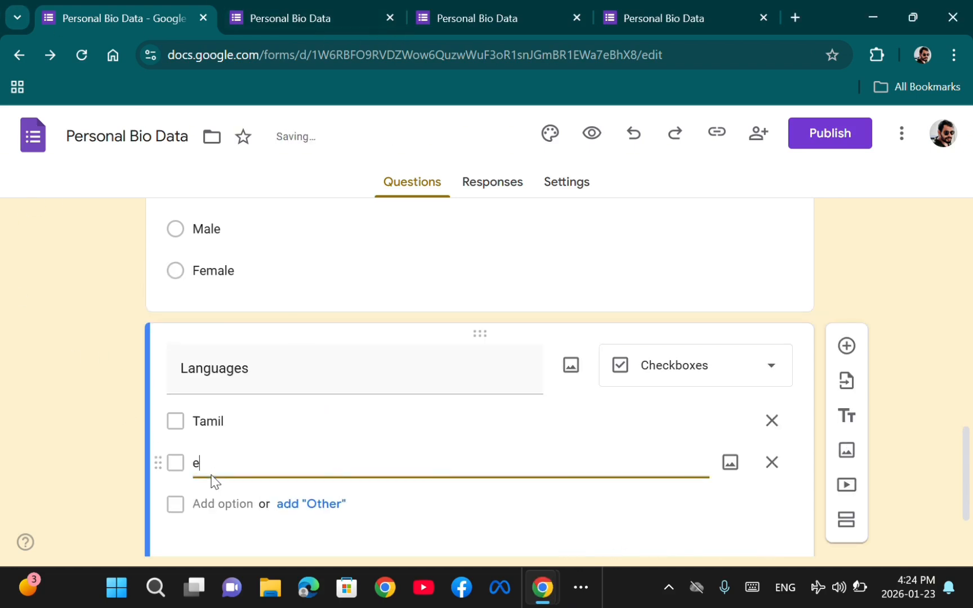
{"action": "key", "text": "BackSpace"}
{"action": "type", "text": "English"}
Add "Sinhalam" as the third option of the Languages question.
{"action": "left_click", "coordinate": [212, 507]}
{"action": "type", "text": "S"}
{"action": "key", "text": "Caps_Lock"}
{"action": "key", "text": "Caps_Lock"}
{"action": "type", "text": "in"}
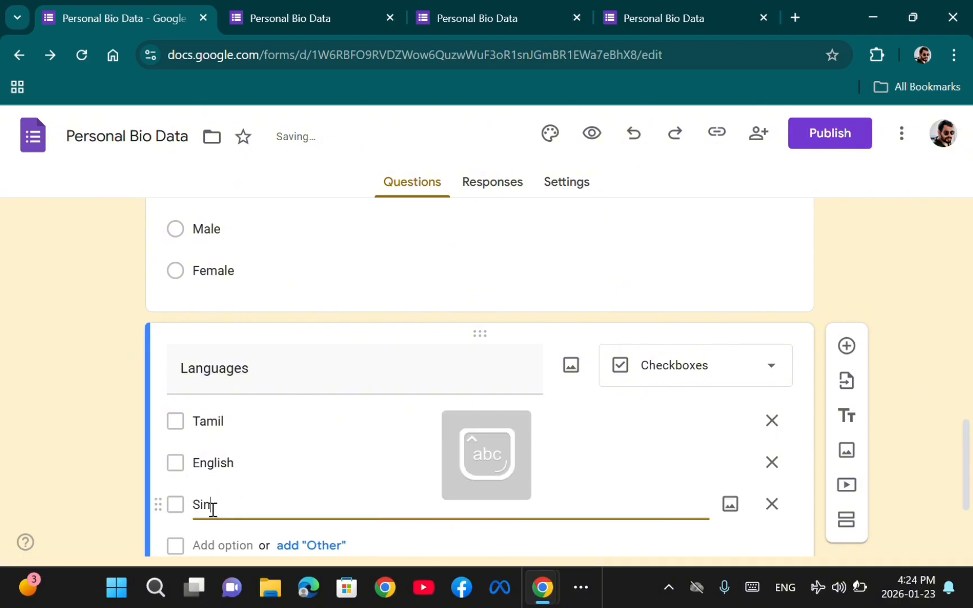
{"action": "type", "text": "hal"}
{"action": "scroll", "coordinate": [659, 301], "scroll_direction": "up", "scroll_amount": 1}
{"action": "type", "text": "am"}
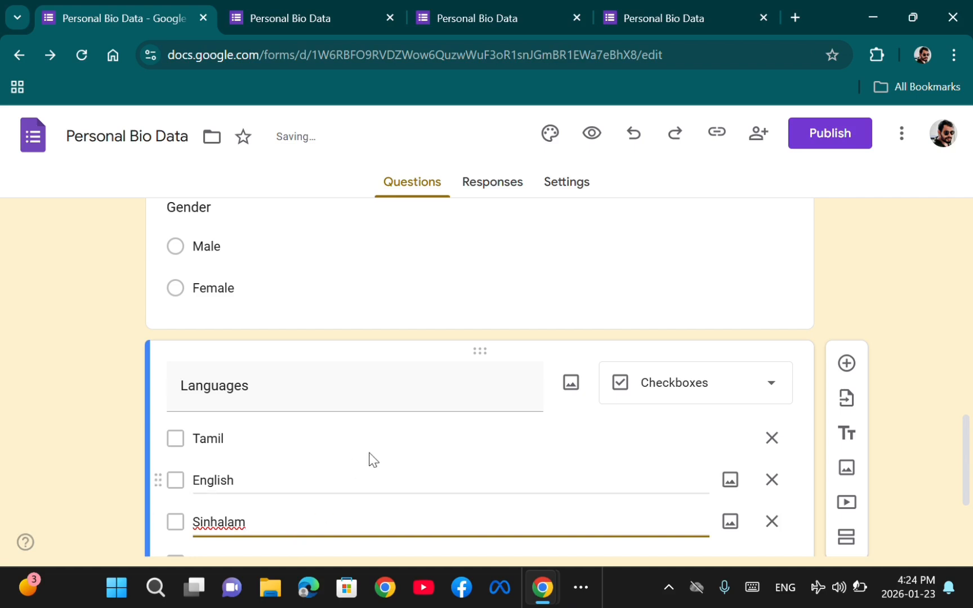
{"action": "scroll", "coordinate": [619, 428], "scroll_direction": "down", "scroll_amount": 3}
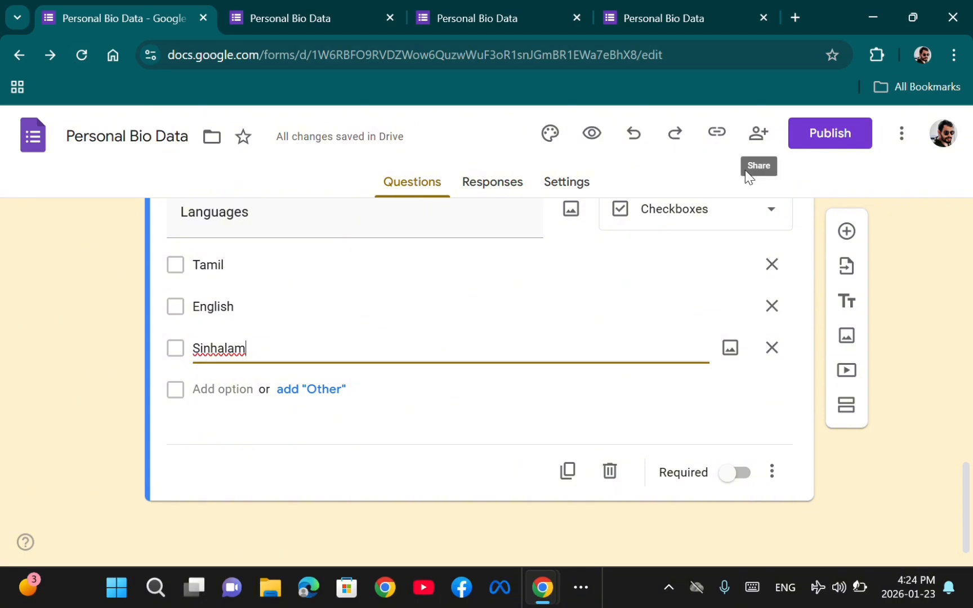
Preview the form, try out the Tamil, English and Sinhalam checkboxes under Languages, and return to the form editor.
{"action": "left_click", "coordinate": [594, 134]}
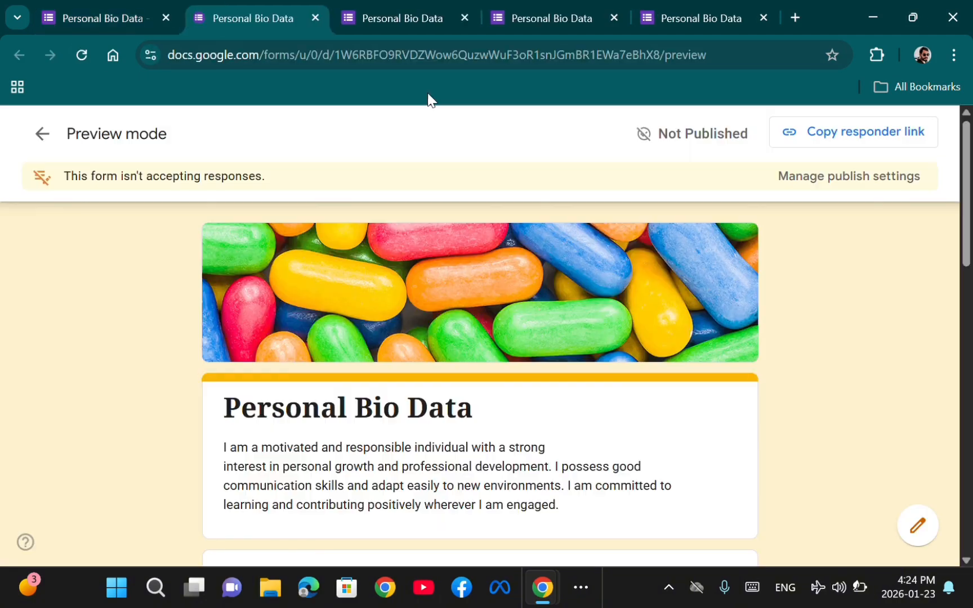
{"action": "left_click_drag", "start_coordinate": [970, 243], "coordinate": [970, 470]}
{"action": "scroll", "coordinate": [323, 309], "scroll_direction": "down", "scroll_amount": 3}
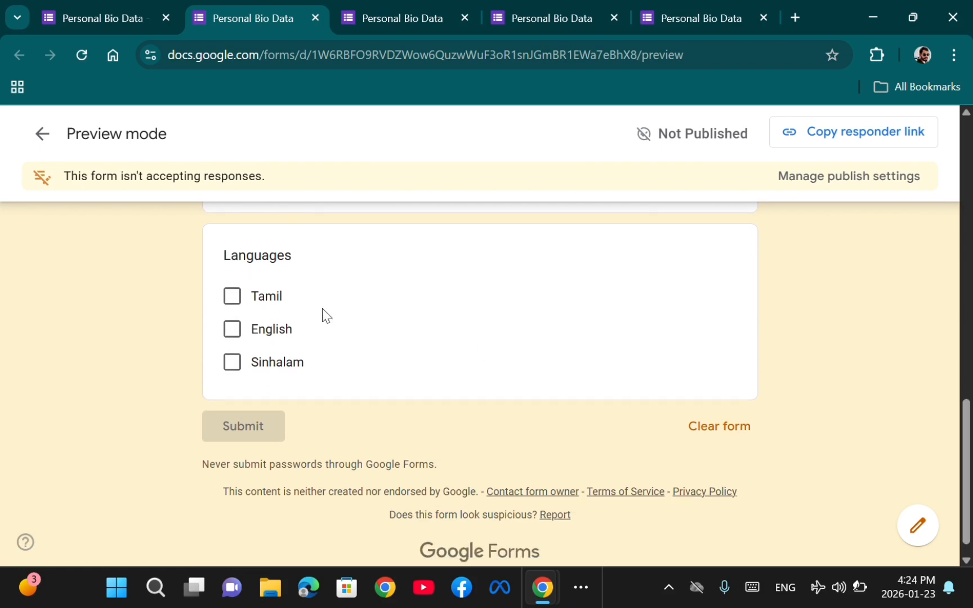
{"action": "left_click", "coordinate": [236, 299]}
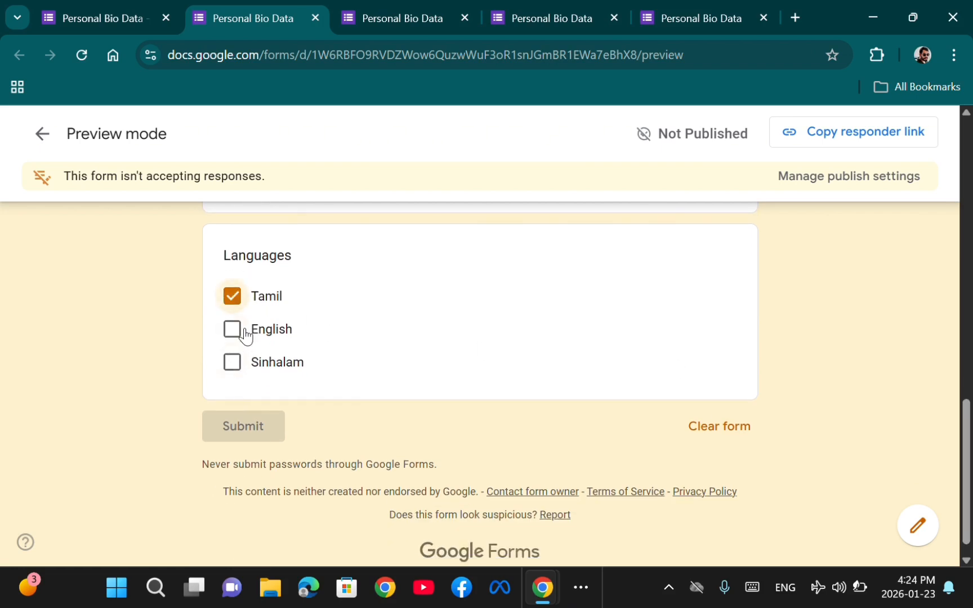
{"action": "left_click", "coordinate": [232, 333]}
{"action": "left_click", "coordinate": [233, 369]}
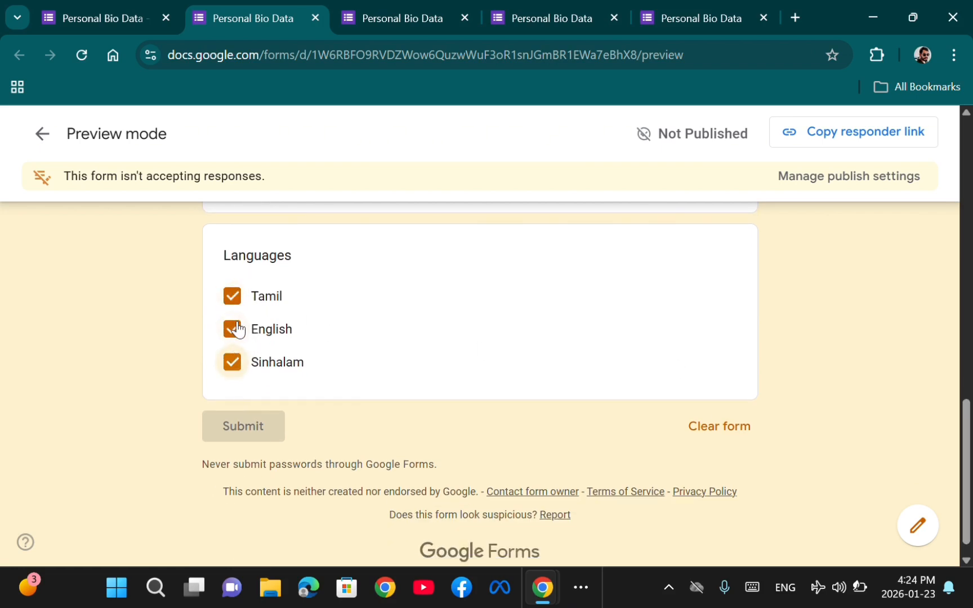
{"action": "left_click", "coordinate": [238, 324]}
{"action": "left_click", "coordinate": [240, 311]}
{"action": "left_click", "coordinate": [237, 369]}
{"action": "key", "text": "ctrl+w"}
{"action": "left_click", "coordinate": [84, 10]}
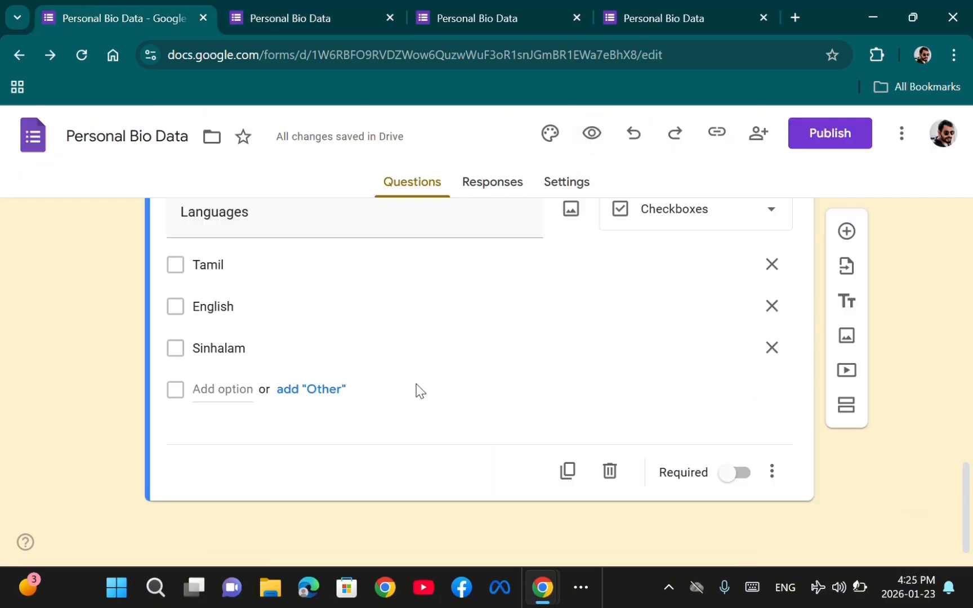
Add a new question below Languages, title it "Marital Status" and give it the Dropdown type.
{"action": "left_click", "coordinate": [847, 231]}
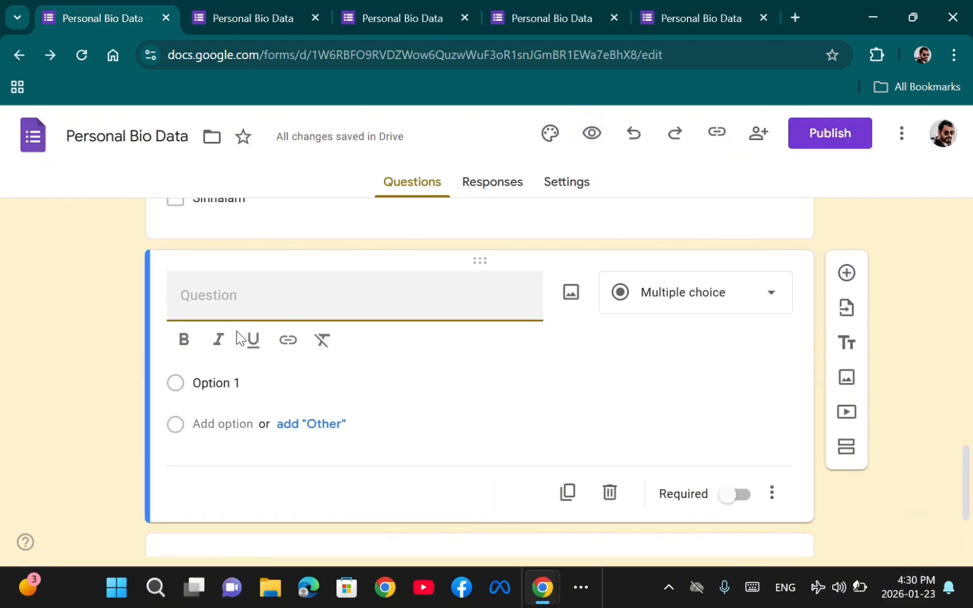
{"action": "type", "text": "Ma"}
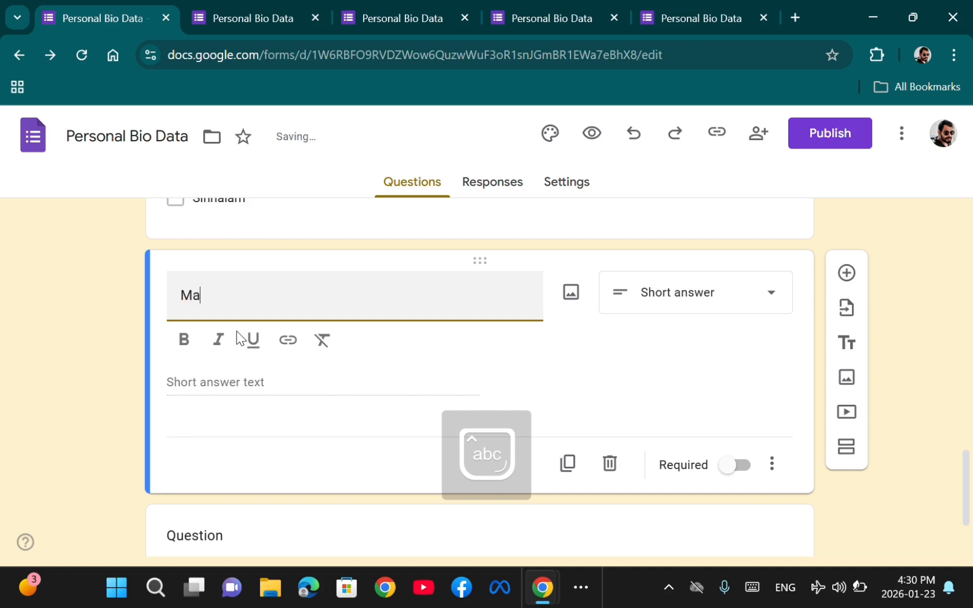
{"action": "type", "text": "rital S"}
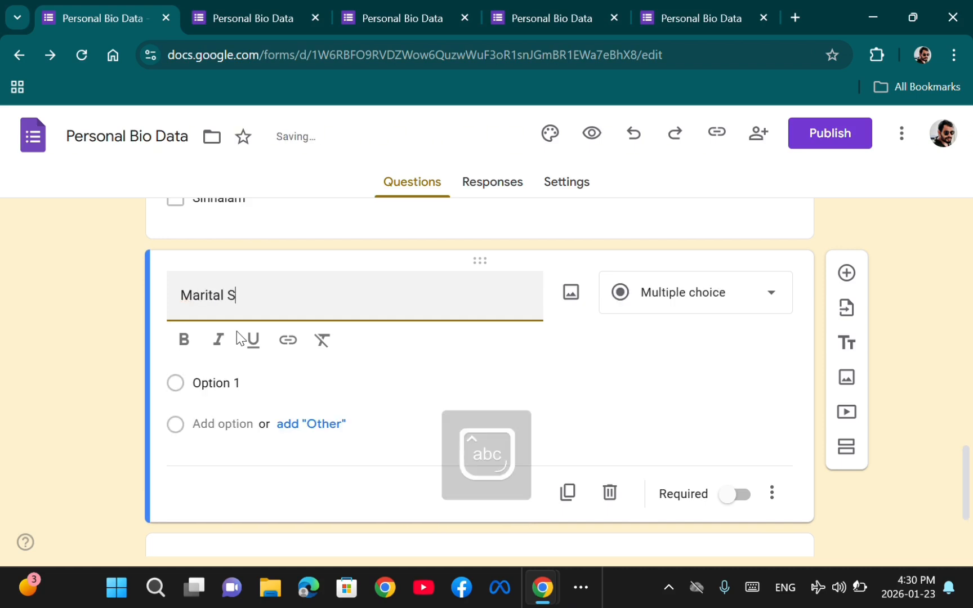
{"action": "type", "text": "tatus"}
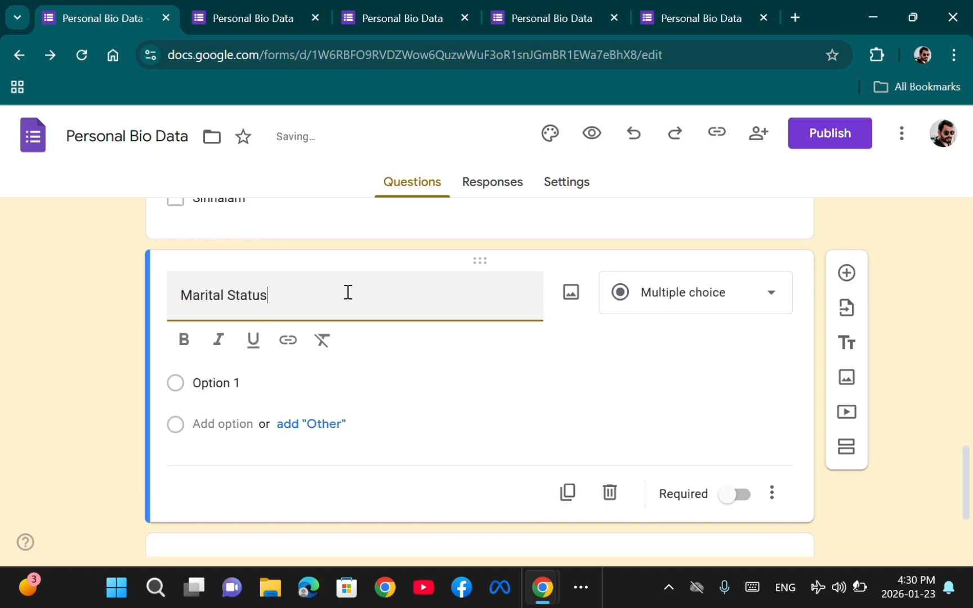
{"action": "left_click", "coordinate": [773, 294]}
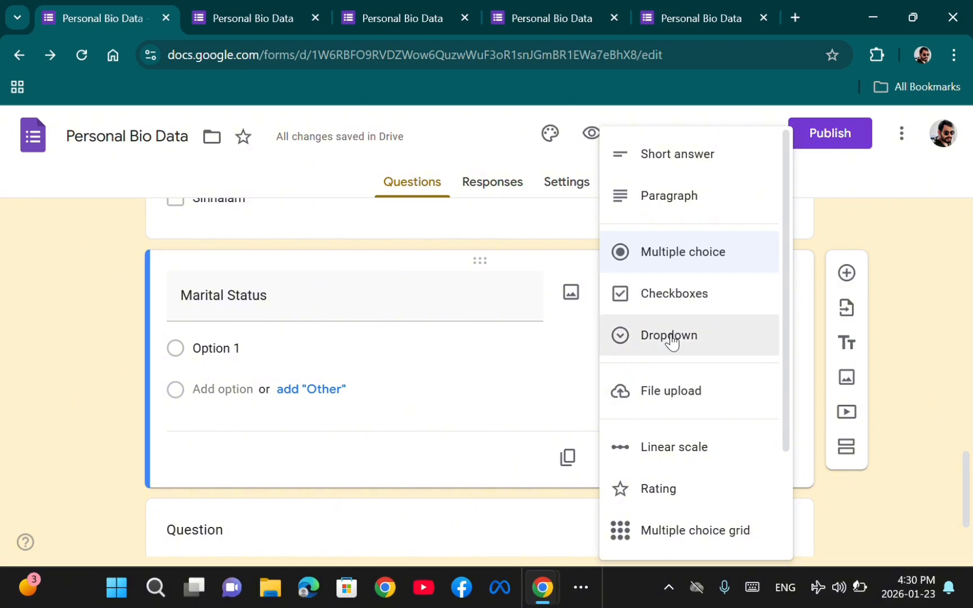
{"action": "left_click", "coordinate": [671, 338]}
Set the Marital Status question's first option to "married" and add "unmarried" as the second option.
{"action": "left_click", "coordinate": [226, 346]}
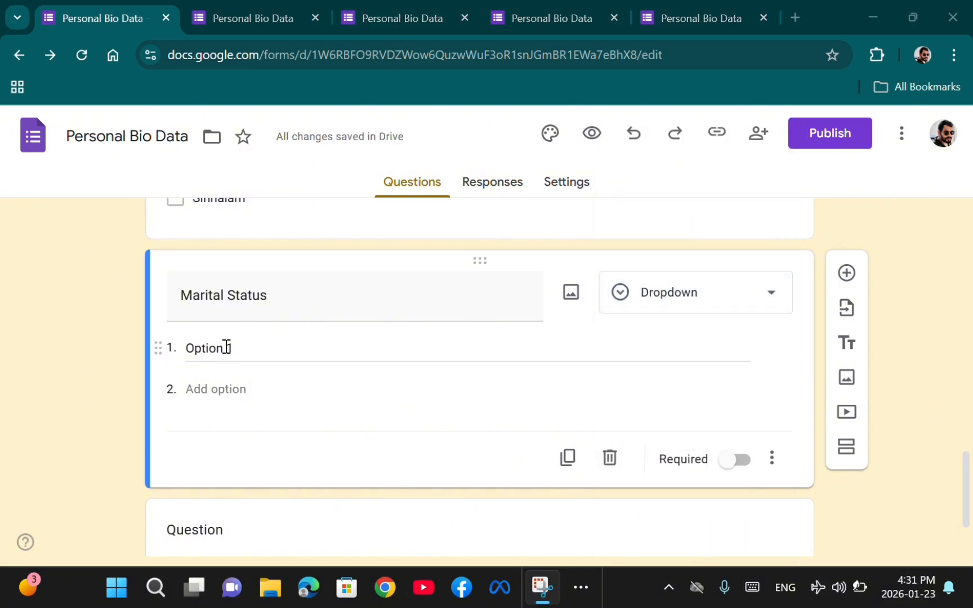
{"action": "key", "text": "BackSpace"}
{"action": "type", "text": "married"}
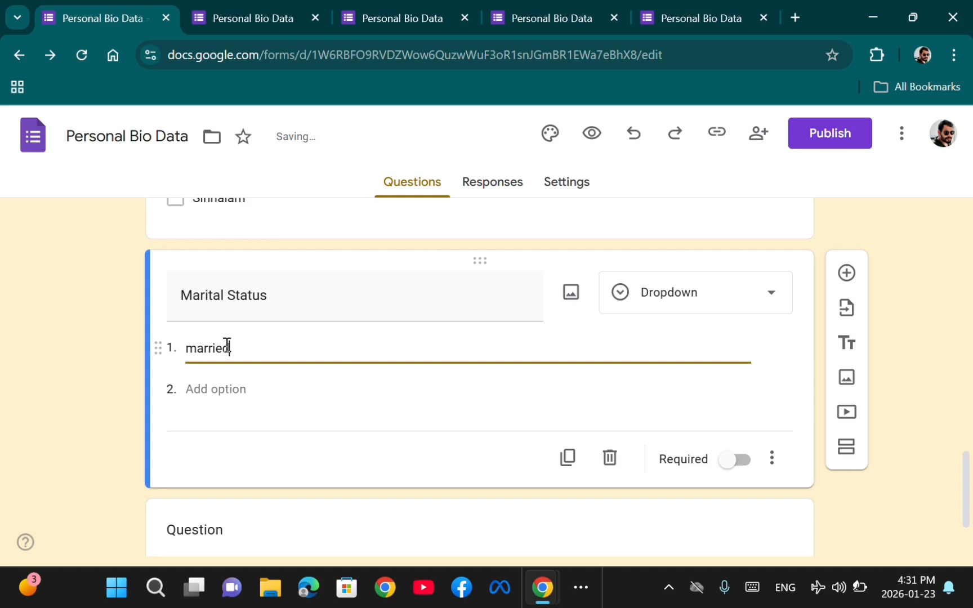
{"action": "left_click", "coordinate": [210, 390]}
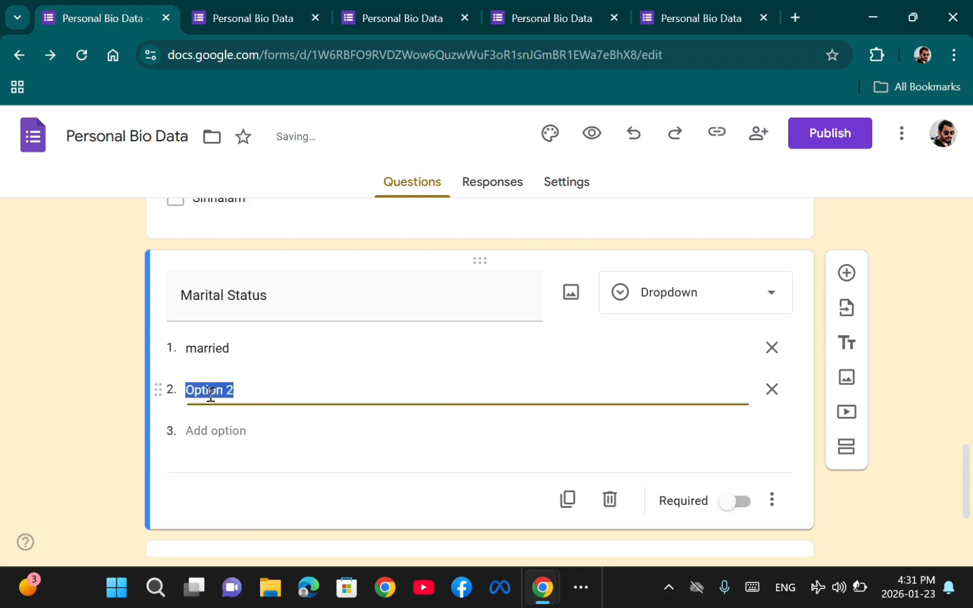
{"action": "type", "text": "unmarried"}
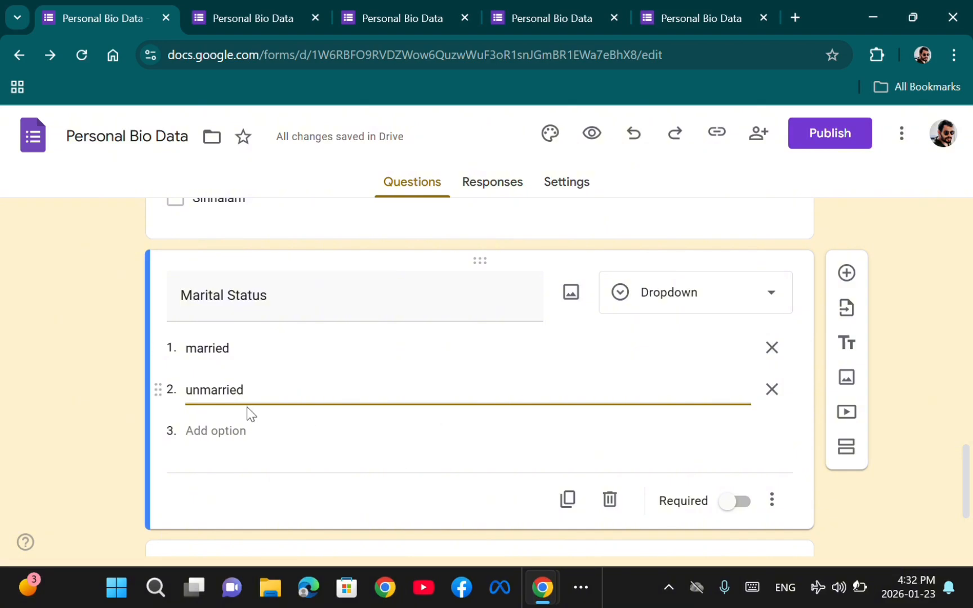
Change the blank question below Marital Status to File upload and agree to let respondents upload files to Drive.
{"action": "left_click", "coordinate": [520, 347]}
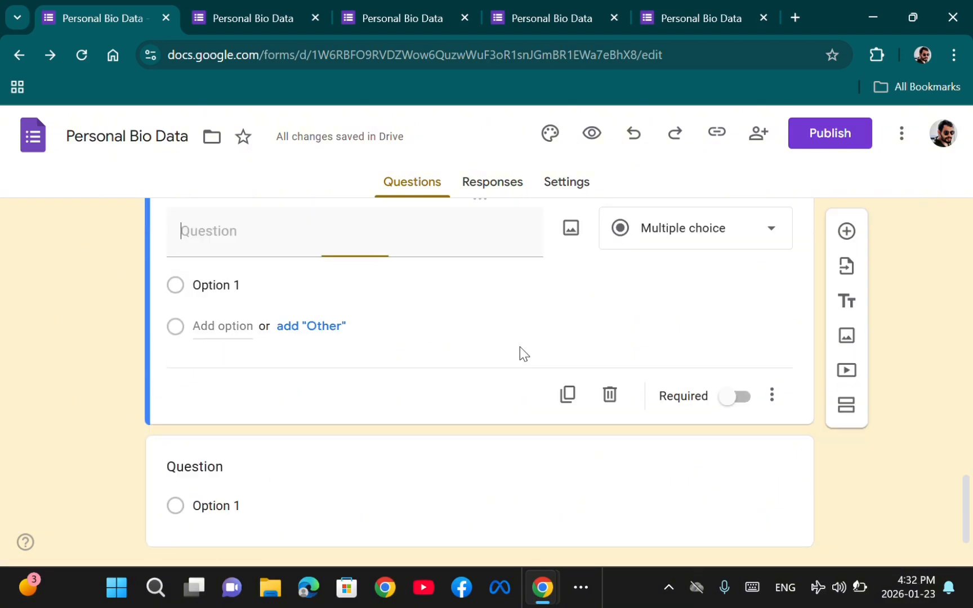
{"action": "left_click", "coordinate": [783, 236]}
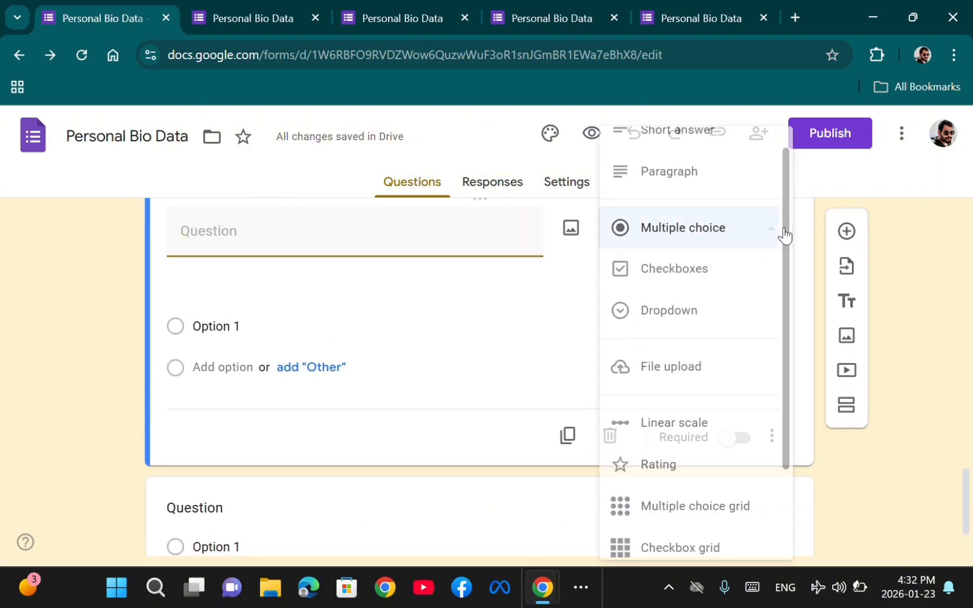
{"action": "left_click", "coordinate": [659, 365]}
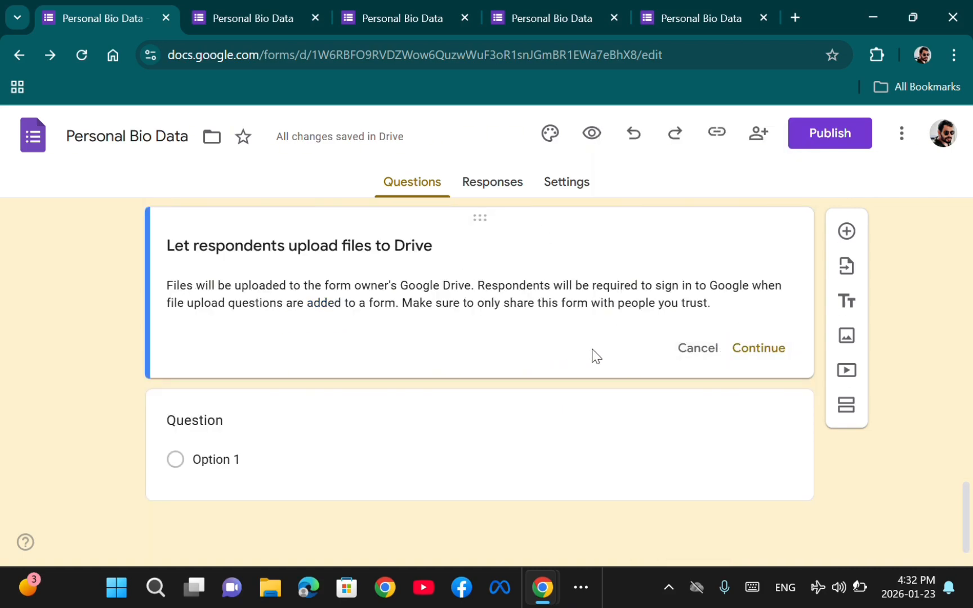
{"action": "scroll", "coordinate": [598, 355], "scroll_direction": "up", "scroll_amount": 1}
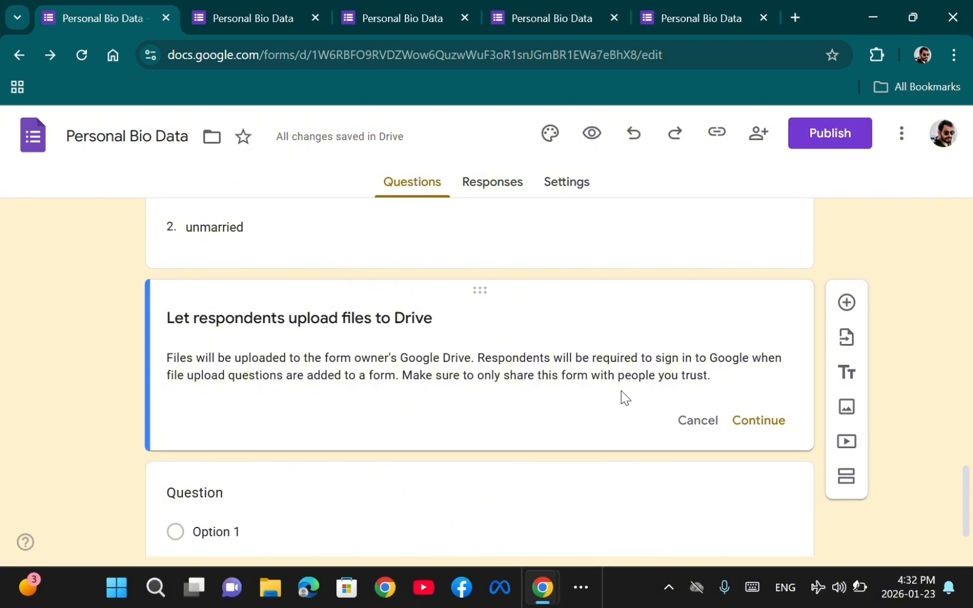
{"action": "left_click", "coordinate": [772, 423]}
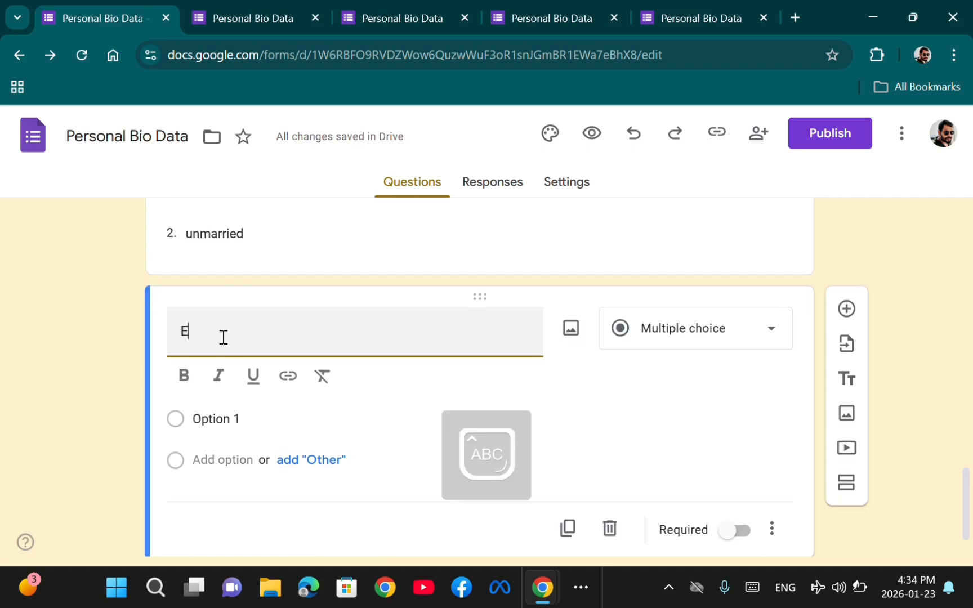
Title the question below Marital Status "Education" and set its type to File upload.
{"action": "type", "text": "du"}
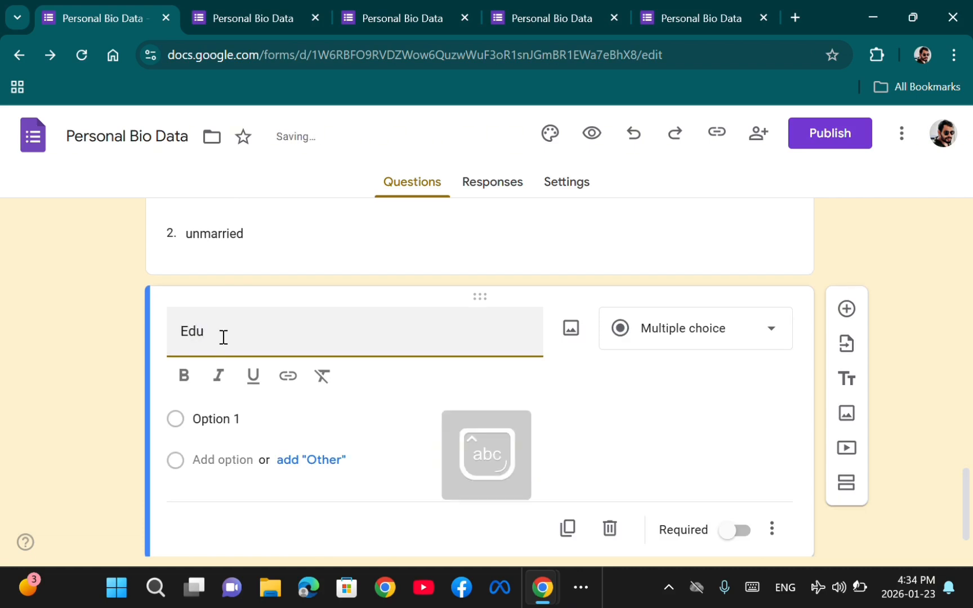
{"action": "type", "text": "ca"}
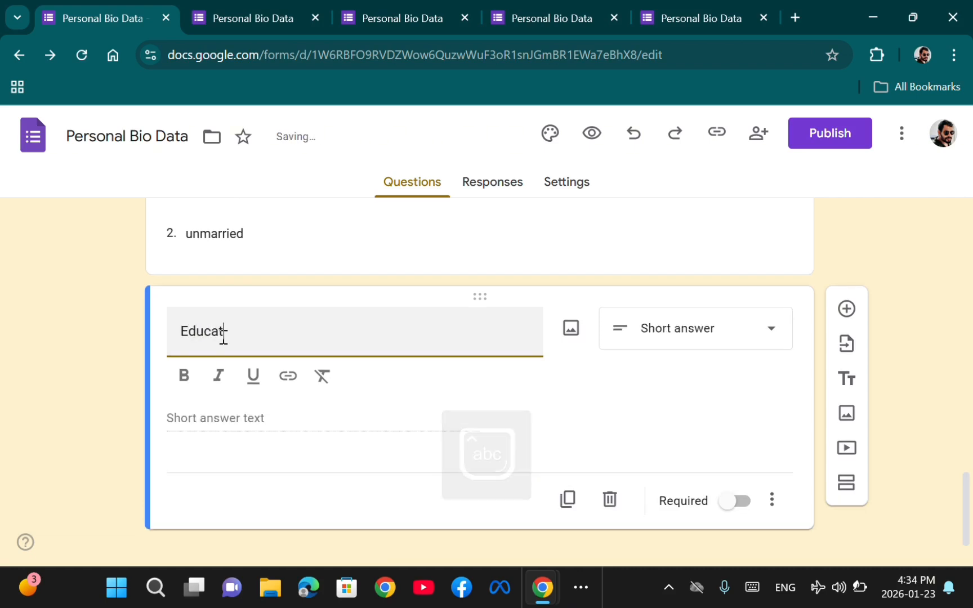
{"action": "type", "text": "tio"}
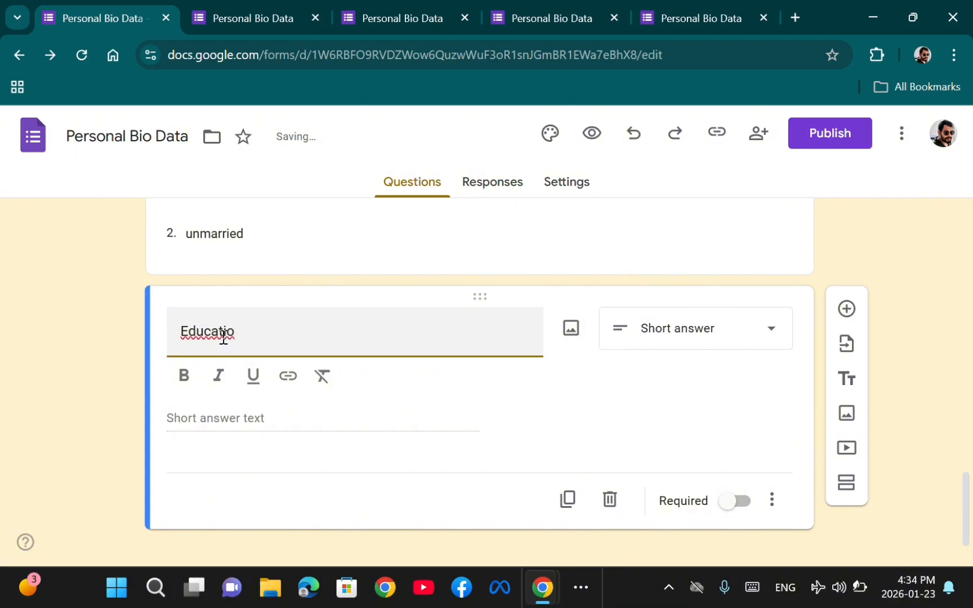
{"action": "type", "text": "n"}
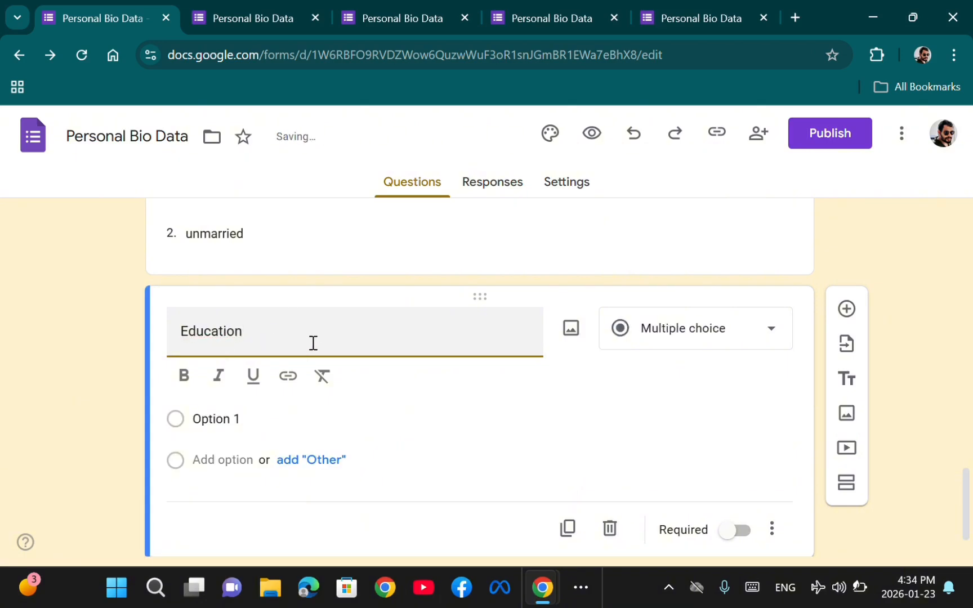
{"action": "left_click", "coordinate": [756, 334]}
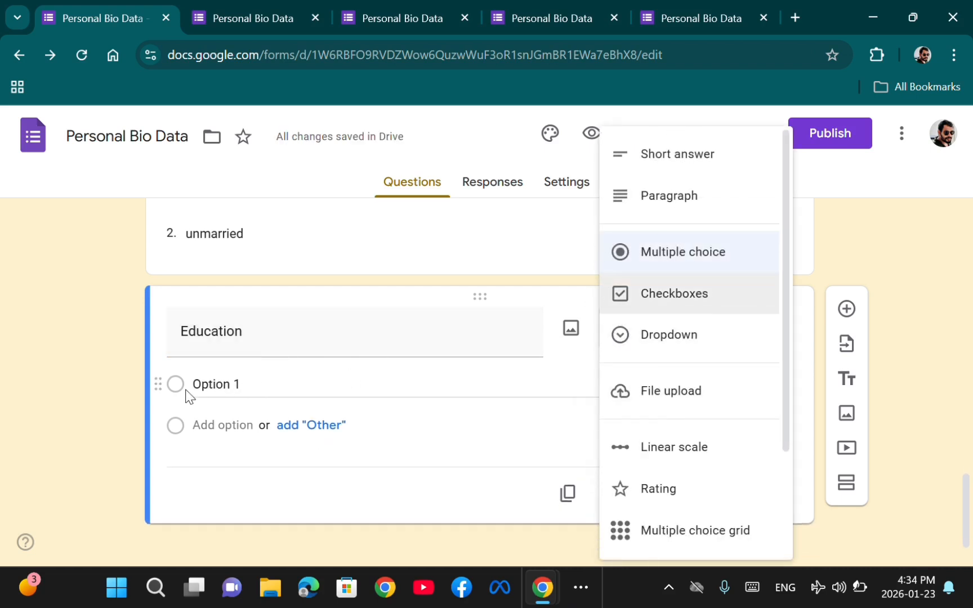
{"action": "left_click", "coordinate": [674, 390]}
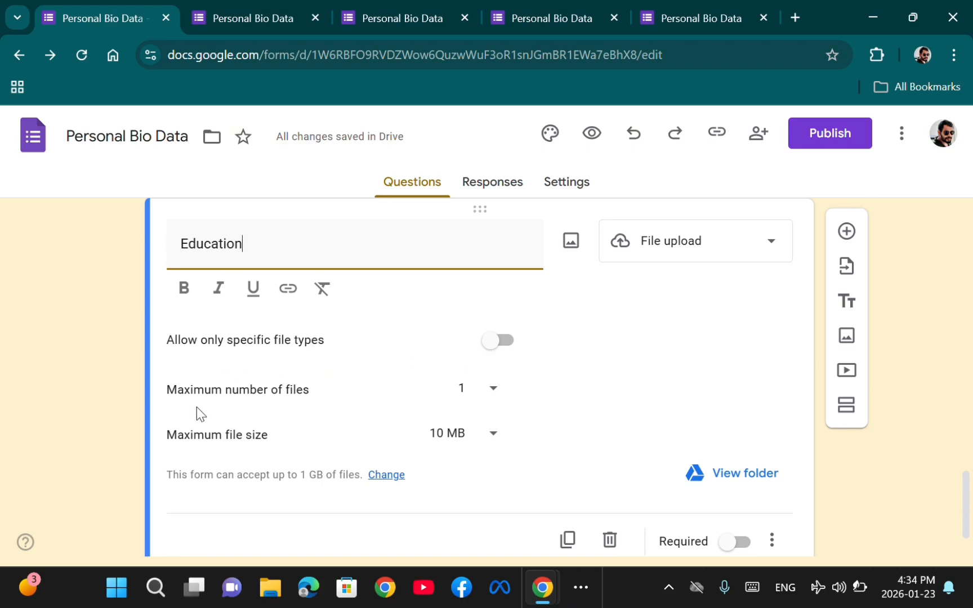
Restrict the Education question's uploads to specific file types and allow only Image files.
{"action": "left_click", "coordinate": [496, 341]}
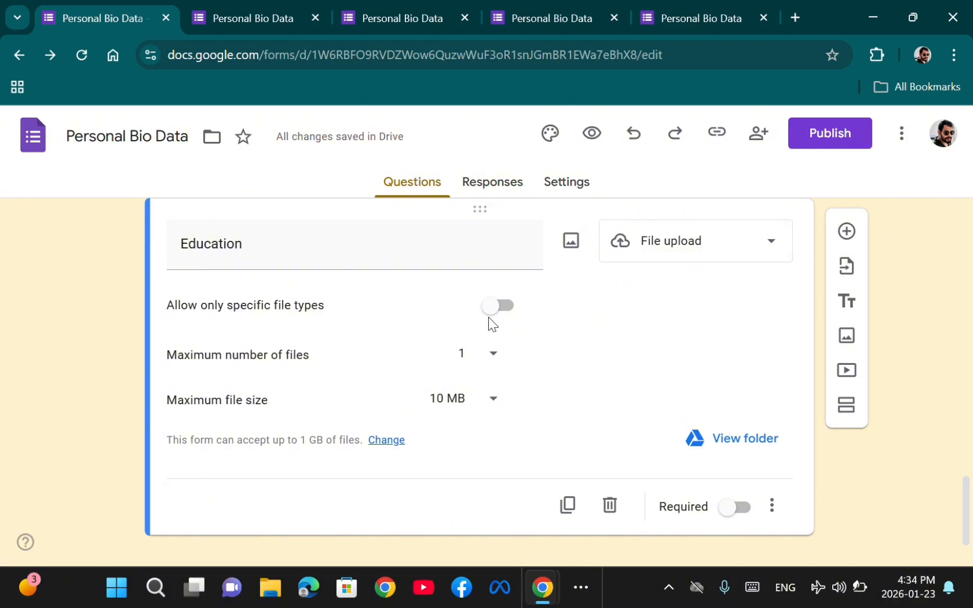
{"action": "left_click", "coordinate": [489, 315]}
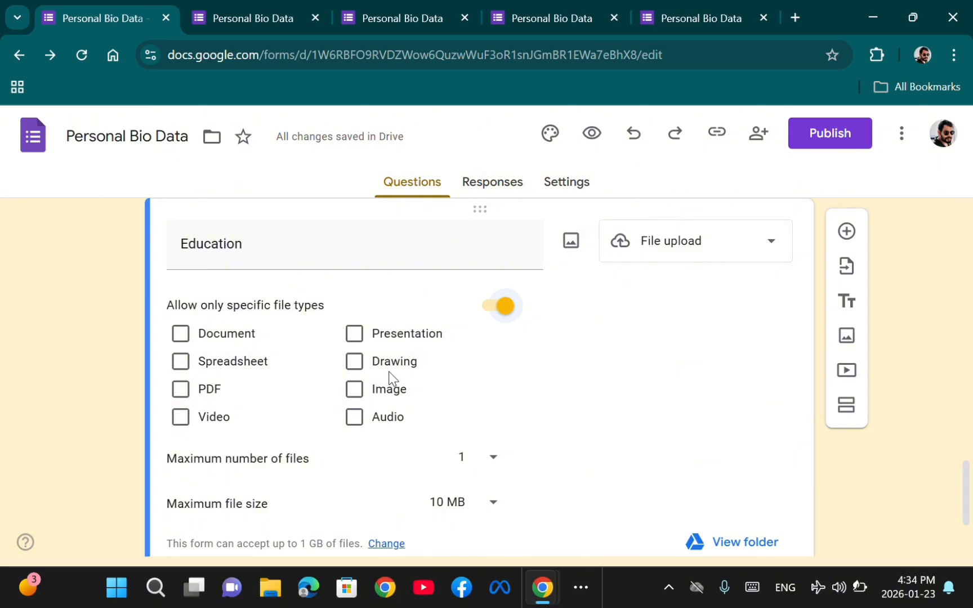
{"action": "left_click", "coordinate": [355, 389]}
{"action": "scroll", "coordinate": [421, 392], "scroll_direction": "down", "scroll_amount": 1}
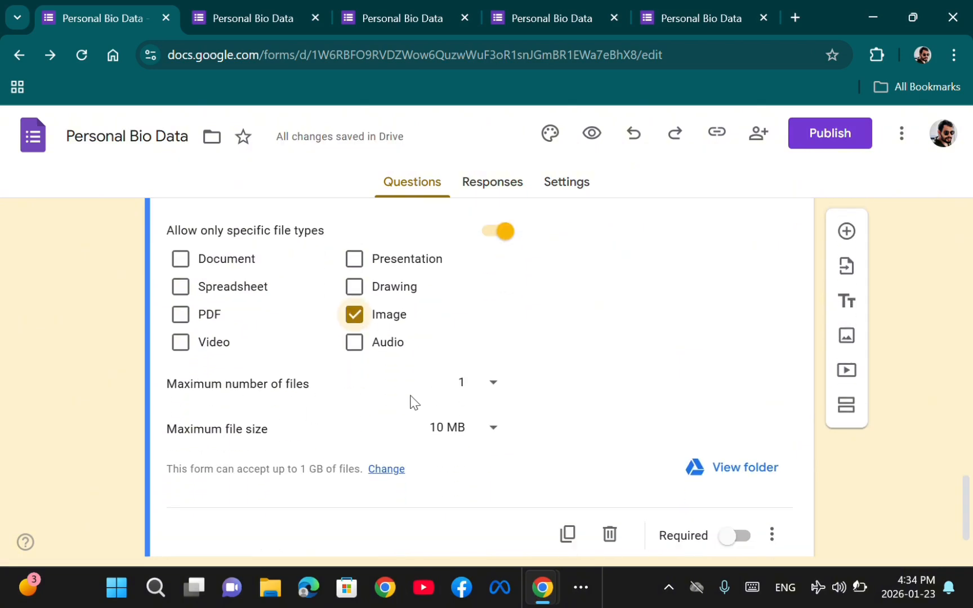
Set the Education question's upload limits to a maximum of 1 file and a maximum file size of 10 MB.
{"action": "left_click", "coordinate": [491, 397]}
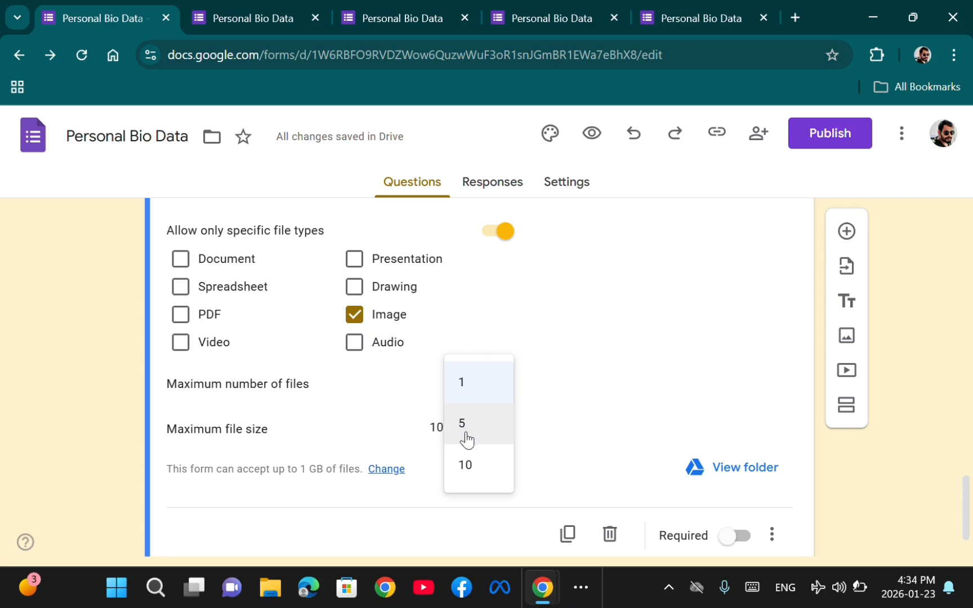
{"action": "left_click", "coordinate": [480, 397]}
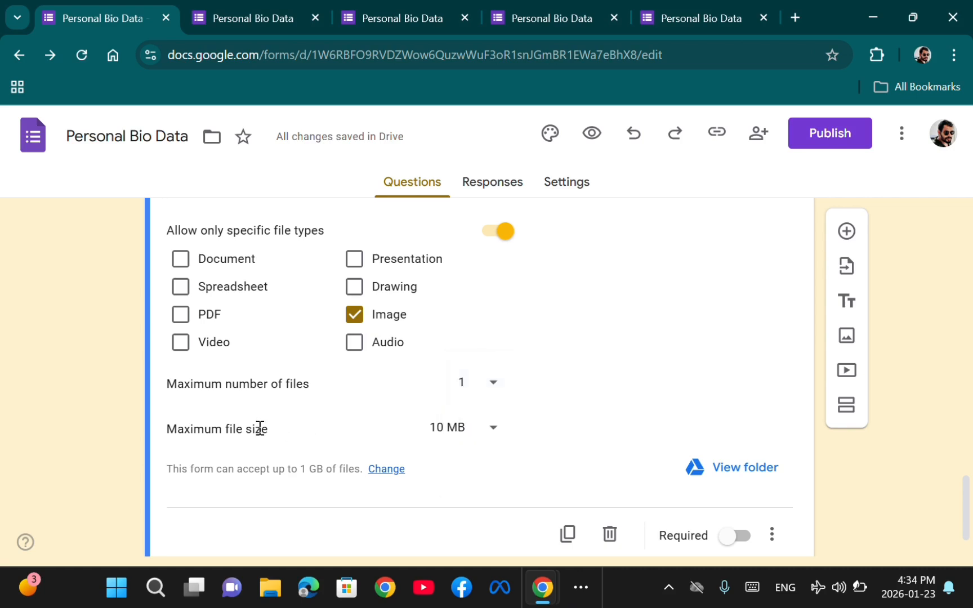
{"action": "left_click", "coordinate": [492, 434]}
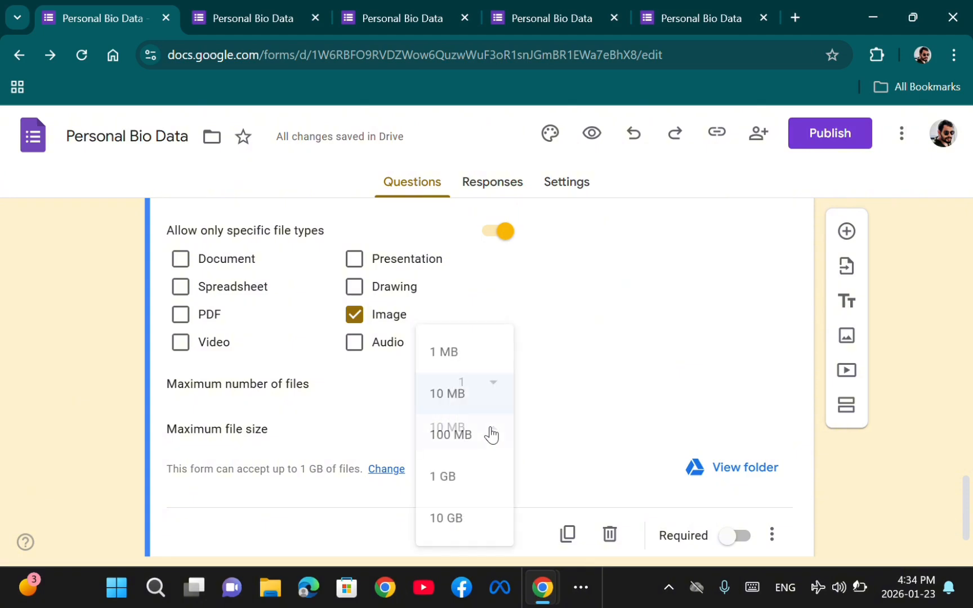
{"action": "left_click", "coordinate": [471, 400]}
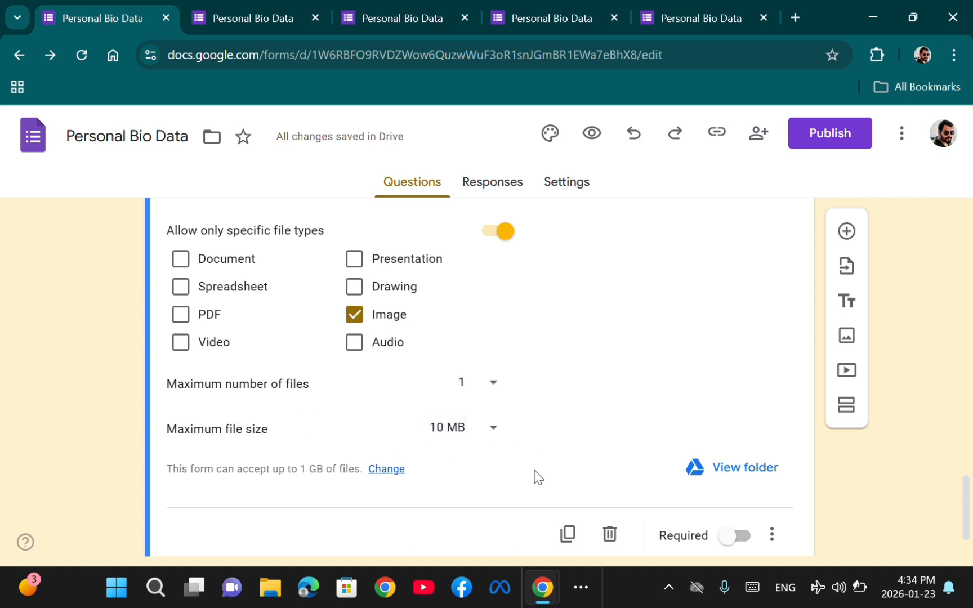
Preview the form and review its questions from the header through to the Education upload.
{"action": "scroll", "coordinate": [537, 479], "scroll_direction": "down", "scroll_amount": 1}
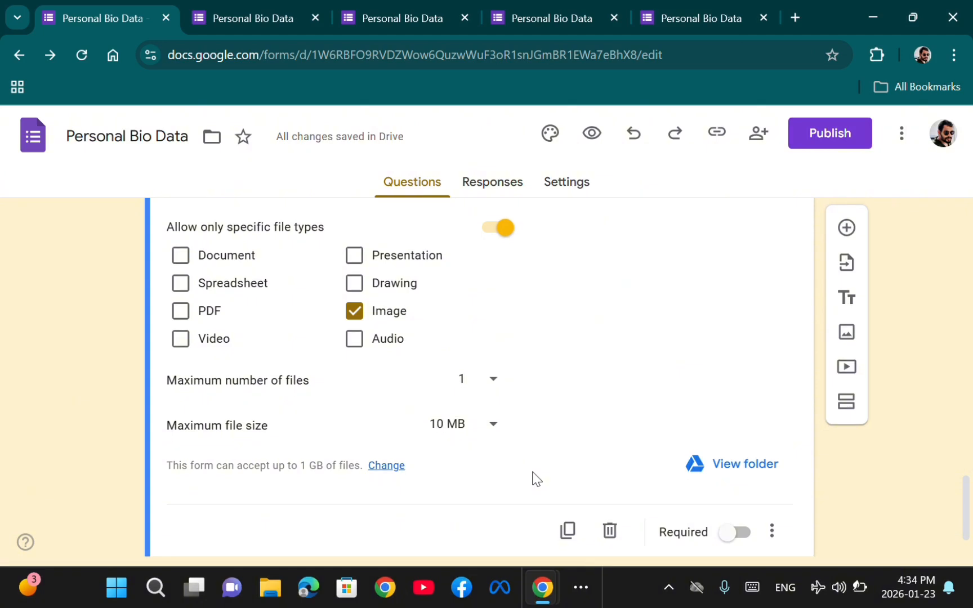
{"action": "scroll", "coordinate": [534, 478], "scroll_direction": "up", "scroll_amount": 3}
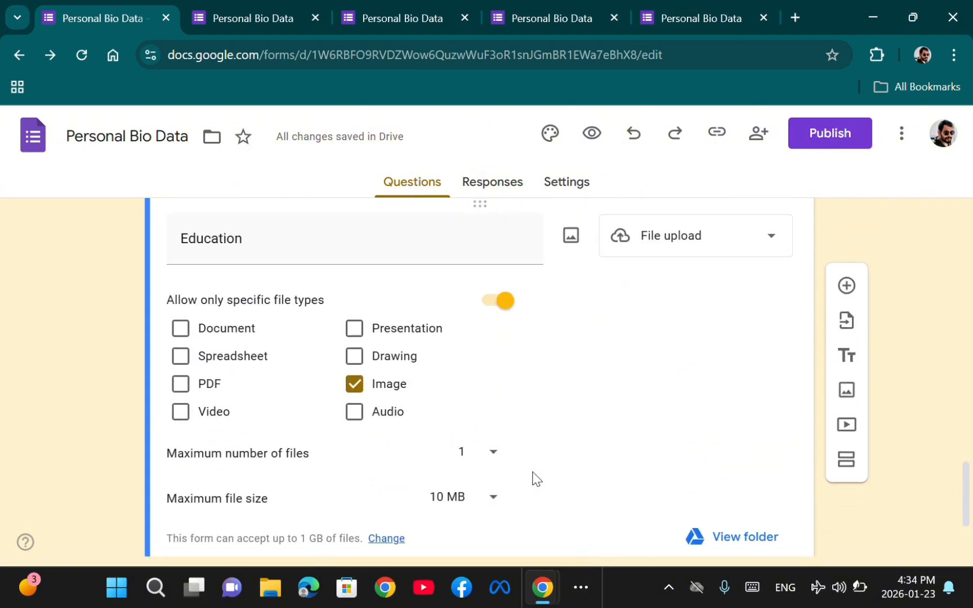
{"action": "scroll", "coordinate": [625, 350], "scroll_direction": "down", "scroll_amount": 2}
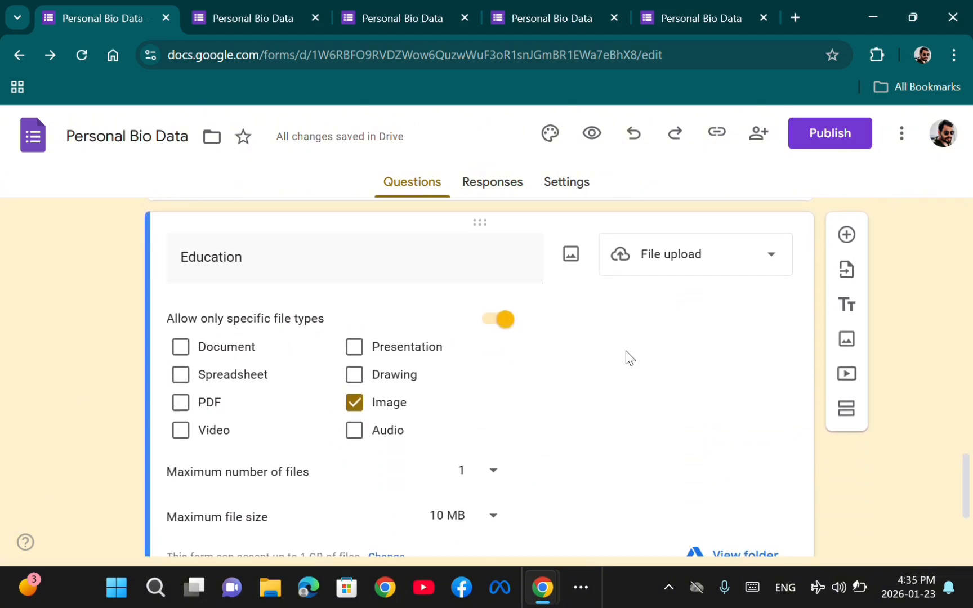
{"action": "scroll", "coordinate": [626, 350], "scroll_direction": "down", "scroll_amount": 1}
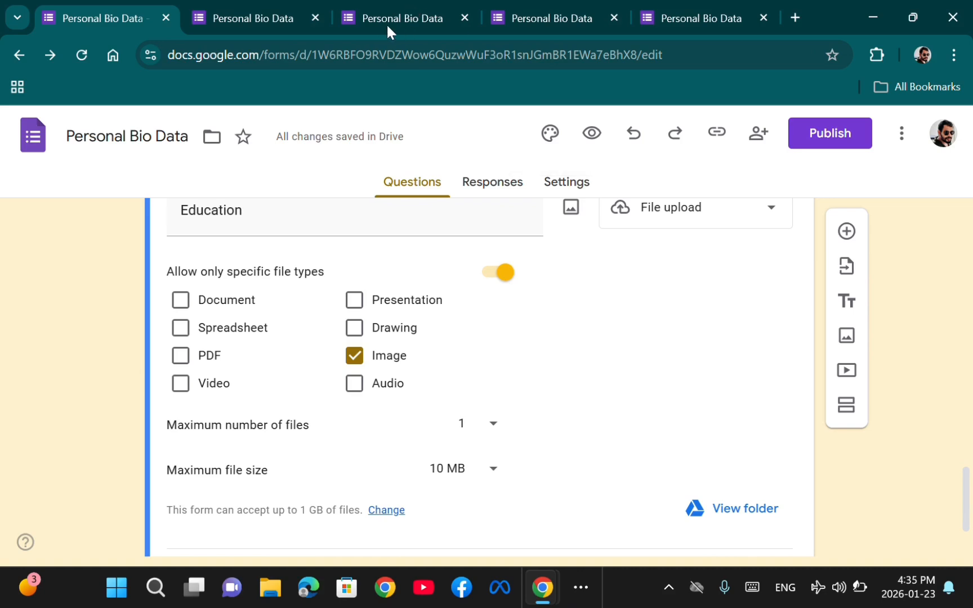
{"action": "scroll", "coordinate": [367, 365], "scroll_direction": "down", "scroll_amount": 1}
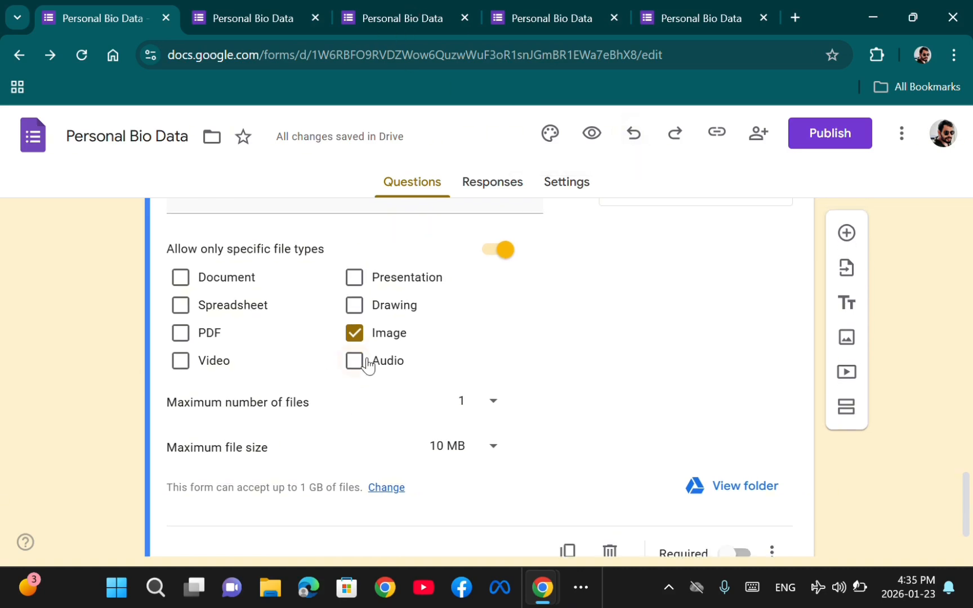
{"action": "left_click", "coordinate": [592, 134]}
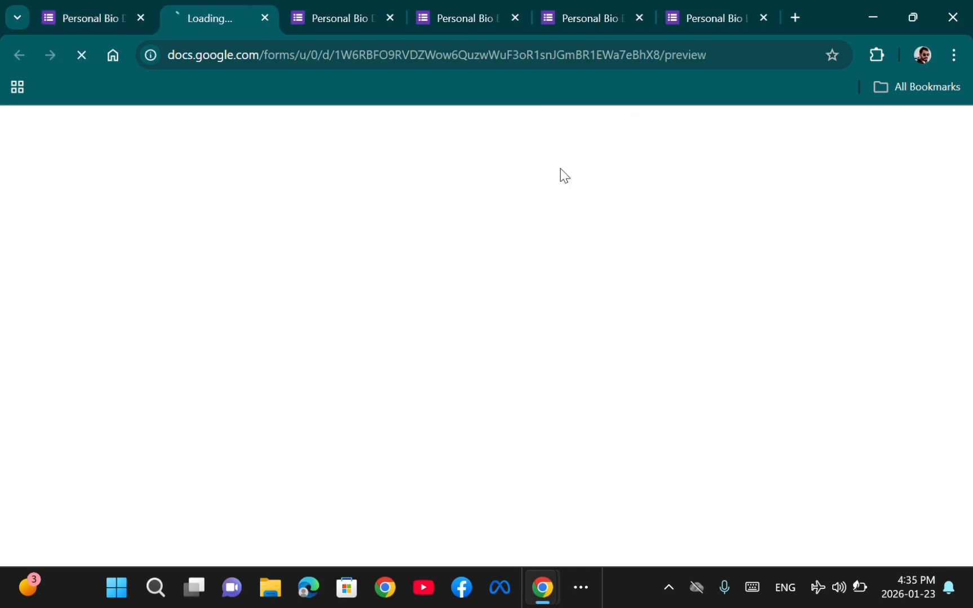
{"action": "scroll", "coordinate": [397, 320], "scroll_direction": "down", "scroll_amount": 10}
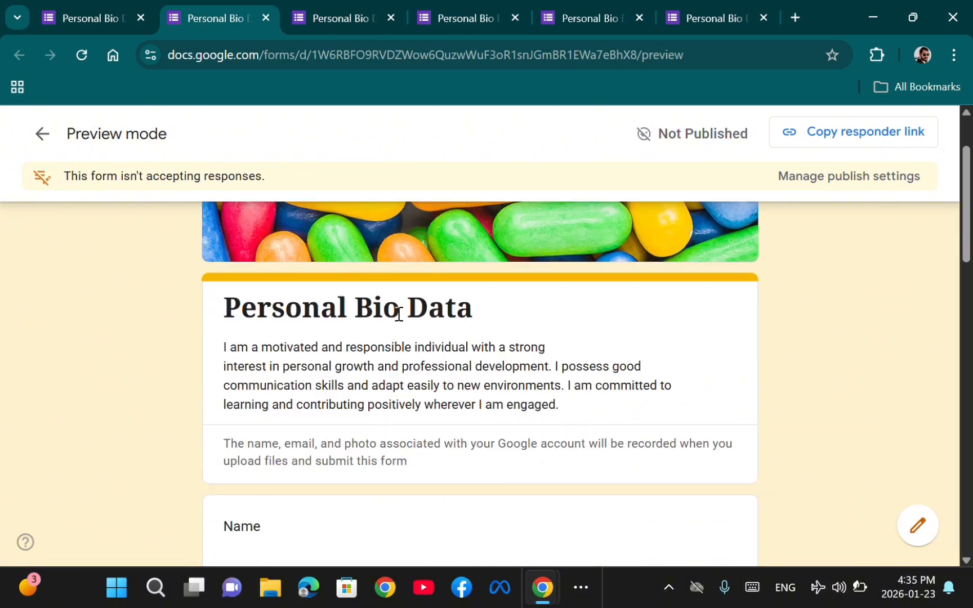
{"action": "scroll", "coordinate": [399, 320], "scroll_direction": "down", "scroll_amount": 9}
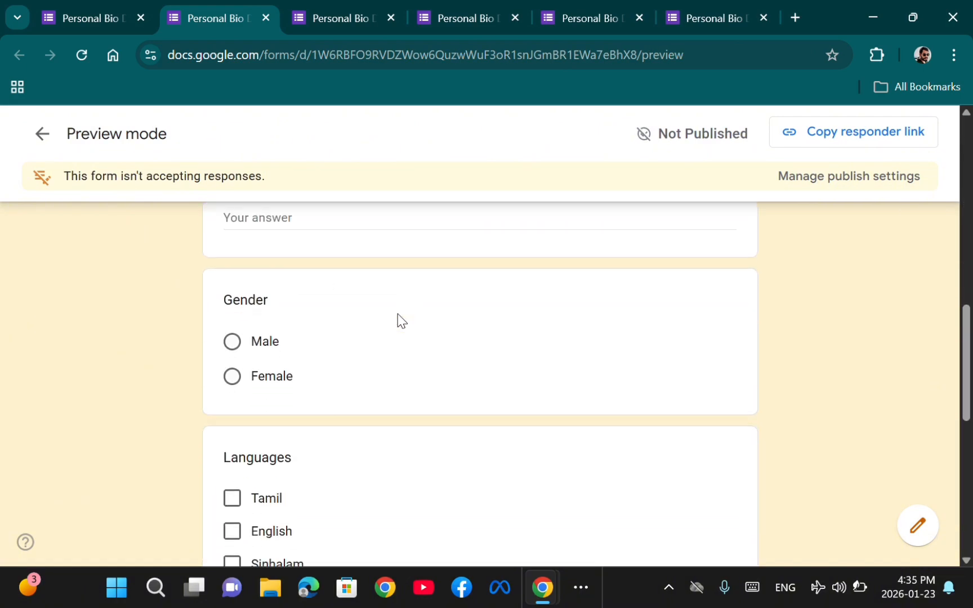
{"action": "scroll", "coordinate": [398, 314], "scroll_direction": "down", "scroll_amount": 1}
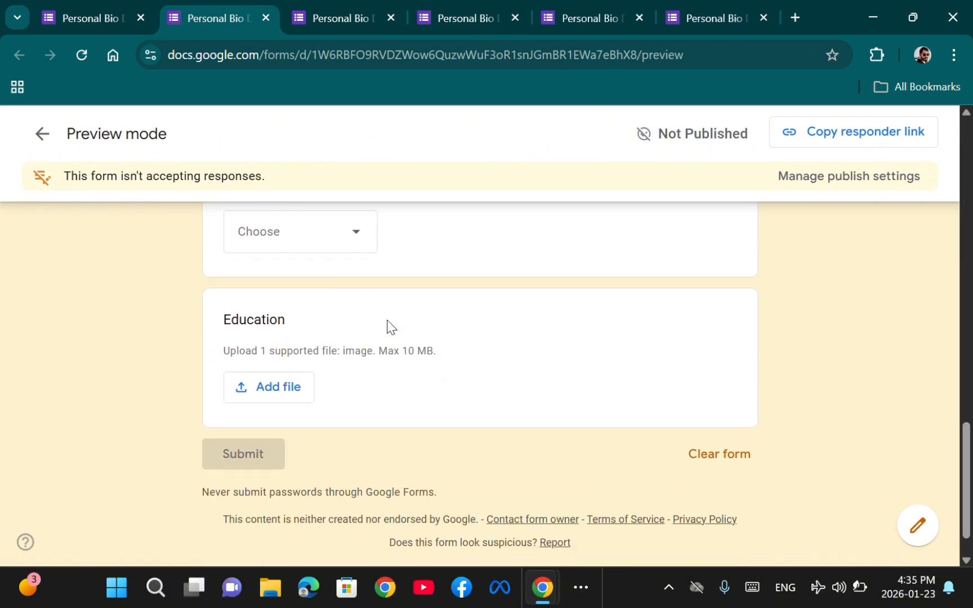
Examine the Education question's file picker, including the Pictures folder and My Drive, and return to the form editor without adding a file.
{"action": "left_click", "coordinate": [254, 394]}
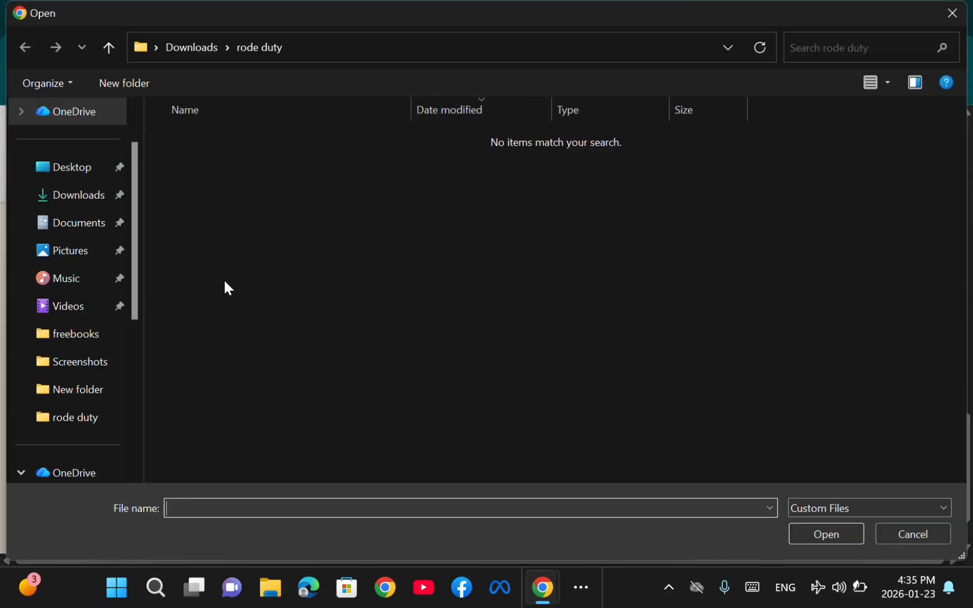
{"action": "left_click", "coordinate": [78, 249]}
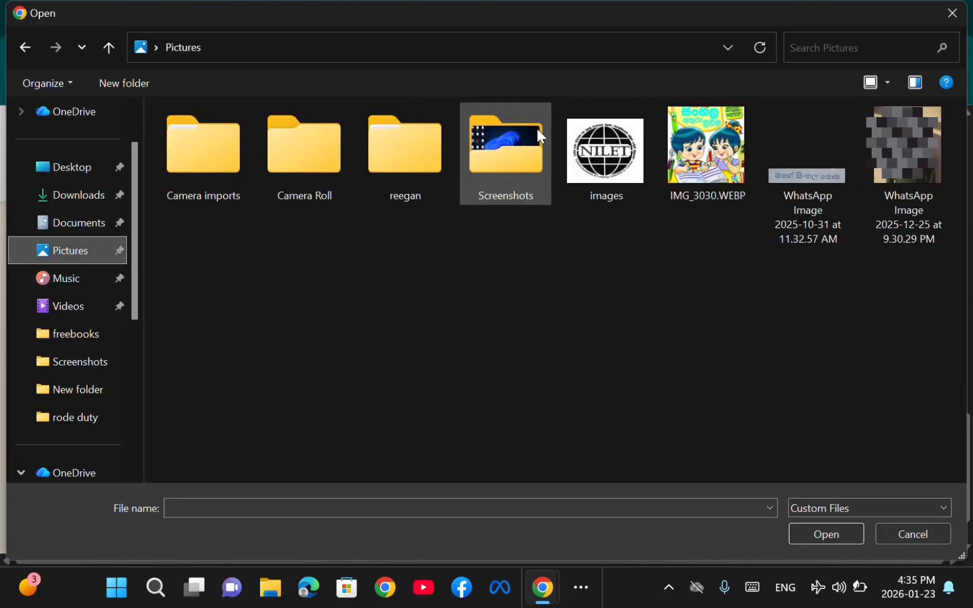
{"action": "left_click", "coordinate": [952, 13]}
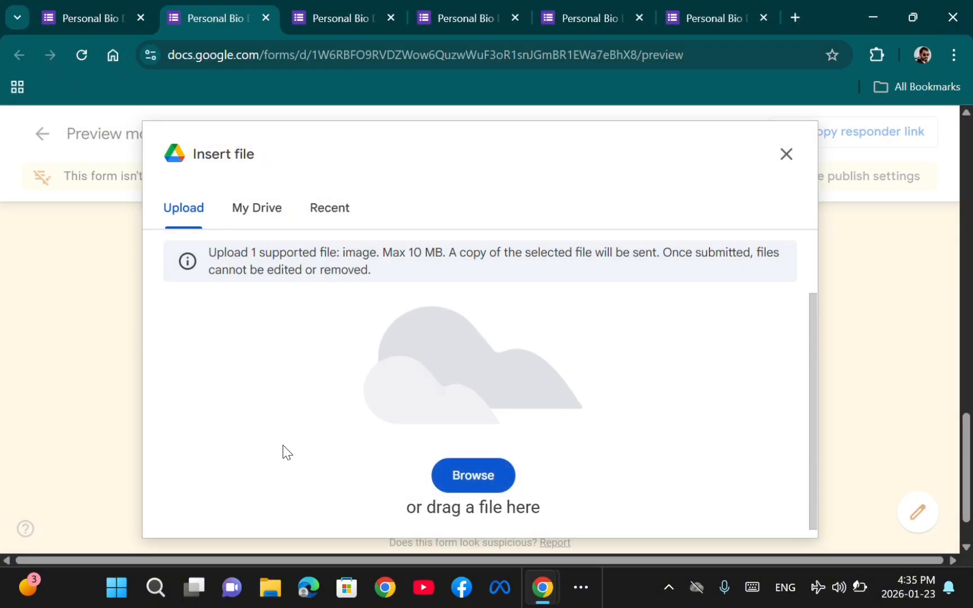
{"action": "left_click", "coordinate": [255, 217]}
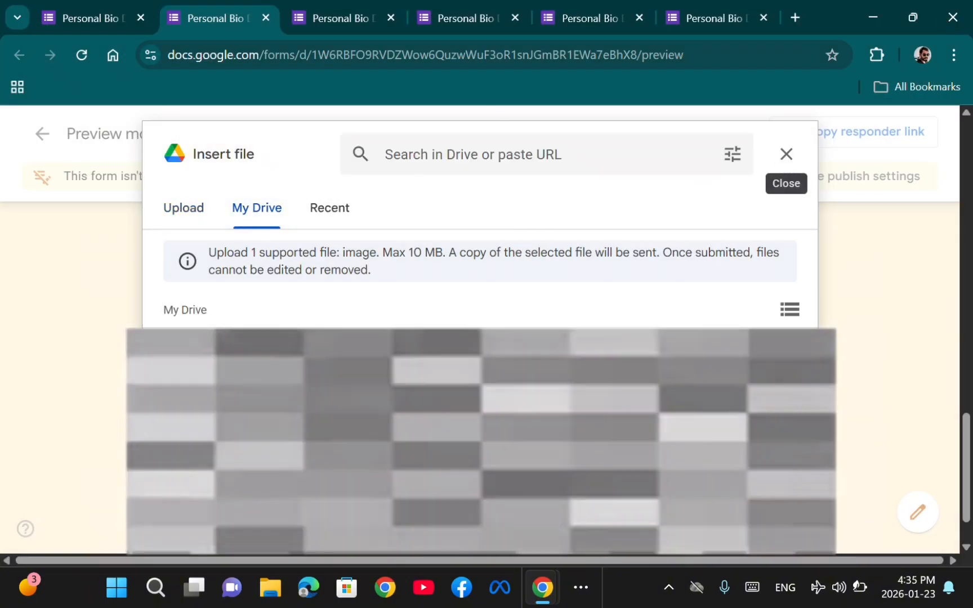
{"action": "left_click", "coordinate": [786, 153]}
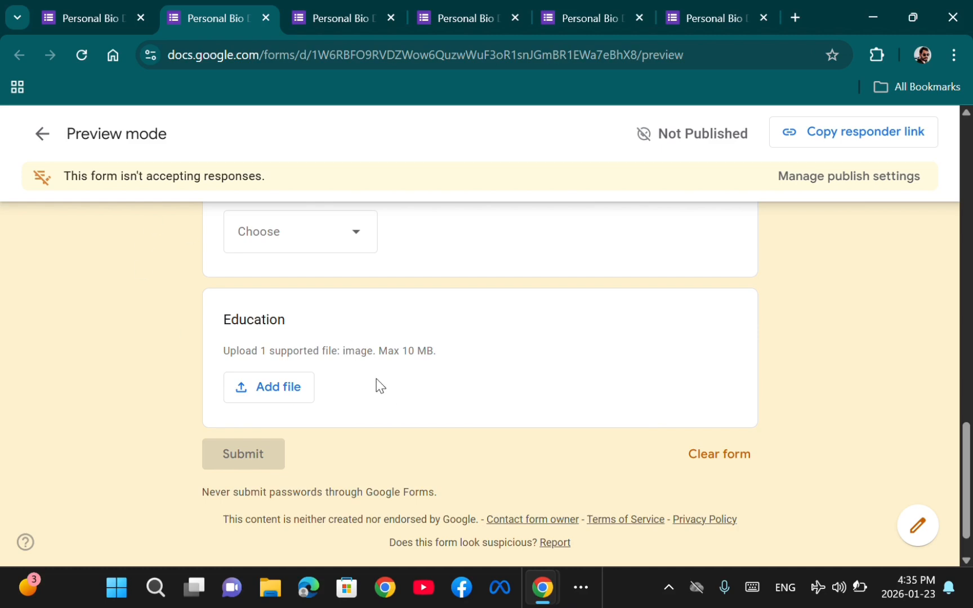
{"action": "left_click", "coordinate": [112, 17]}
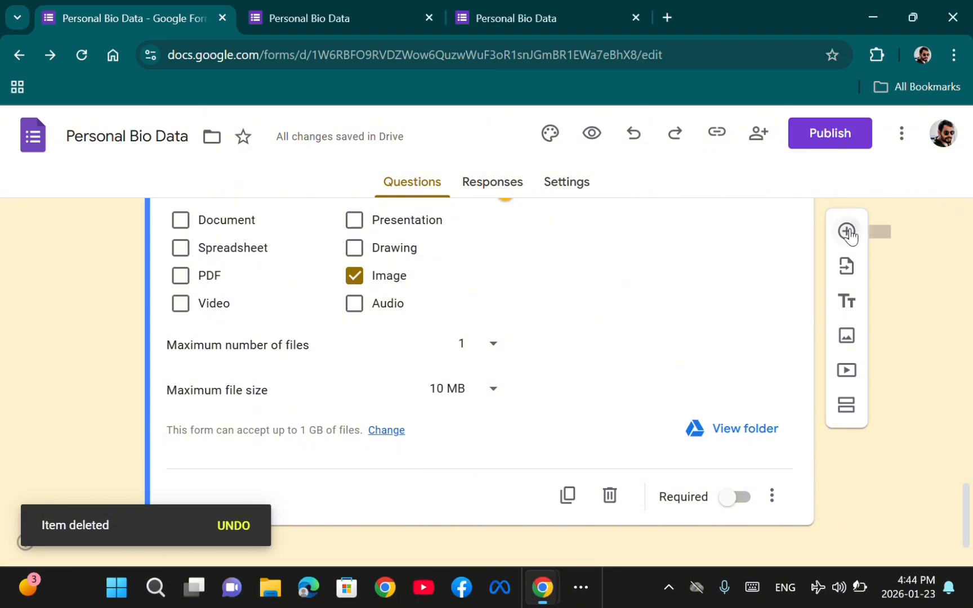
Add a question below Education titled "Rate you skill" and set its type to Rating.
{"action": "left_click", "coordinate": [846, 231]}
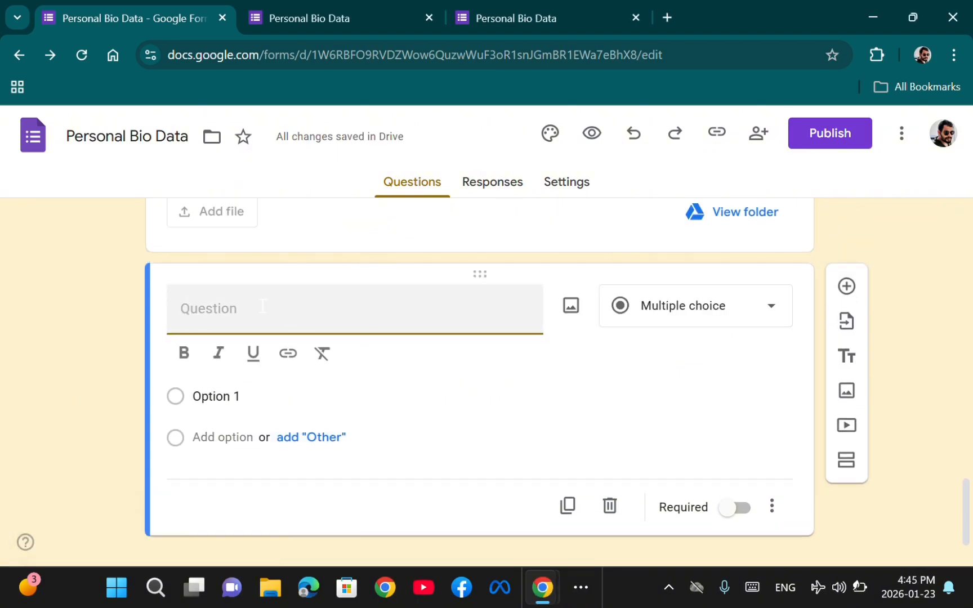
{"action": "type", "text": "Rae"}
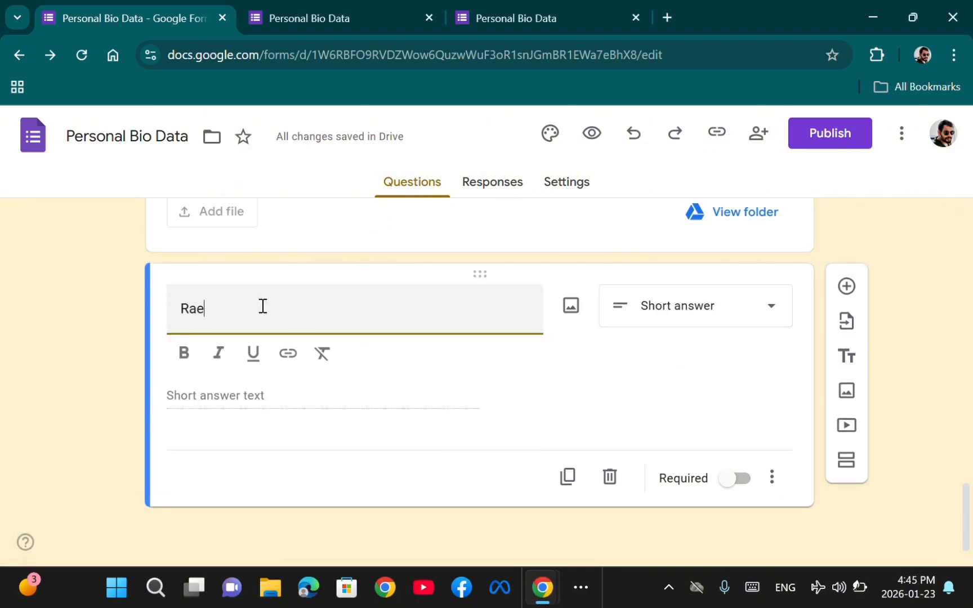
{"action": "key", "text": "BackSpace"}
{"action": "type", "text": "te you "}
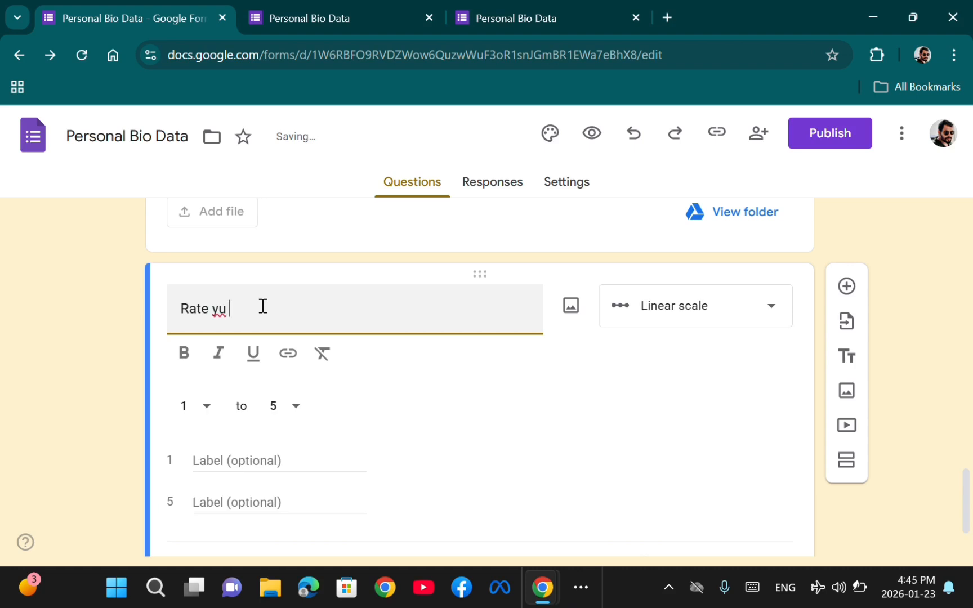
{"action": "type", "text": "skill"}
{"action": "left_click", "coordinate": [755, 311]}
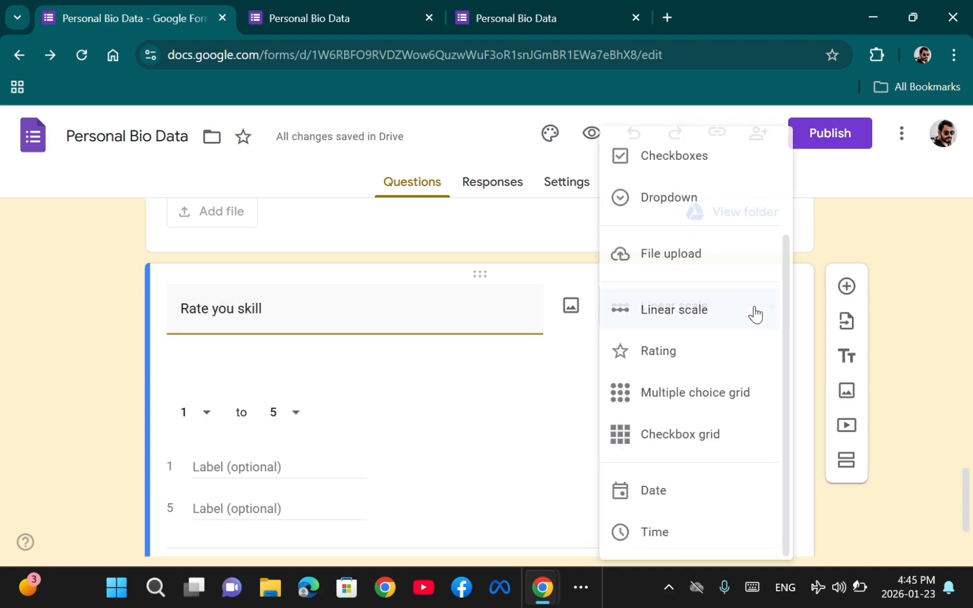
{"action": "left_click", "coordinate": [659, 352]}
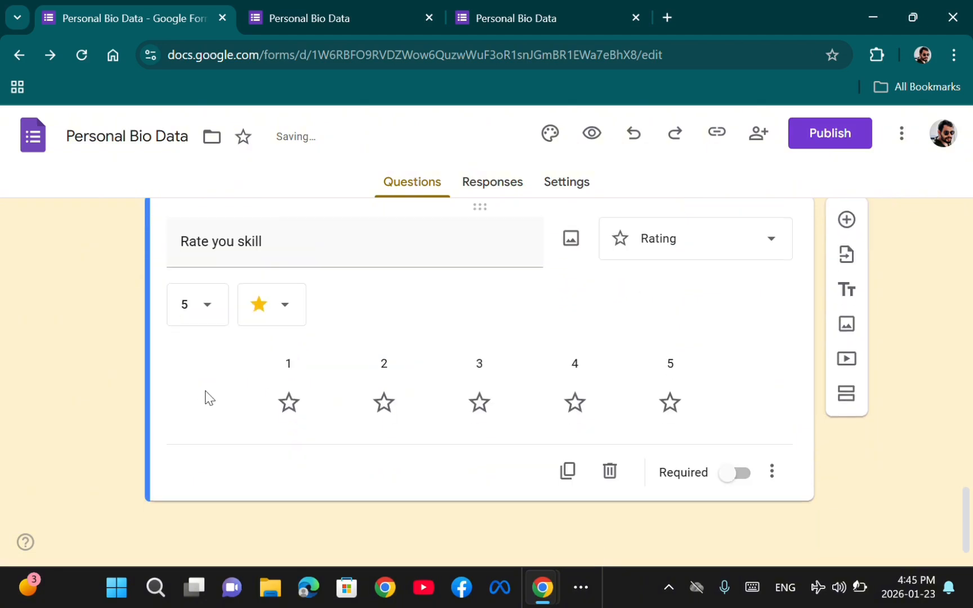
Try a 4-level scale on the "Rate you skill" question and return it to 5 levels.
{"action": "left_click", "coordinate": [190, 325]}
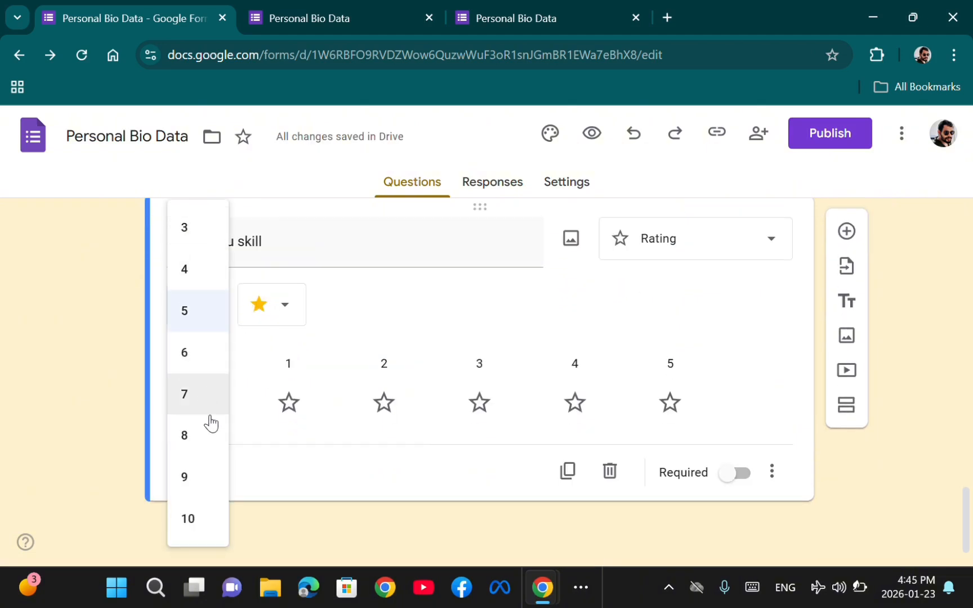
{"action": "left_click", "coordinate": [185, 269]}
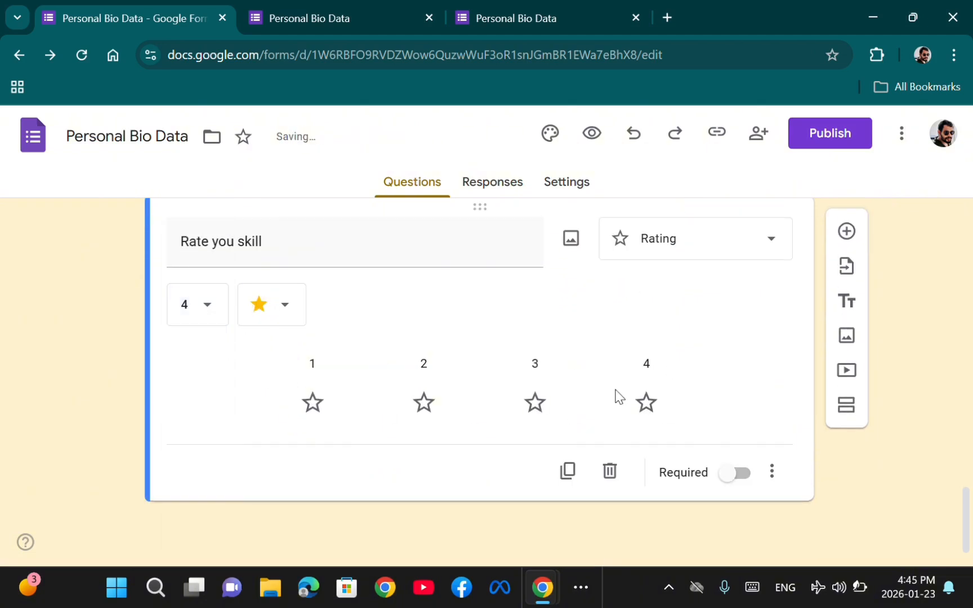
{"action": "left_click", "coordinate": [215, 307]}
{"action": "left_click", "coordinate": [193, 310]}
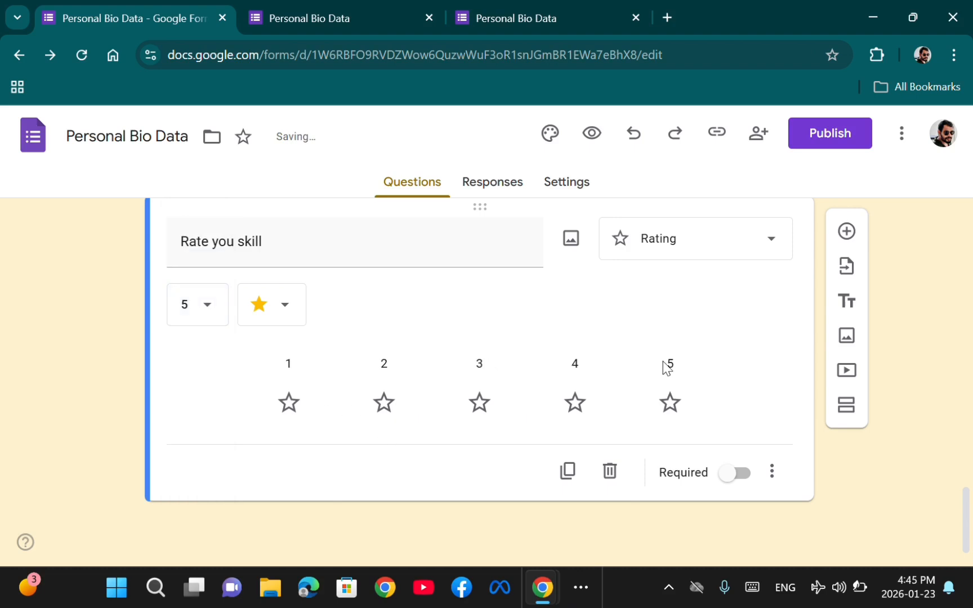
Add a question below the skill rating titled "language level" and set its type to Multiple choice grid.
{"action": "left_click", "coordinate": [847, 231]}
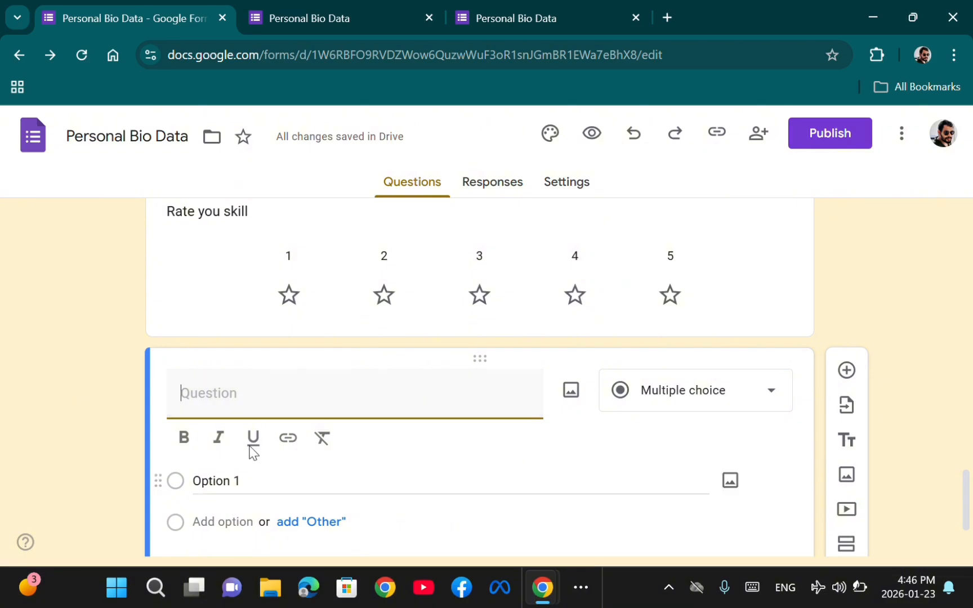
{"action": "left_click", "coordinate": [267, 386]}
{"action": "type", "text": "langu"}
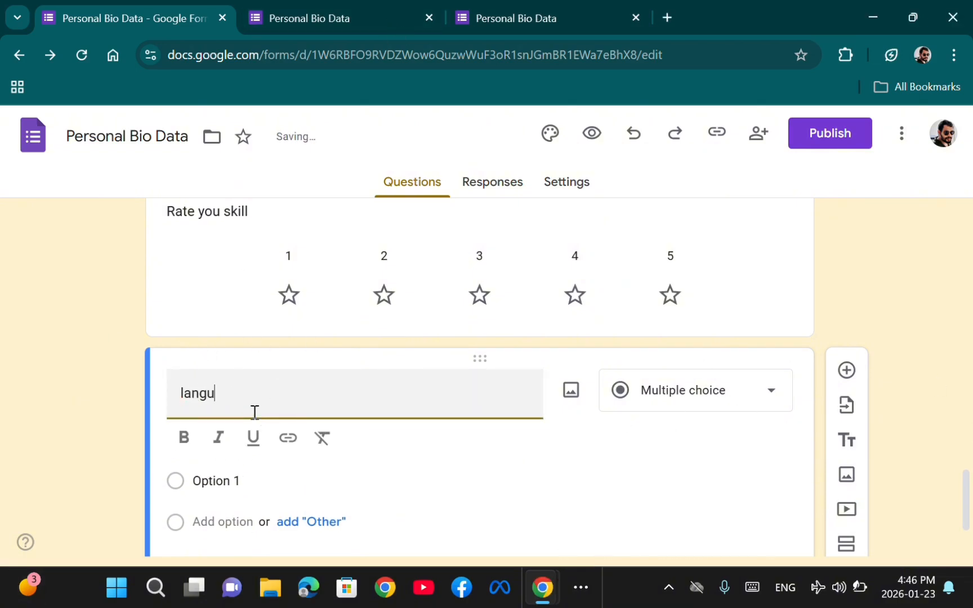
{"action": "type", "text": "age level"}
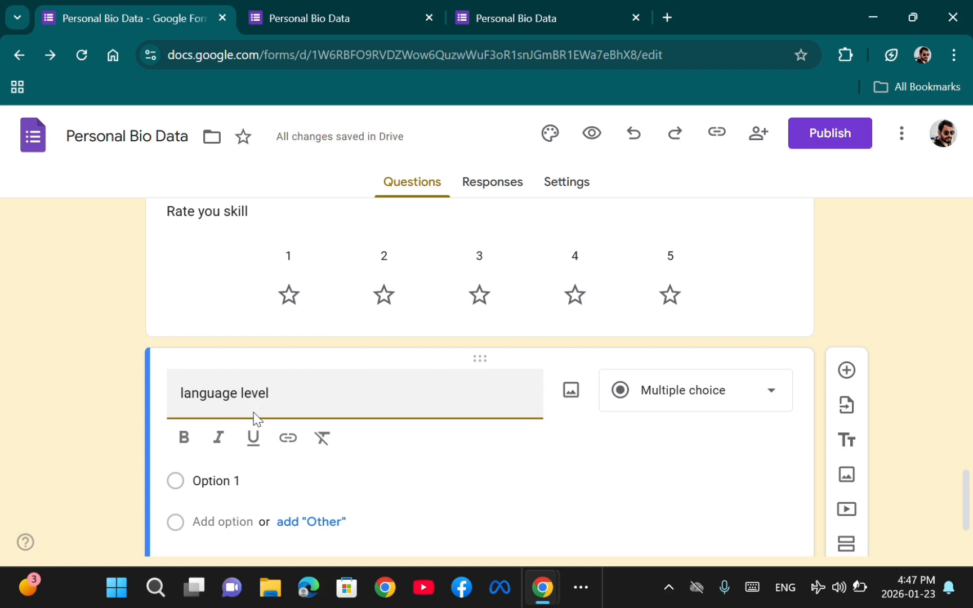
{"action": "left_click", "coordinate": [732, 382]}
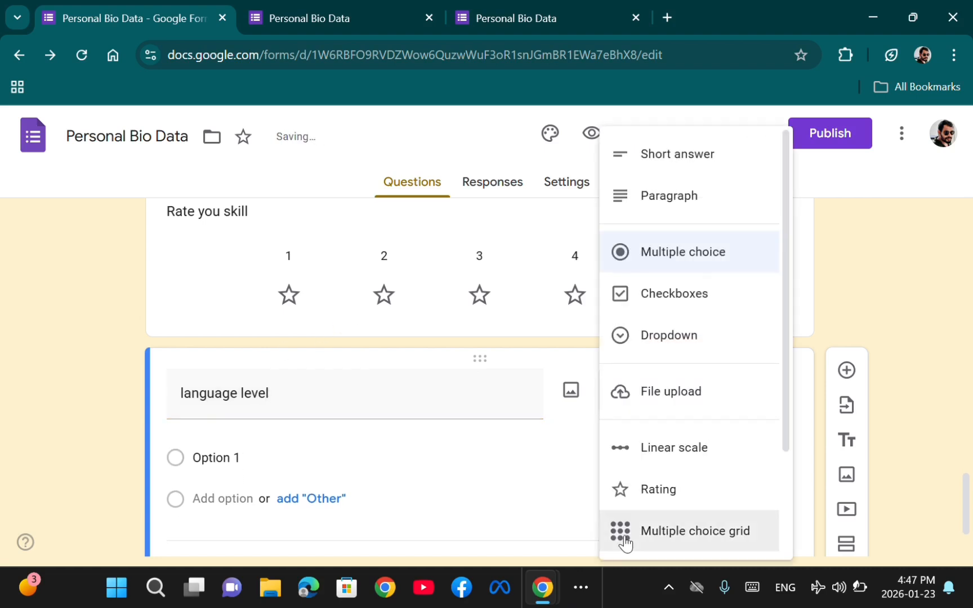
{"action": "left_click", "coordinate": [695, 532]}
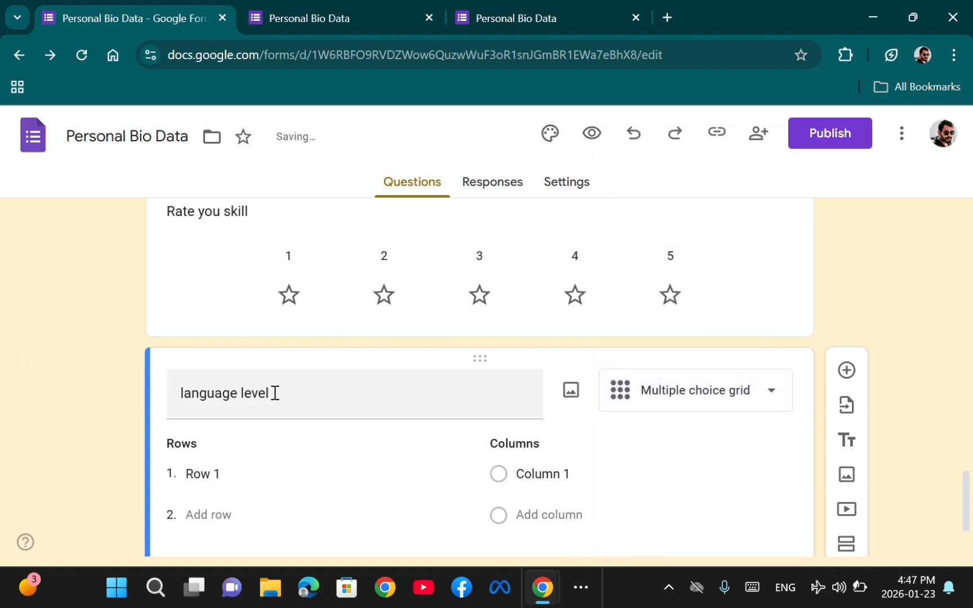
Rename the first row of the "language level" grid as "Tamil".
{"action": "scroll", "coordinate": [806, 395], "scroll_direction": "down", "scroll_amount": 2}
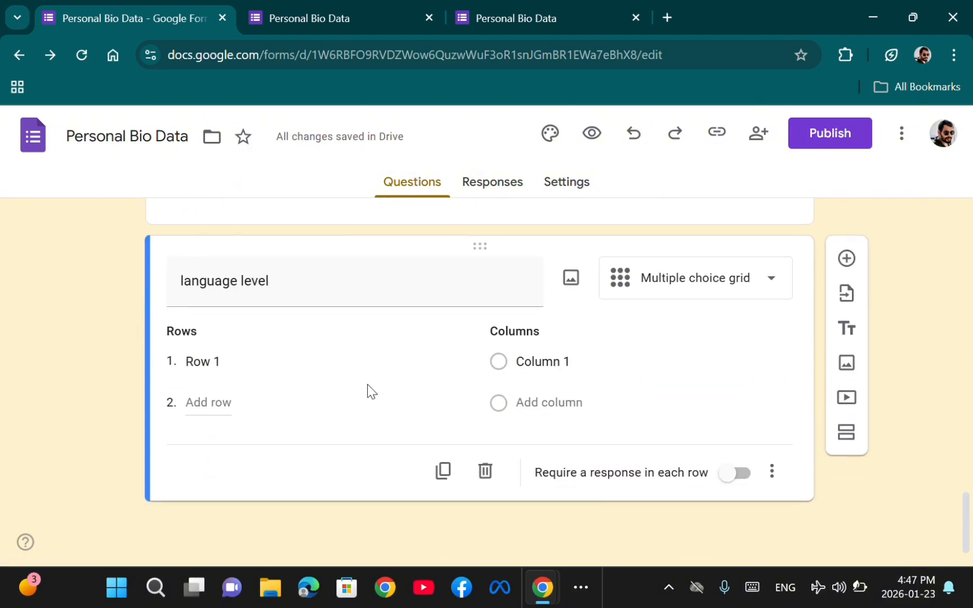
{"action": "left_click", "coordinate": [231, 360]}
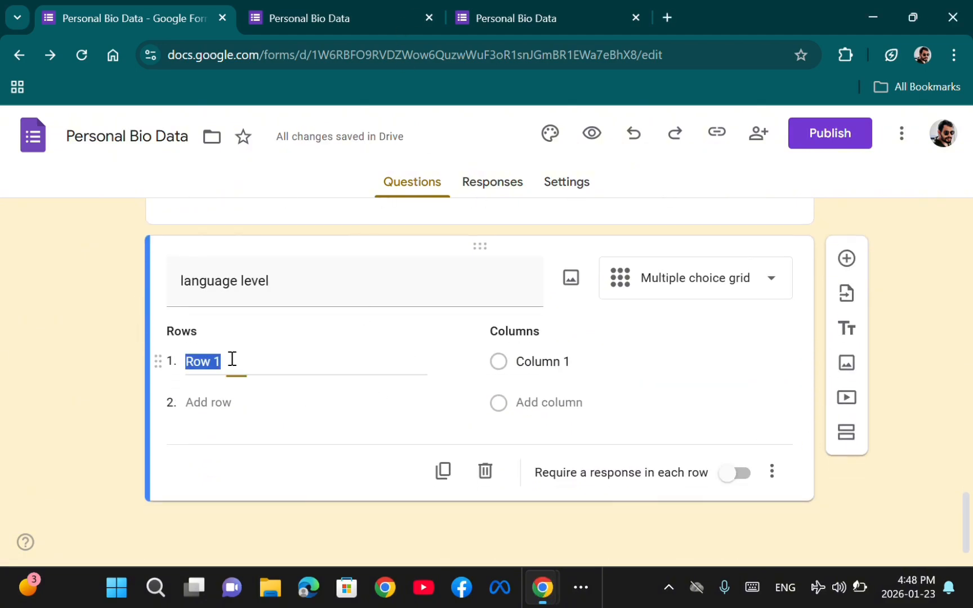
{"action": "key", "text": "BackSpace"}
{"action": "type", "text": "Tamil"}
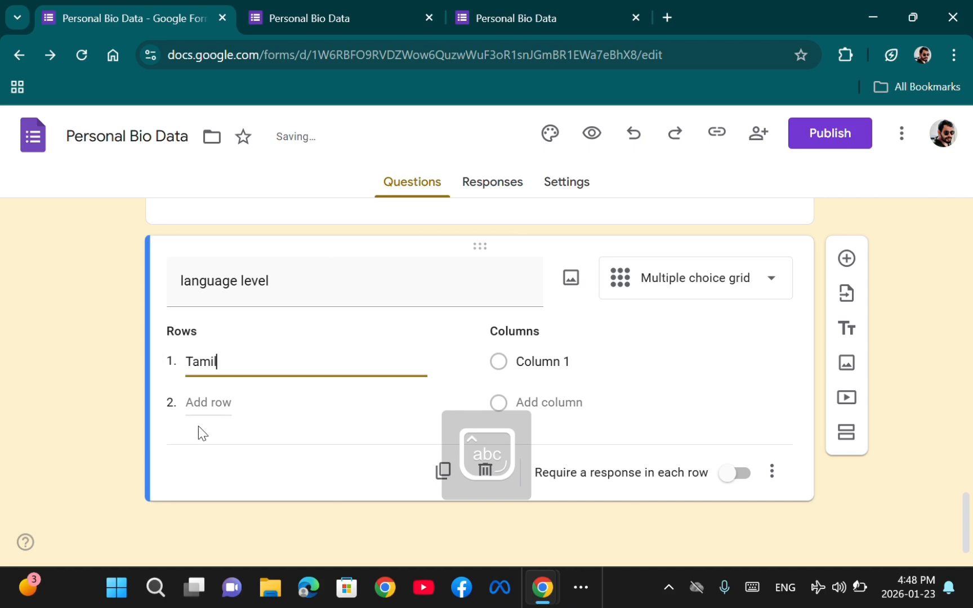
Add an "English" row to the "language level" grid and rename its first column as "Basic".
{"action": "key", "text": "Return"}
{"action": "type", "text": "English"}
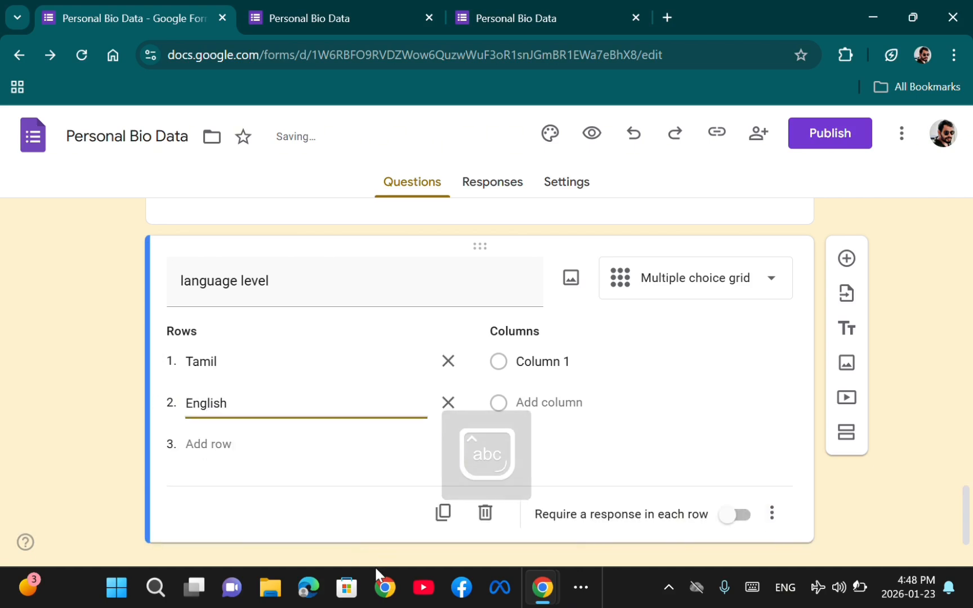
{"action": "left_click", "coordinate": [534, 360]}
{"action": "key", "text": "BackSpace"}
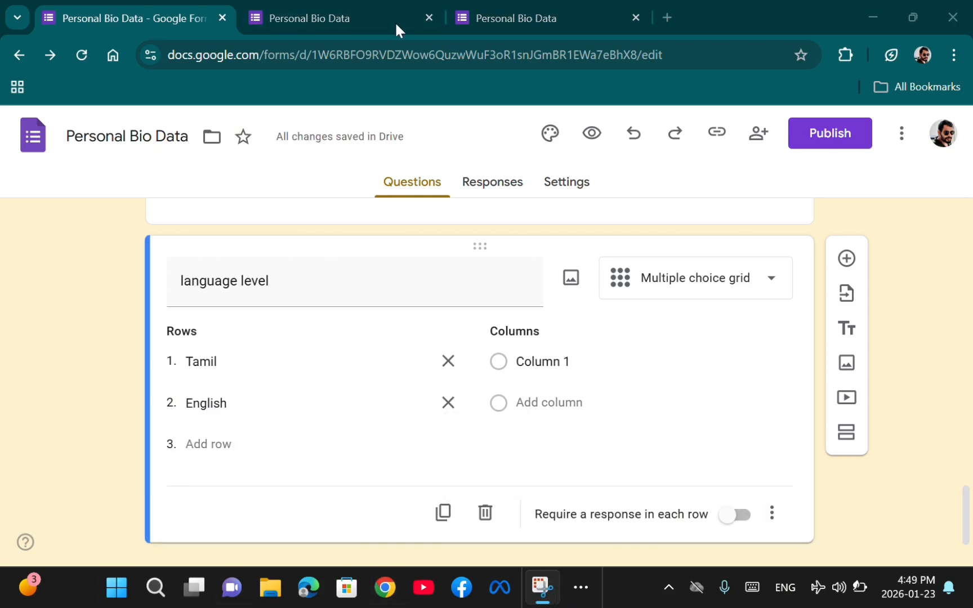
{"action": "left_click", "coordinate": [574, 358]}
{"action": "key", "text": "BackSpace"}
{"action": "type", "text": "Basic"}
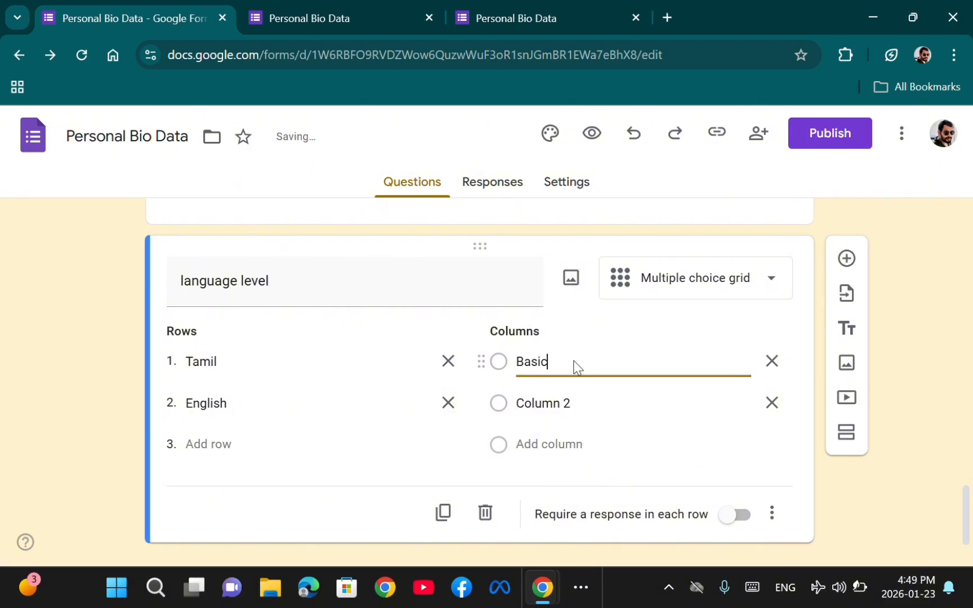
Add two more columns named "mid" and "Hight" to the "language level" grid.
{"action": "left_click", "coordinate": [583, 397]}
{"action": "key", "text": "BackSpace"}
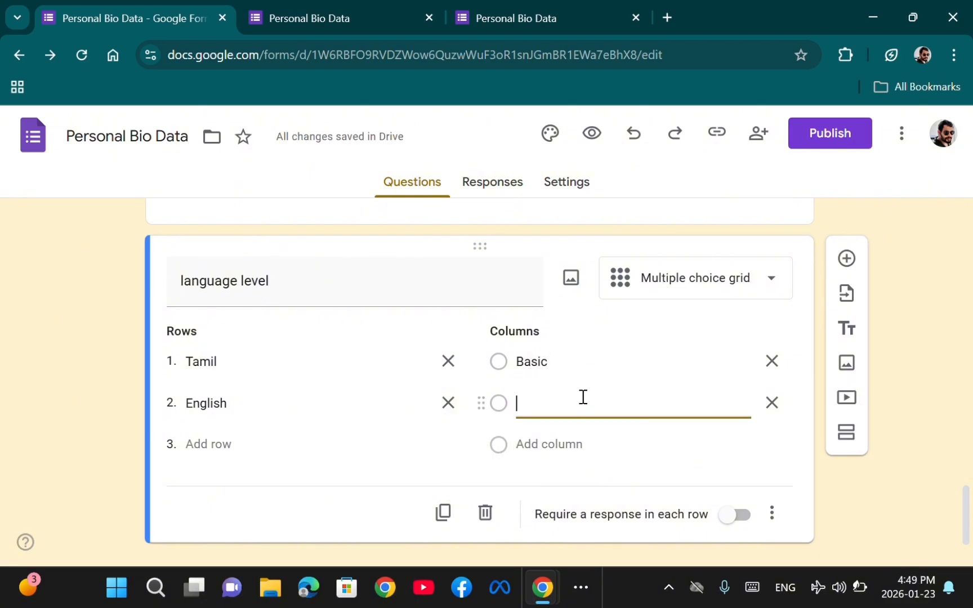
{"action": "type", "text": "mid"}
{"action": "left_click", "coordinate": [667, 443]}
{"action": "type", "text": "h"}
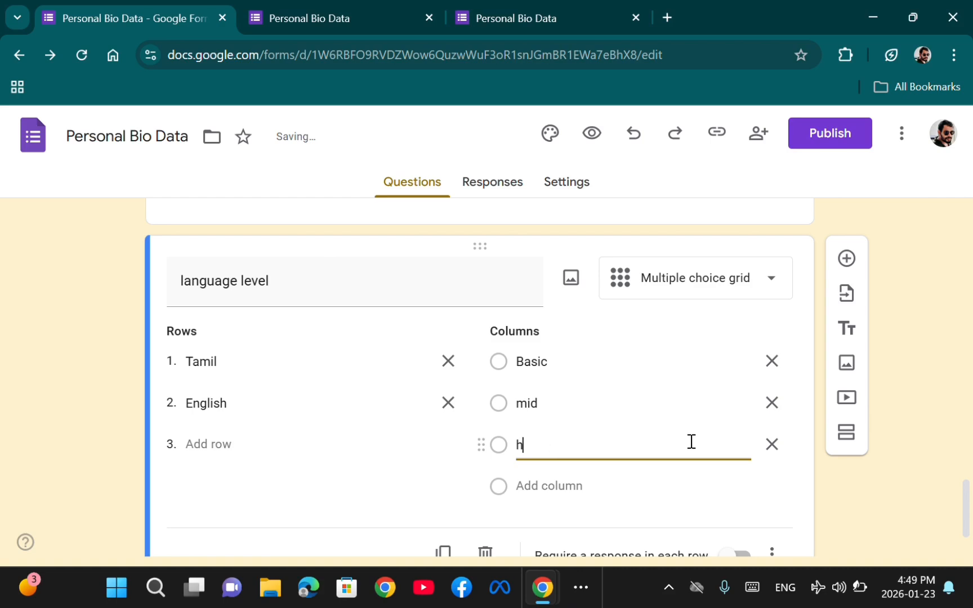
{"action": "key", "text": "BackSpace"}
{"action": "key", "text": "Caps_Lock"}
{"action": "type", "text": "Hight"}
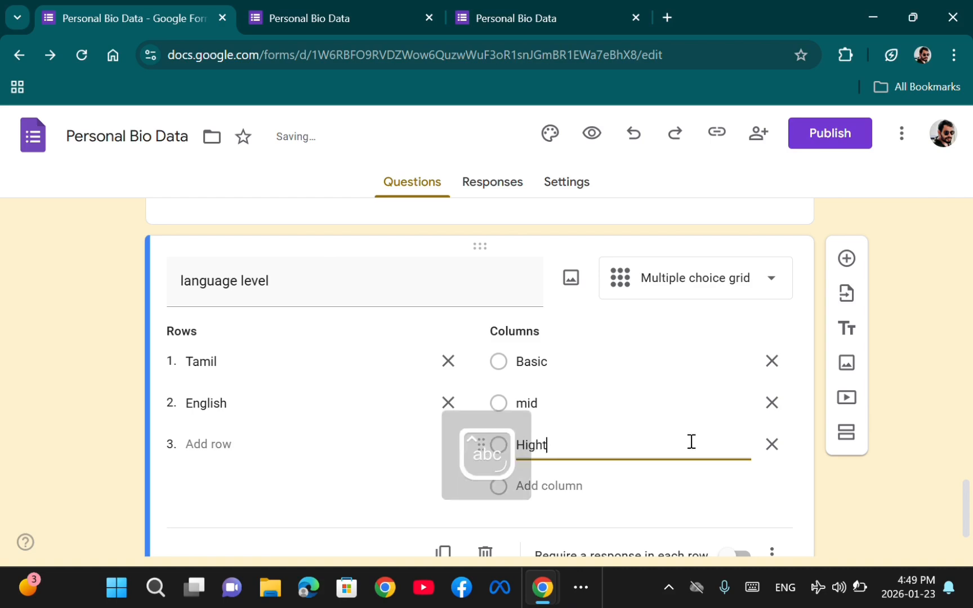
{"action": "left_click", "coordinate": [457, 498]}
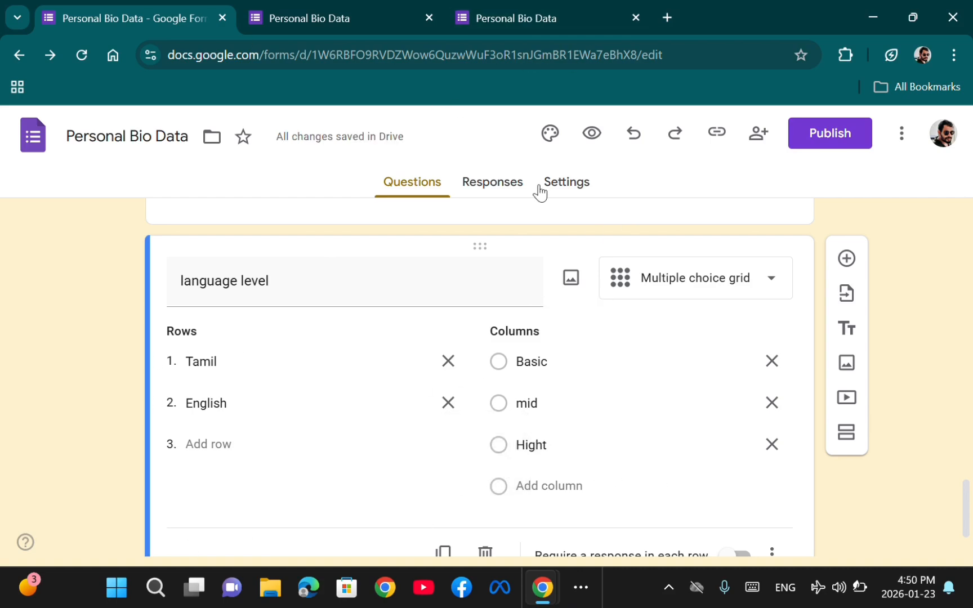
Preview the form and test the "language level" grid by choosing levels for Tamil and English, and return to the editor.
{"action": "left_click", "coordinate": [592, 134]}
{"action": "scroll", "coordinate": [882, 252], "scroll_direction": "down", "scroll_amount": 15}
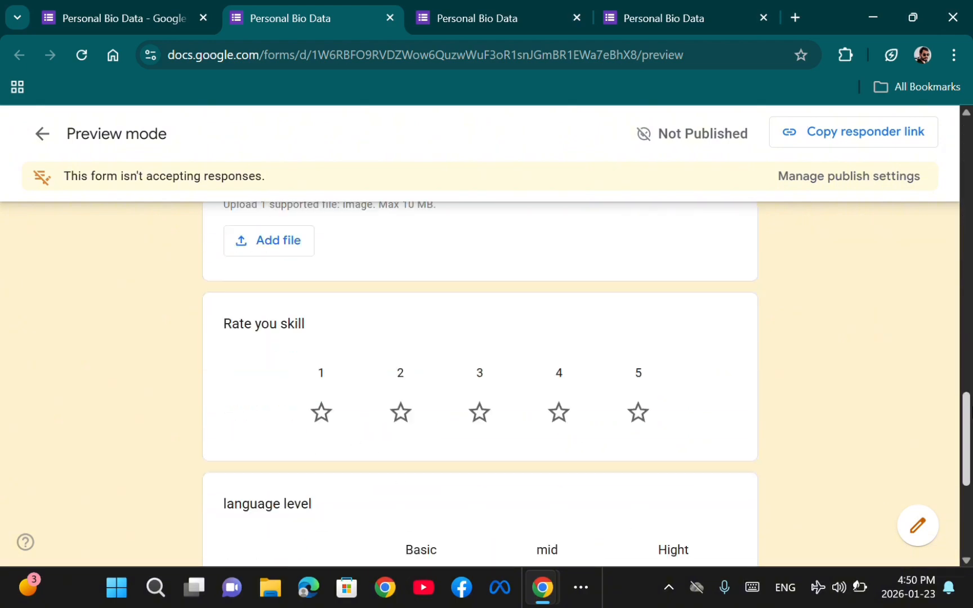
{"action": "scroll", "coordinate": [232, 365], "scroll_direction": "down", "scroll_amount": 4}
{"action": "left_click", "coordinate": [419, 366]}
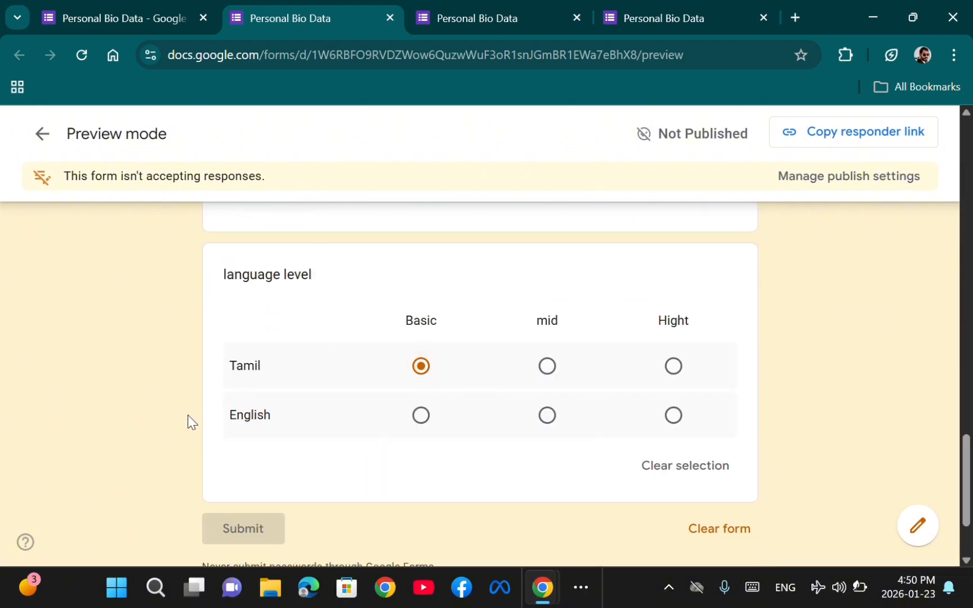
{"action": "left_click", "coordinate": [548, 366]}
{"action": "left_click", "coordinate": [674, 366]}
{"action": "left_click", "coordinate": [422, 415]}
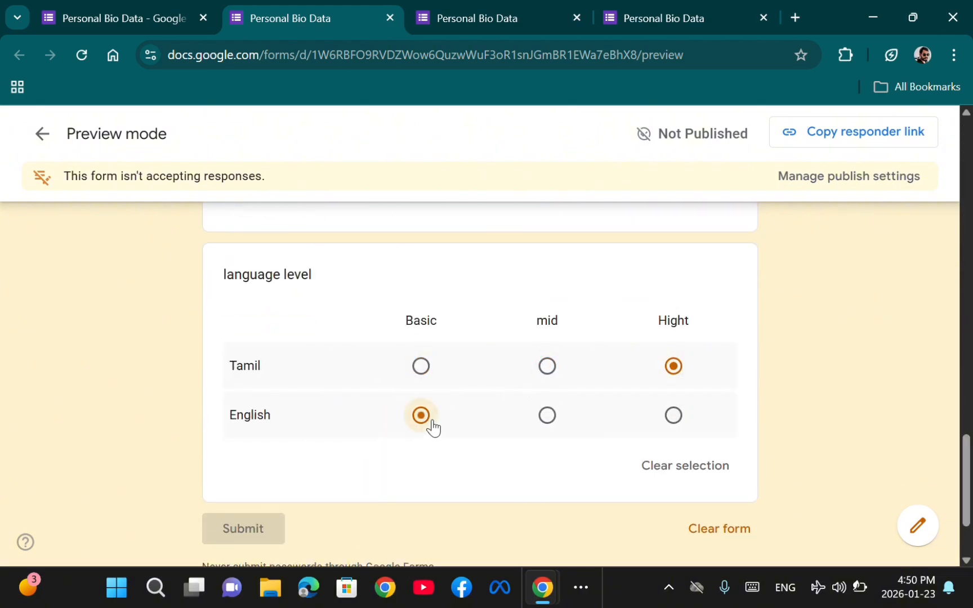
{"action": "left_click", "coordinate": [121, 18]}
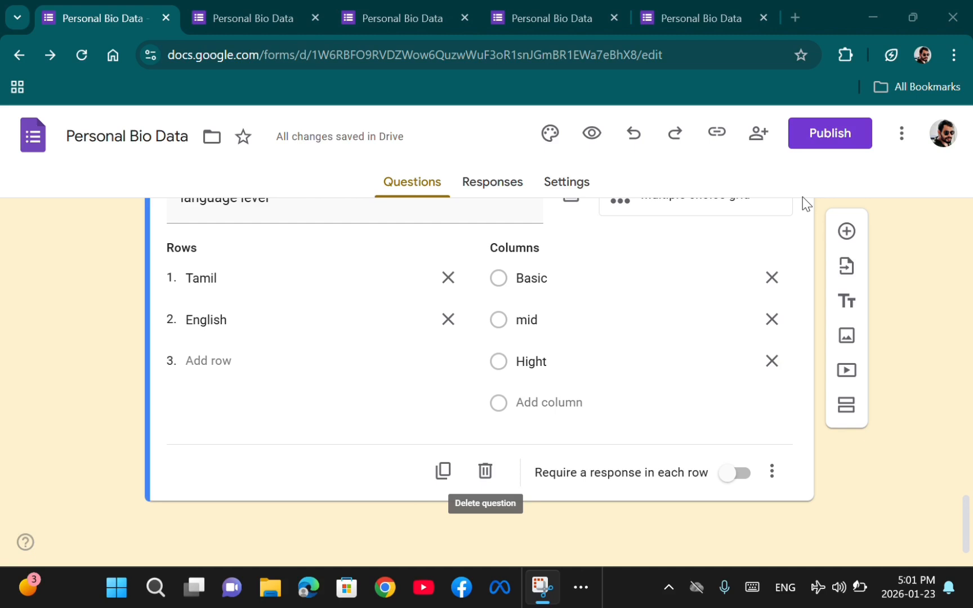
Add a Checkbox grid question titled "games" below the language grid, with rows "running" and "long jump".
{"action": "left_click", "coordinate": [845, 228]}
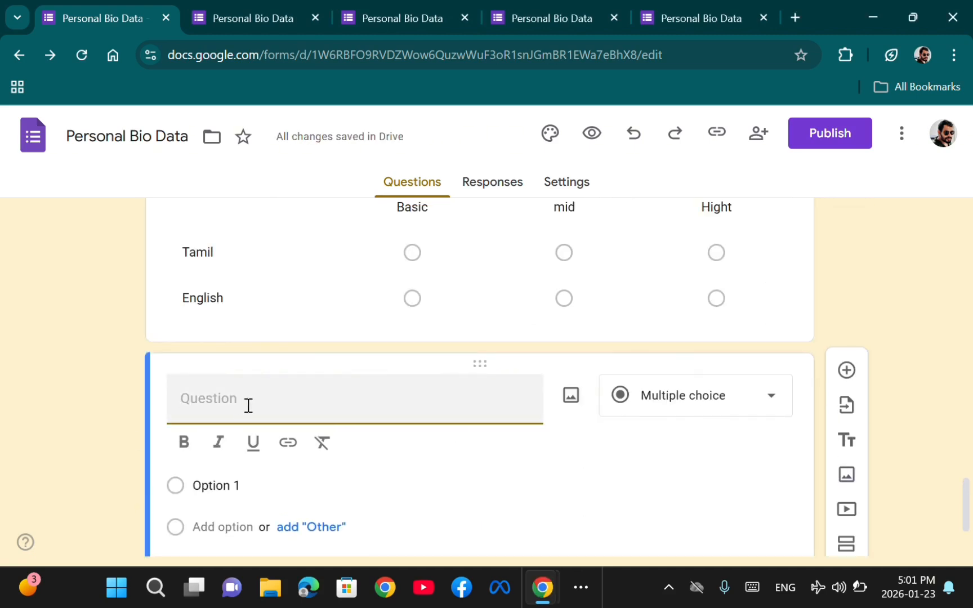
{"action": "type", "text": "games"}
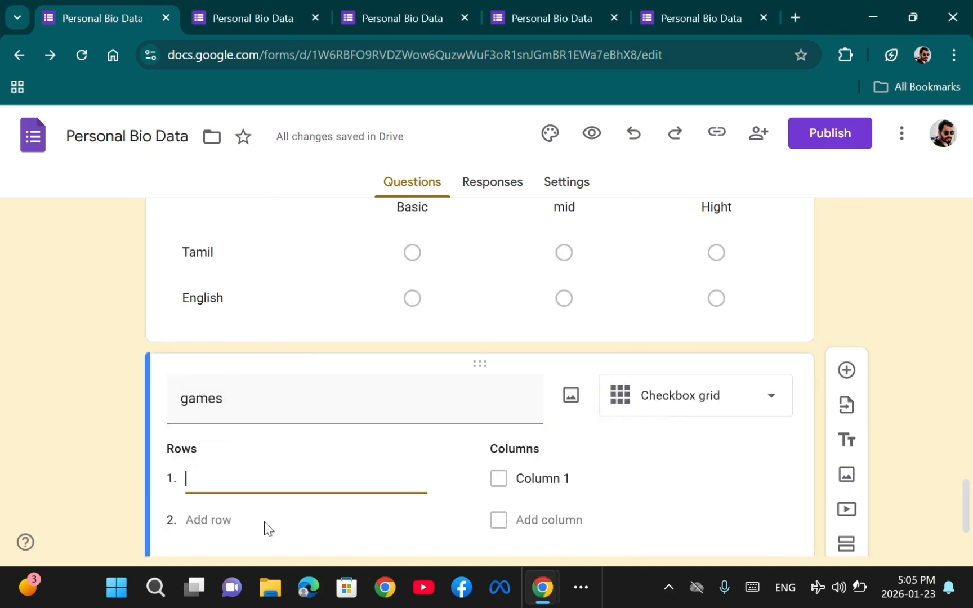
{"action": "type", "text": "running"}
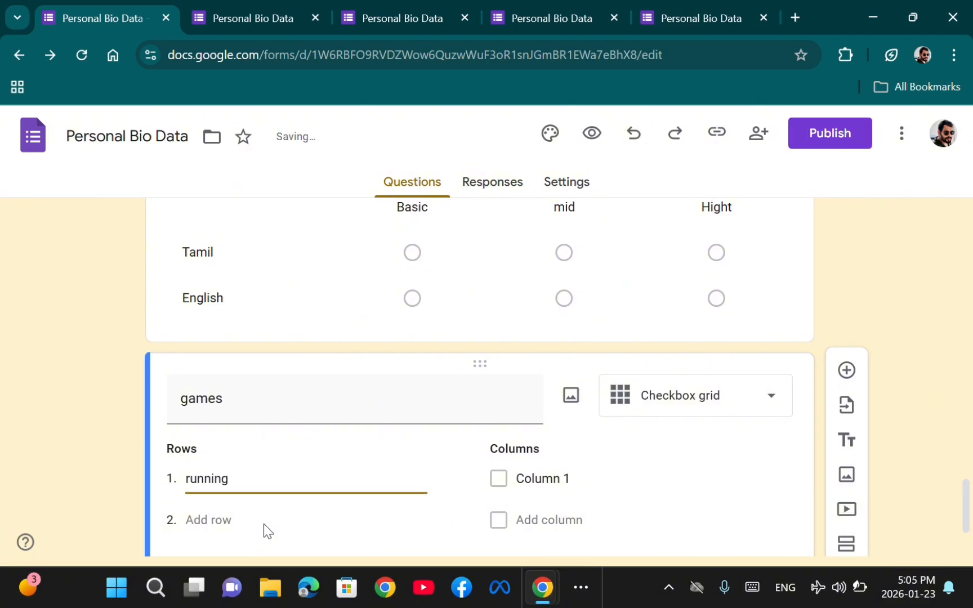
{"action": "left_click", "coordinate": [220, 513]}
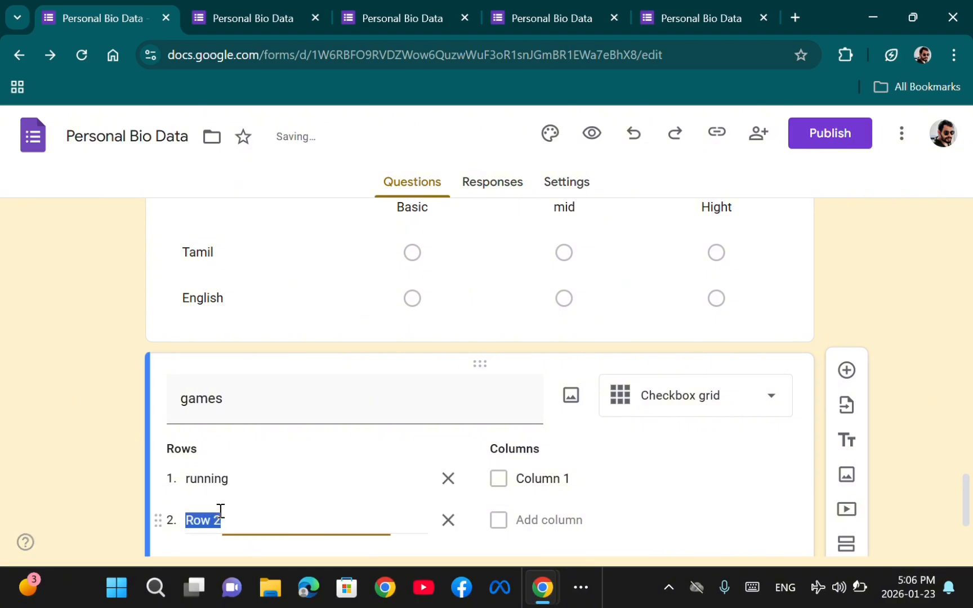
{"action": "type", "text": "long"}
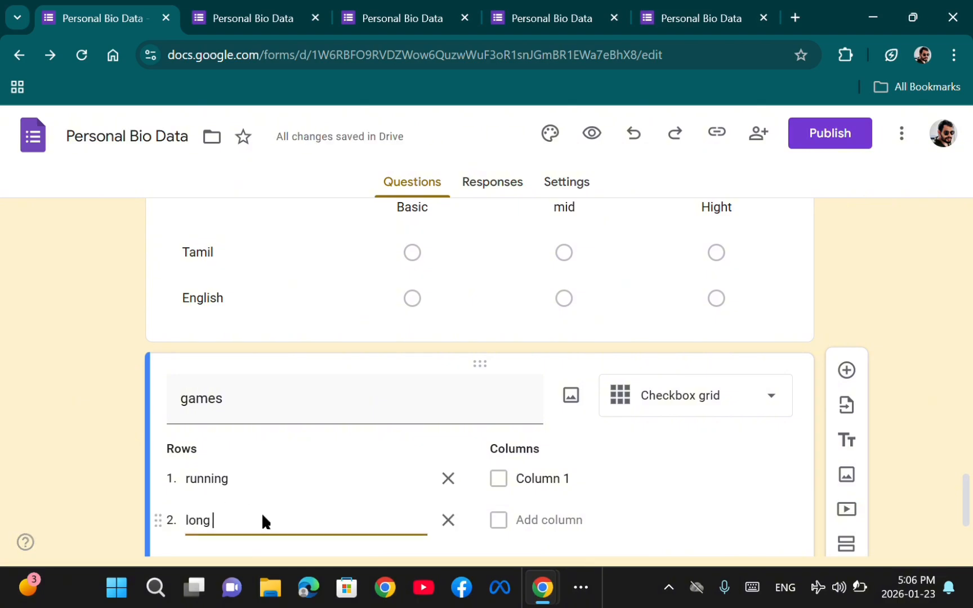
{"action": "type", "text": " jump"}
Set the columns of the "games" grid to "district", "province" and "national".
{"action": "left_click", "coordinate": [582, 473]}
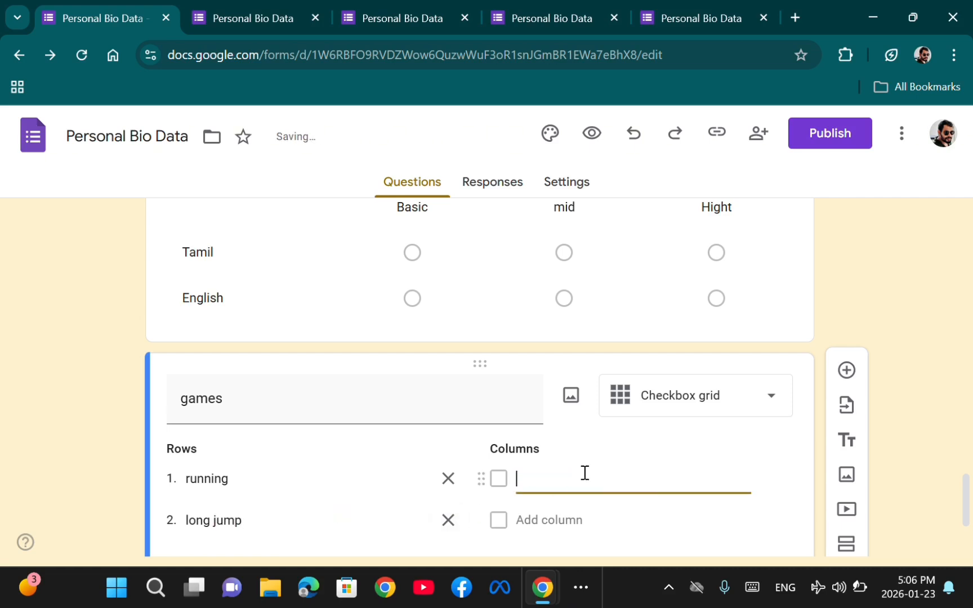
{"action": "type", "text": "district"}
{"action": "left_click", "coordinate": [553, 517]}
{"action": "type", "text": "province"}
{"action": "scroll", "coordinate": [556, 514], "scroll_direction": "down", "scroll_amount": 1}
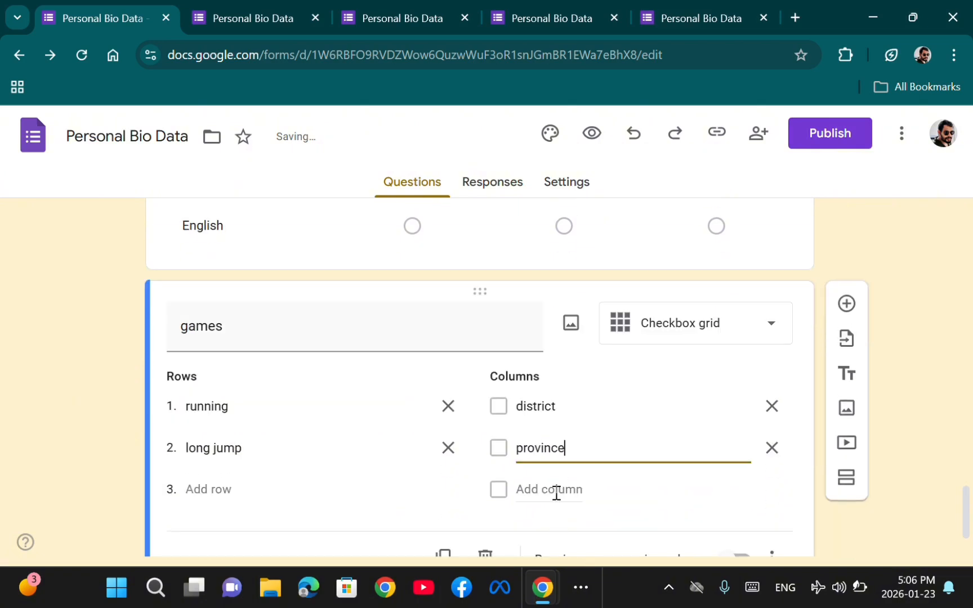
{"action": "left_click", "coordinate": [556, 490]}
{"action": "type", "text": "national"}
{"action": "scroll", "coordinate": [558, 488], "scroll_direction": "down", "scroll_amount": 2}
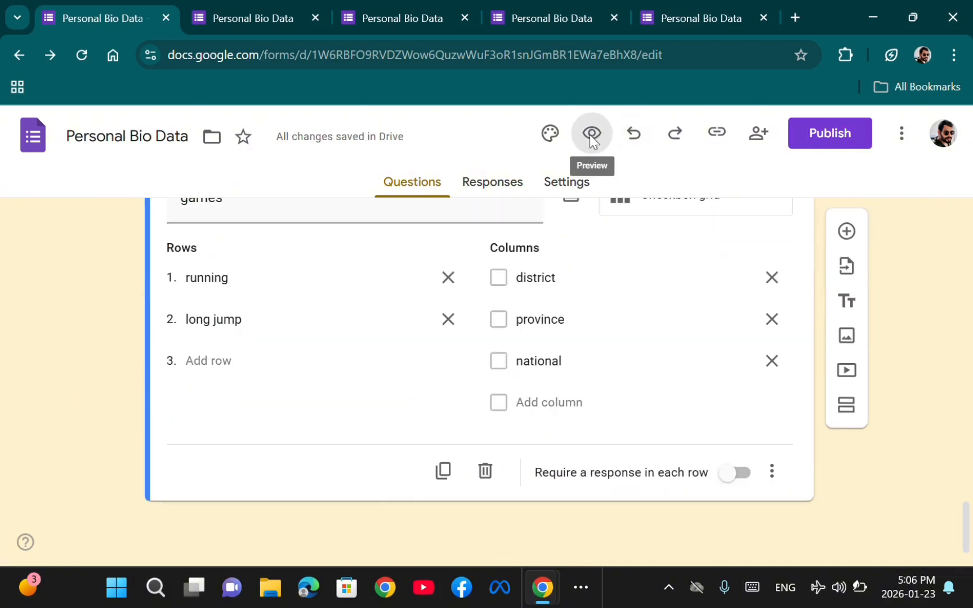
Preview the form and test ticking several boxes per row in the "games" grid, and return to the editor.
{"action": "left_click", "coordinate": [590, 133]}
{"action": "scroll", "coordinate": [480, 366], "scroll_direction": "down", "scroll_amount": 20}
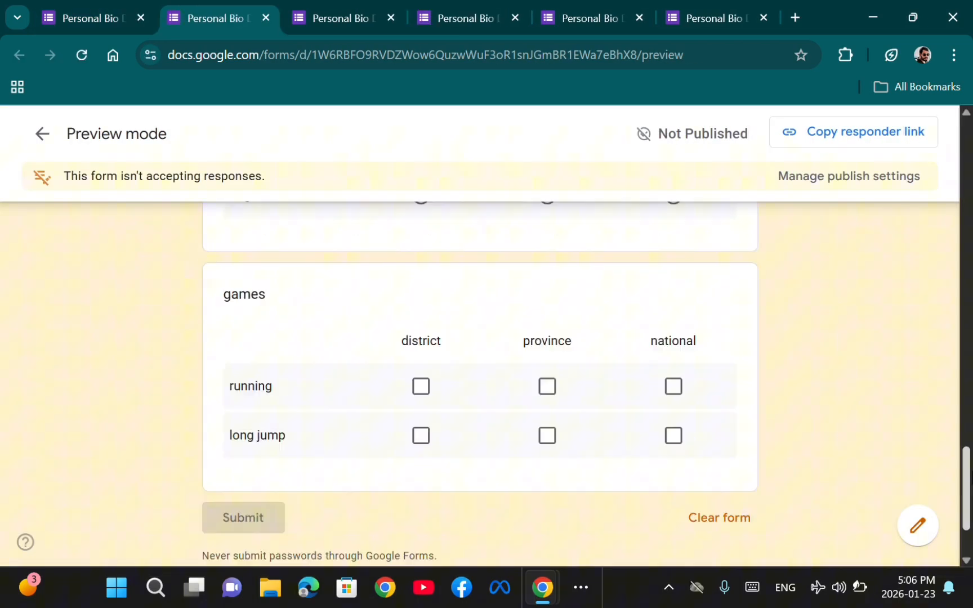
{"action": "left_click", "coordinate": [421, 388]}
{"action": "left_click", "coordinate": [548, 386]}
{"action": "left_click", "coordinate": [673, 387]}
{"action": "left_click", "coordinate": [422, 437]}
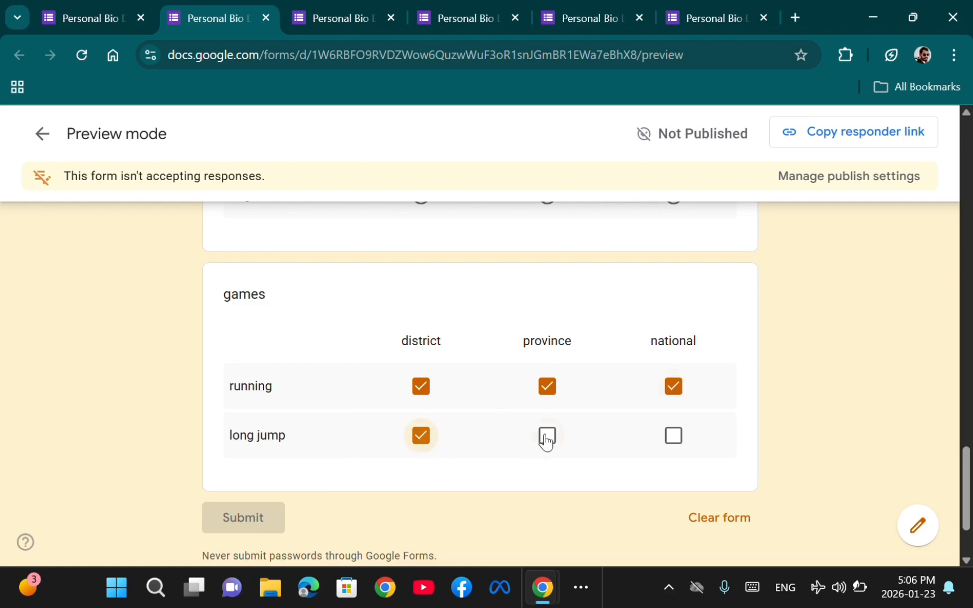
{"action": "left_click", "coordinate": [548, 437]}
{"action": "left_click", "coordinate": [96, 18]}
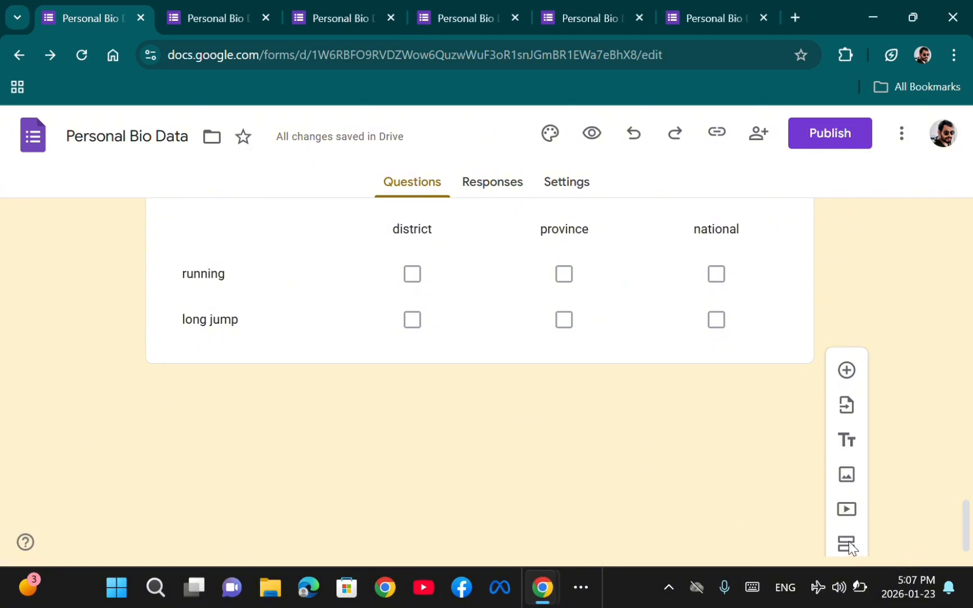
Add a new section after the "games" question and title it "bio data- 2".
{"action": "left_click_drag", "start_coordinate": [860, 358], "coordinate": [837, 215]}
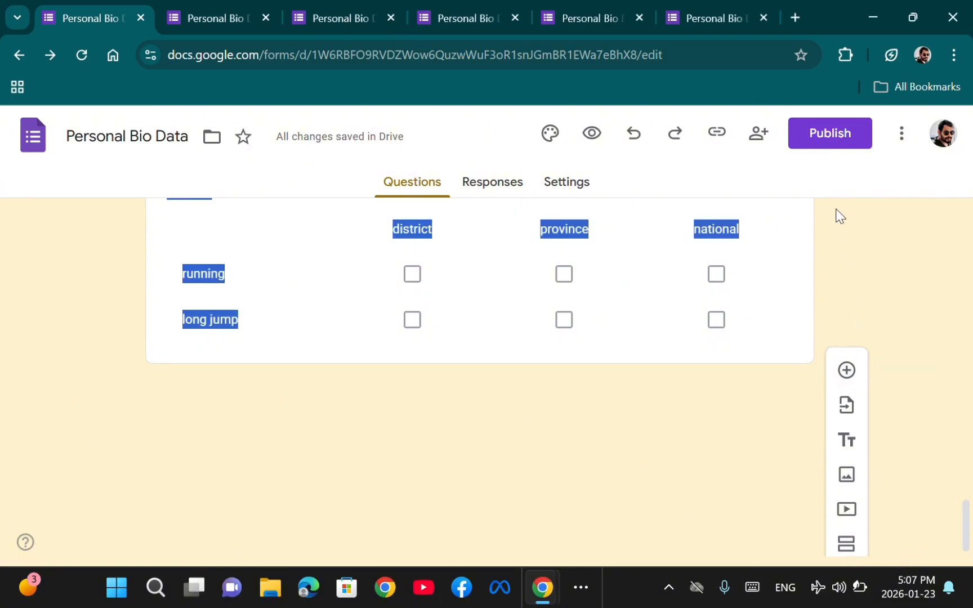
{"action": "left_click", "coordinate": [488, 280]}
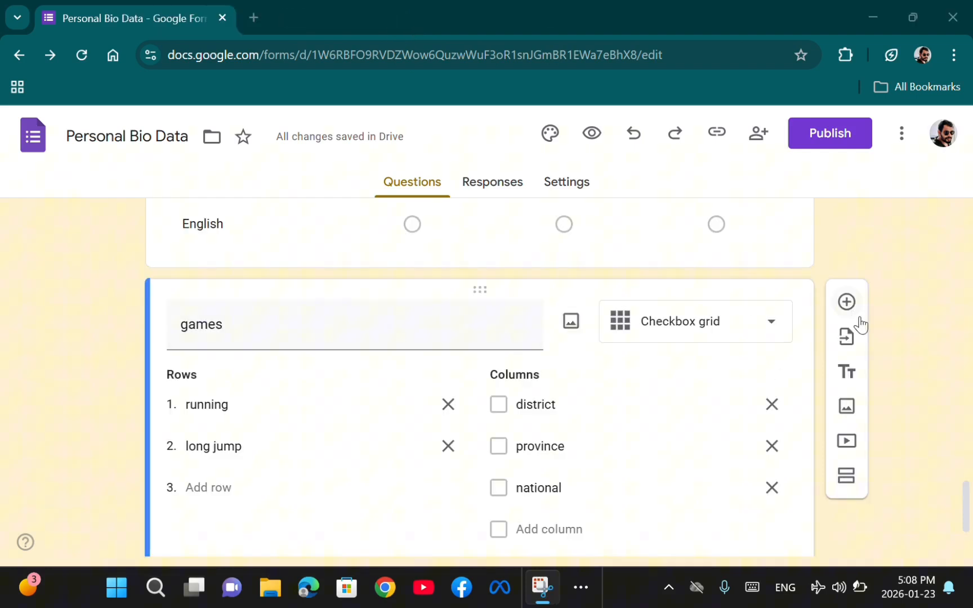
{"action": "left_click", "coordinate": [847, 472]}
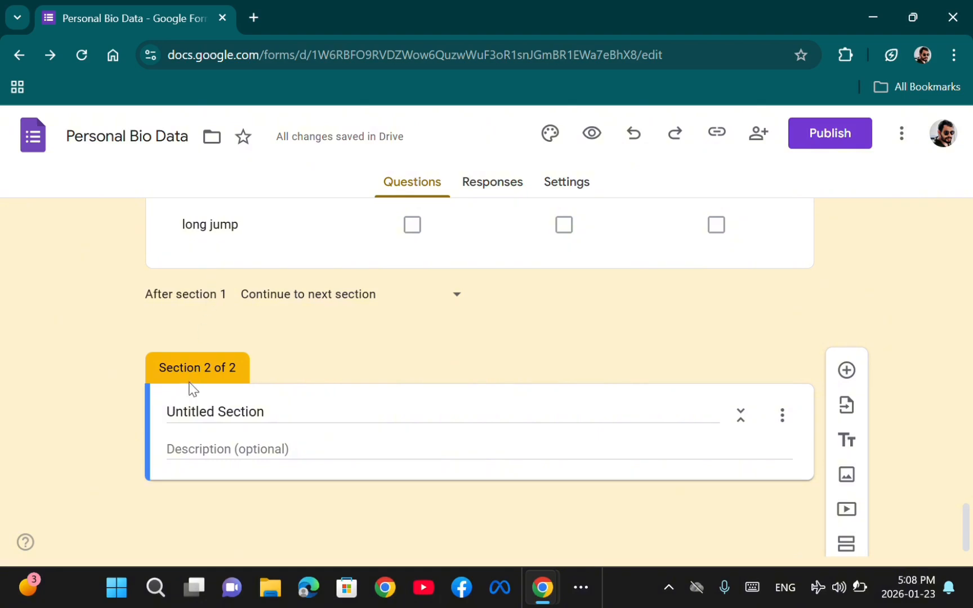
{"action": "left_click", "coordinate": [283, 411]}
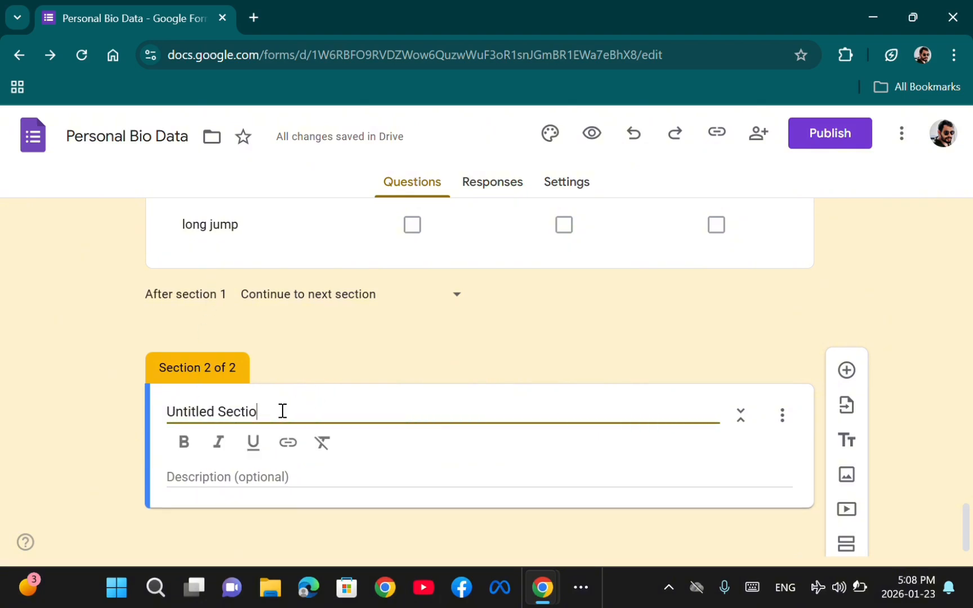
{"action": "key", "text": "BackSpace"}
{"action": "key", "text": "BackSpace"}
{"action": "key", "text": "BackSpace"}
{"action": "key", "text": "BackSpace"}
{"action": "key", "text": "BackSpace"}
{"action": "key", "text": "BackSpace"}
{"action": "key", "text": "BackSpace"}
{"action": "key", "text": "BackSpace"}
{"action": "key", "text": "BackSpace"}
{"action": "key", "text": "BackSpace"}
{"action": "key", "text": "BackSpace"}
{"action": "key", "text": "BackSpace"}
{"action": "key", "text": "BackSpace"}
{"action": "key", "text": "BackSpace"}
{"action": "key", "text": "BackSpace"}
{"action": "type", "text": "bio data- 2"}
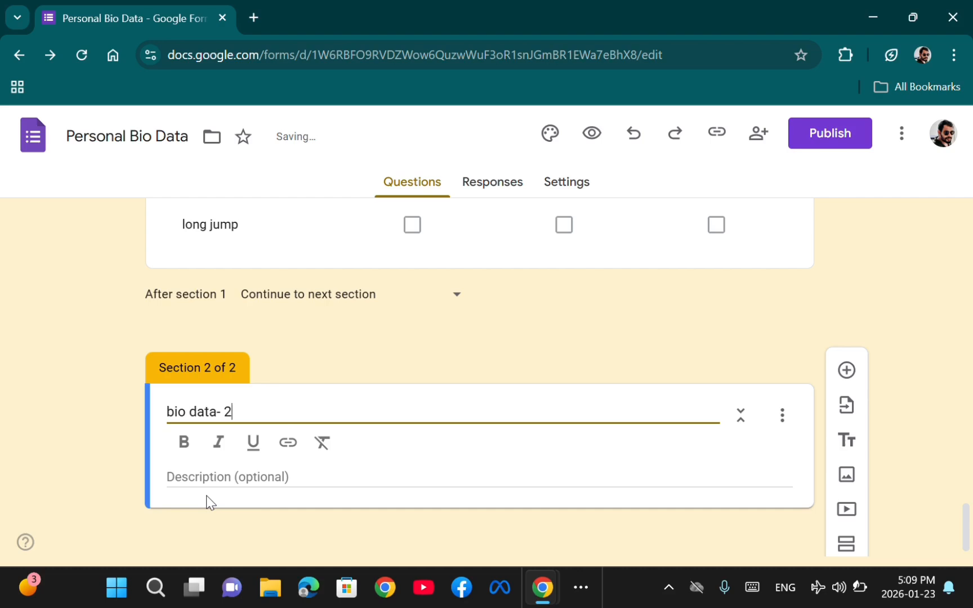
Copy the selected "I am a motivated and responsible individual" paragraph from the Word document and paste it as the description of section 2.
{"action": "left_click", "coordinate": [208, 479]}
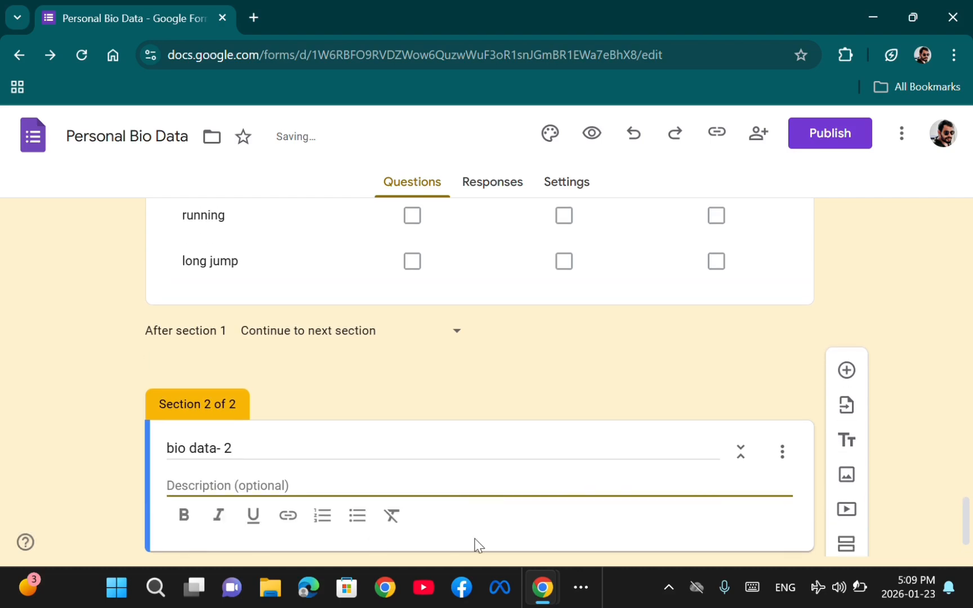
{"action": "left_click", "coordinate": [579, 586]}
{"action": "left_click", "coordinate": [659, 536]}
{"action": "right_click", "coordinate": [361, 297]}
{"action": "left_click", "coordinate": [419, 287]}
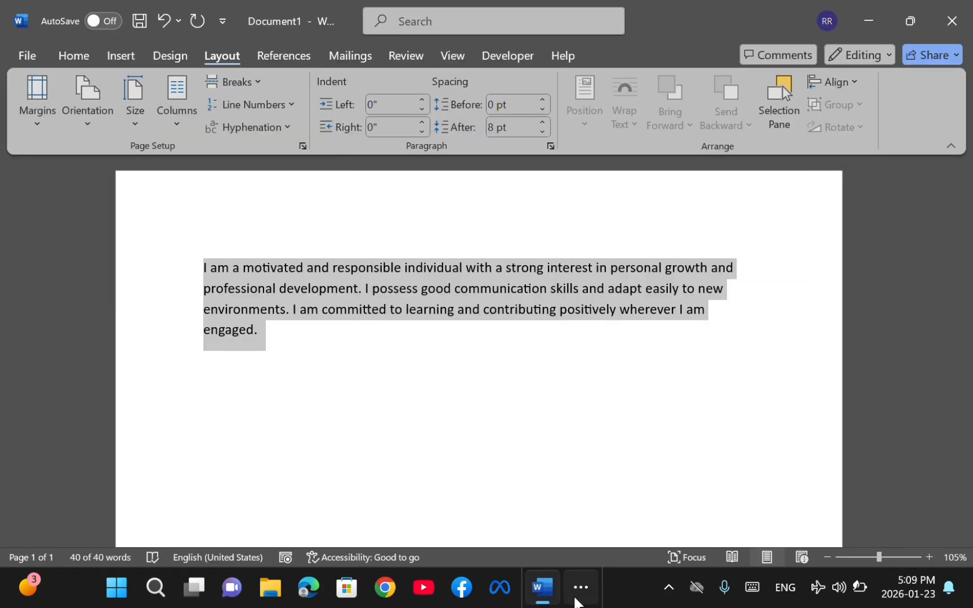
{"action": "left_click", "coordinate": [581, 588]}
{"action": "mouse_move", "coordinate": [622, 537]}
{"action": "left_click", "coordinate": [576, 482]}
{"action": "right_click", "coordinate": [292, 480]}
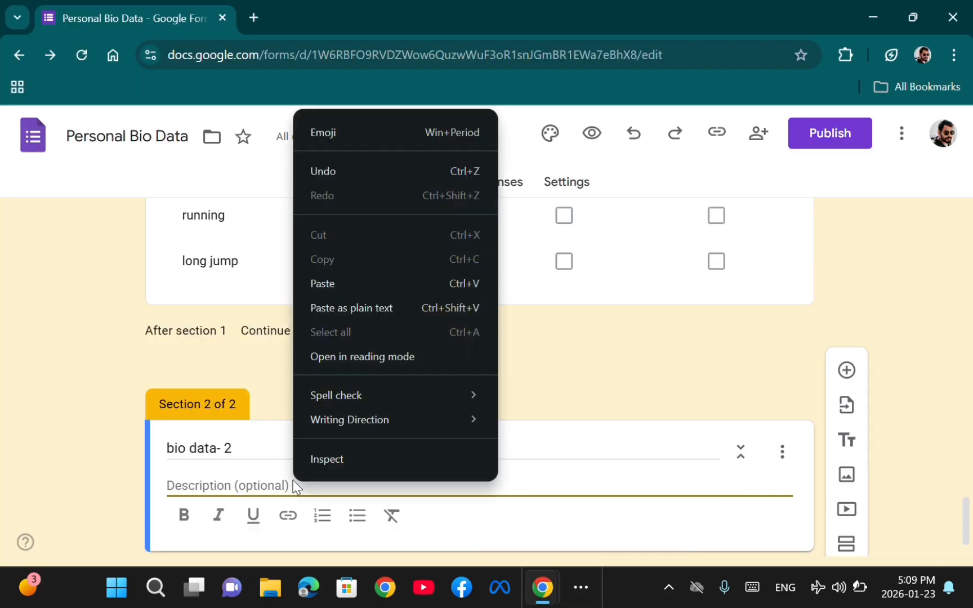
{"action": "left_click", "coordinate": [336, 283]}
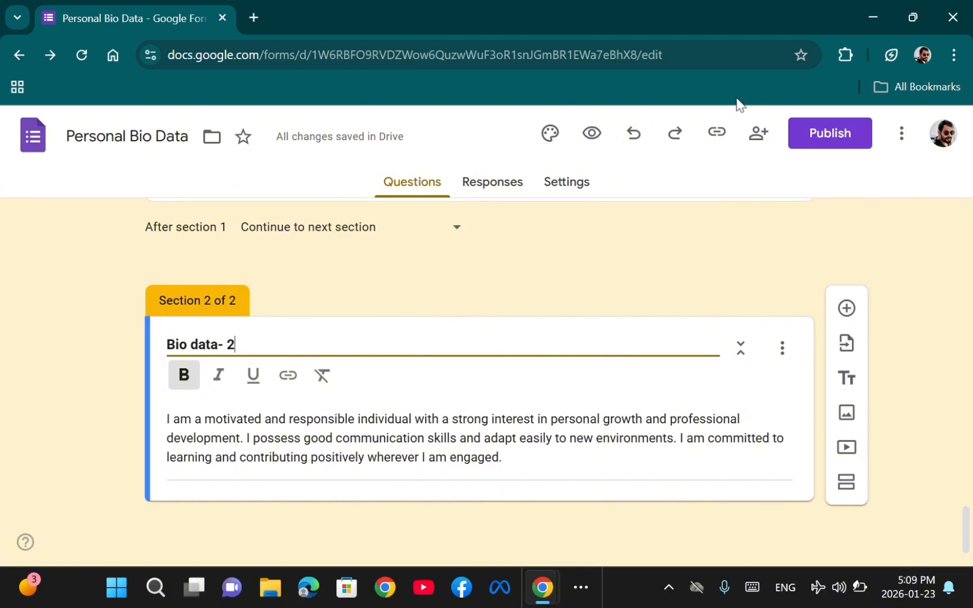
Preview the form, go on to the "Bio data- 2" section and return to check the first section's questions.
{"action": "left_click", "coordinate": [596, 135]}
{"action": "scroll", "coordinate": [450, 330], "scroll_direction": "down", "scroll_amount": 20}
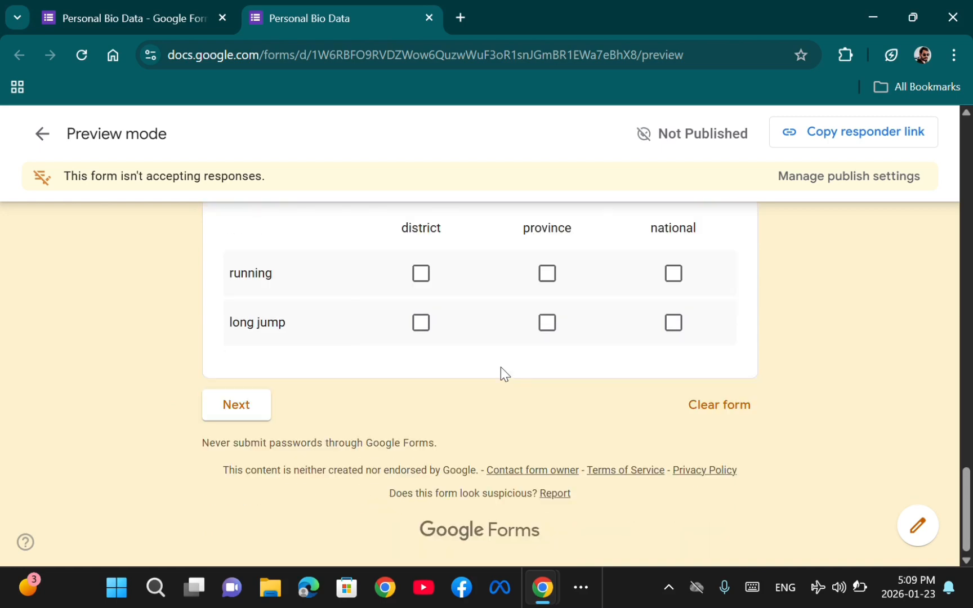
{"action": "left_click", "coordinate": [248, 404]}
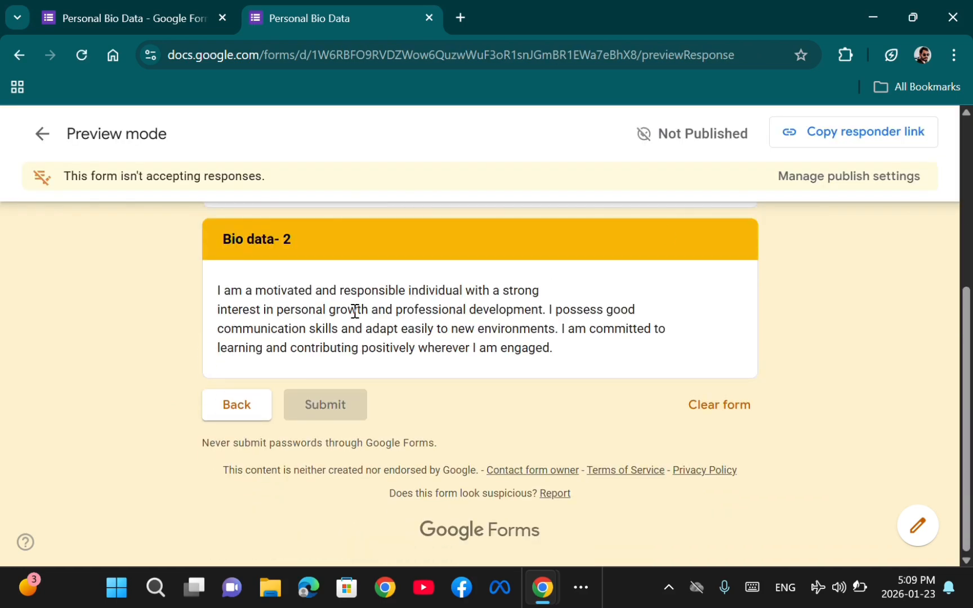
{"action": "left_click", "coordinate": [235, 405]}
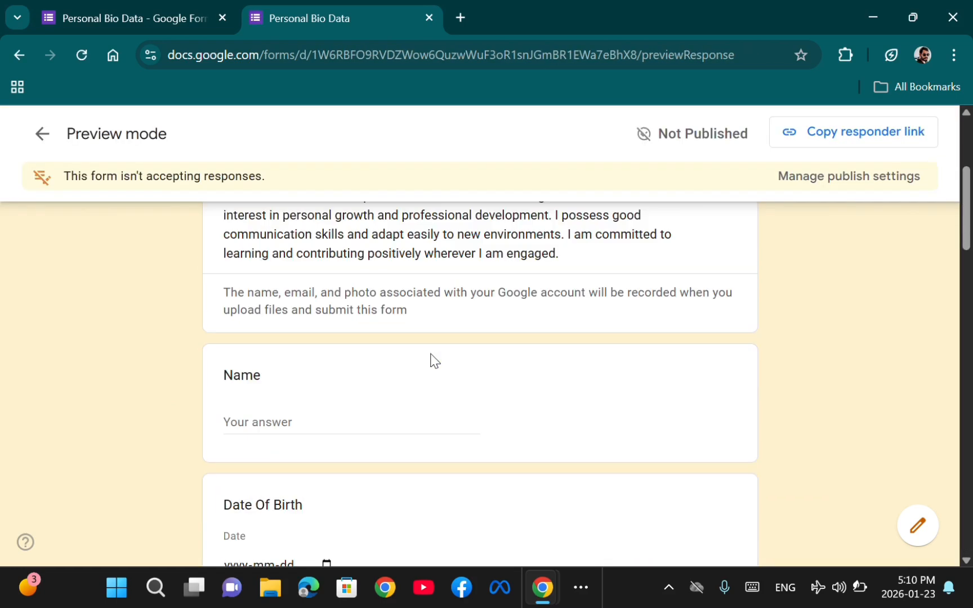
{"action": "scroll", "coordinate": [430, 360], "scroll_direction": "down", "scroll_amount": 10}
{"action": "scroll", "coordinate": [434, 361], "scroll_direction": "down", "scroll_amount": 5}
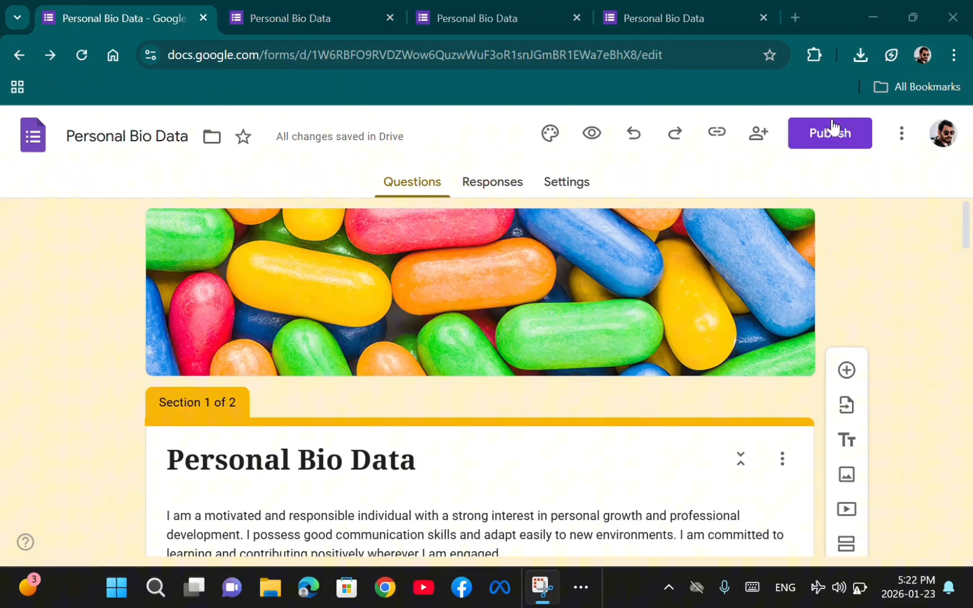
Publish the form for anyone with the link and copy its shortened responder URL.
{"action": "left_click", "coordinate": [831, 133]}
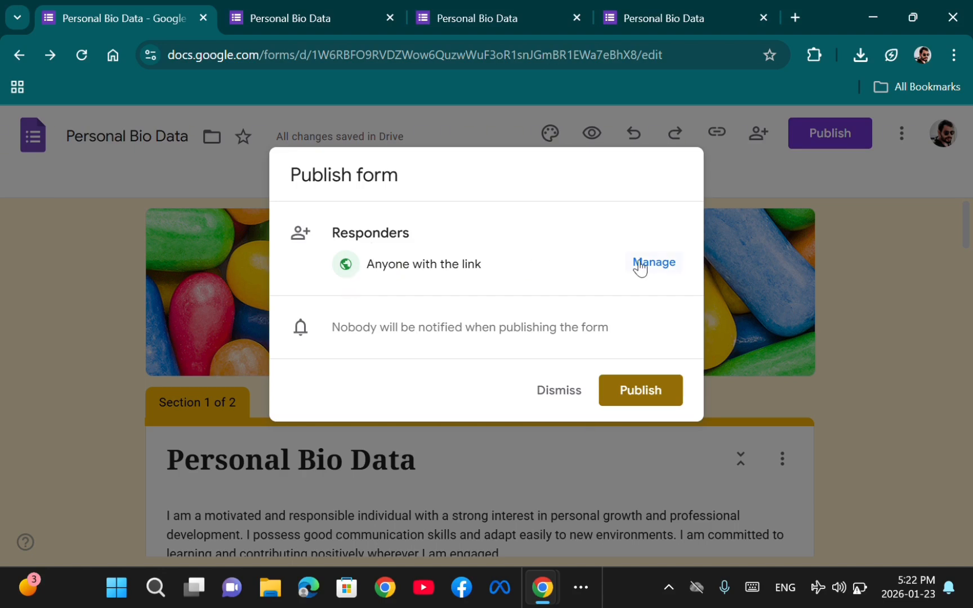
{"action": "left_click", "coordinate": [636, 391]}
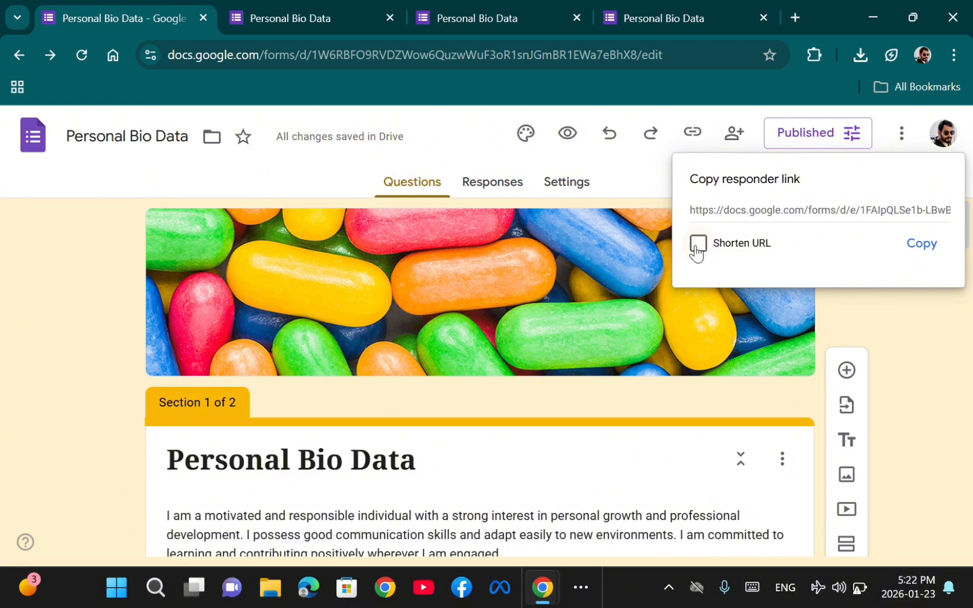
{"action": "left_click", "coordinate": [698, 244]}
{"action": "left_click", "coordinate": [922, 244]}
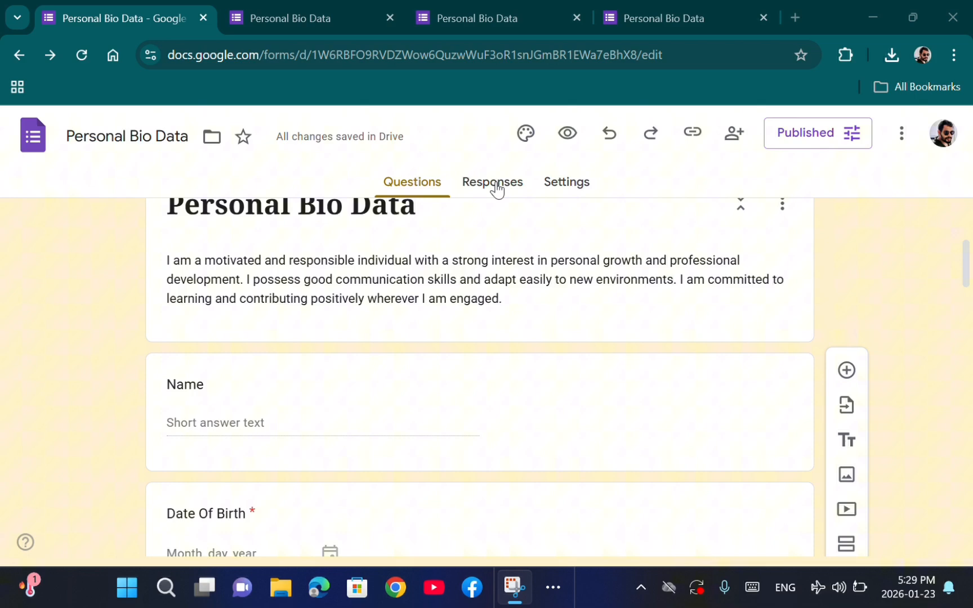
Review the collected responses from the first questions through "Education", view the image uploaded there and return to the form.
{"action": "left_click", "coordinate": [495, 189]}
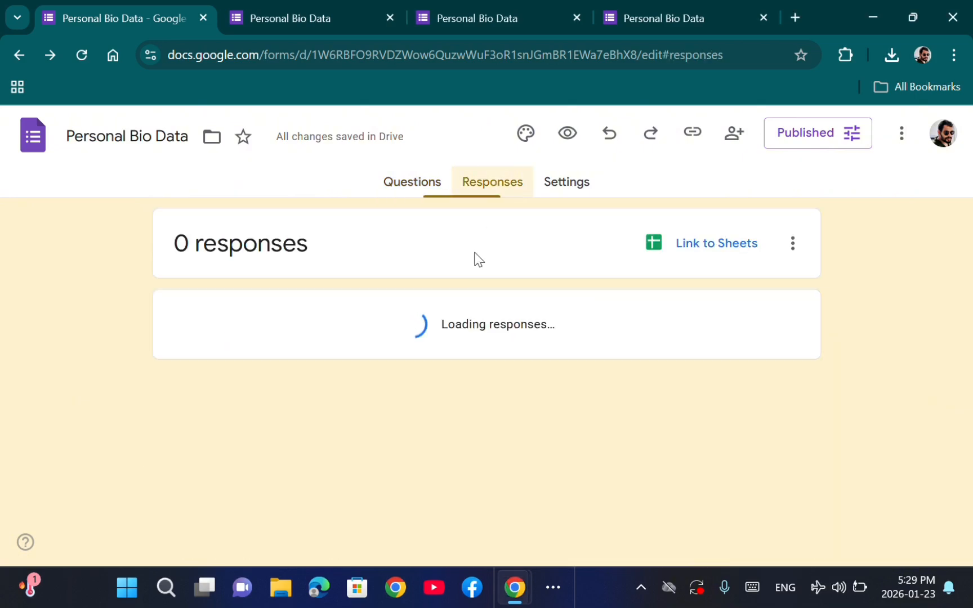
{"action": "scroll", "coordinate": [460, 383], "scroll_direction": "down", "scroll_amount": 3}
{"action": "scroll", "coordinate": [460, 383], "scroll_direction": "down", "scroll_amount": 6}
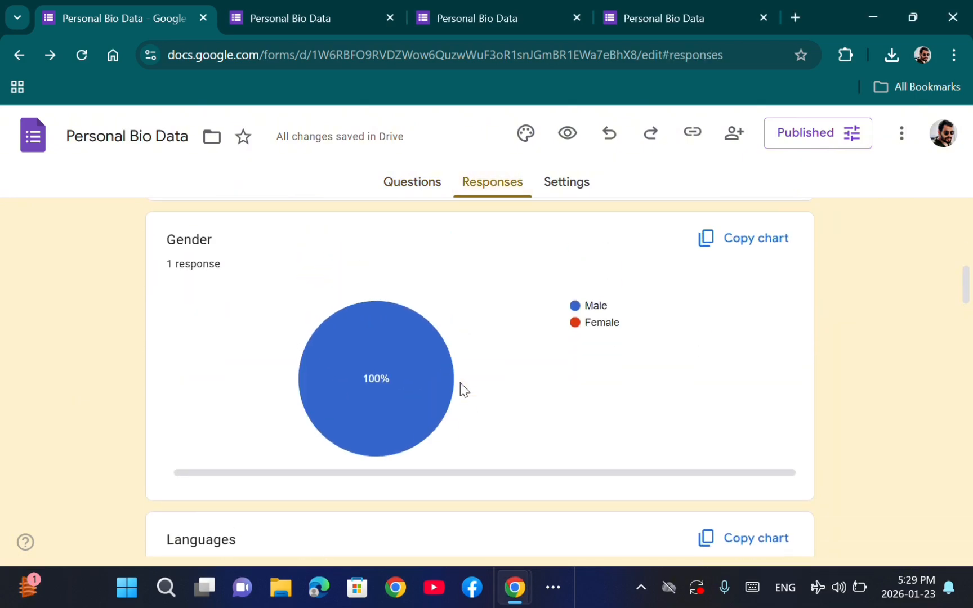
{"action": "scroll", "coordinate": [564, 315], "scroll_direction": "up", "scroll_amount": 1}
{"action": "scroll", "coordinate": [476, 367], "scroll_direction": "down", "scroll_amount": 5}
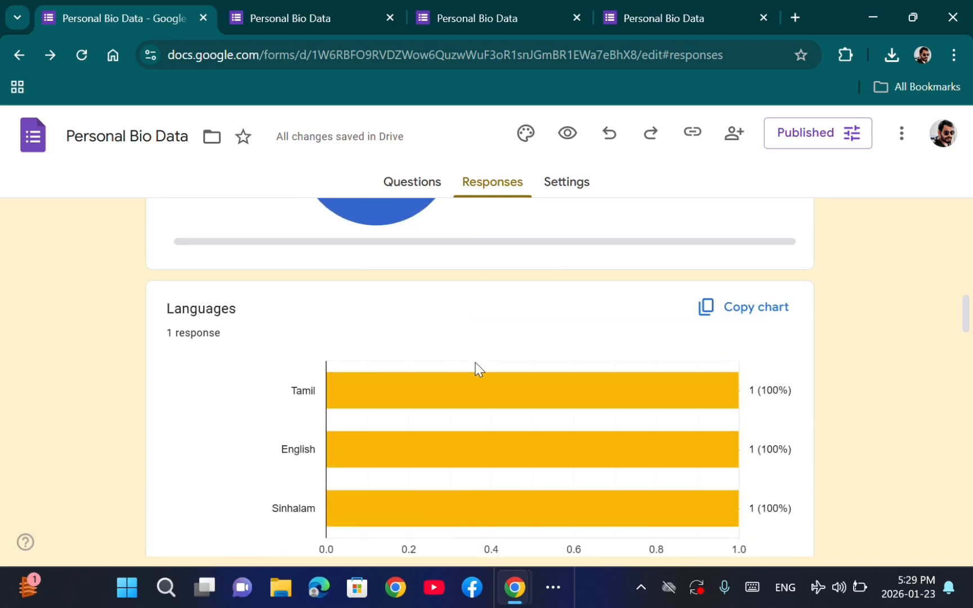
{"action": "scroll", "coordinate": [476, 363], "scroll_direction": "up", "scroll_amount": 1}
{"action": "scroll", "coordinate": [476, 369], "scroll_direction": "down", "scroll_amount": 6}
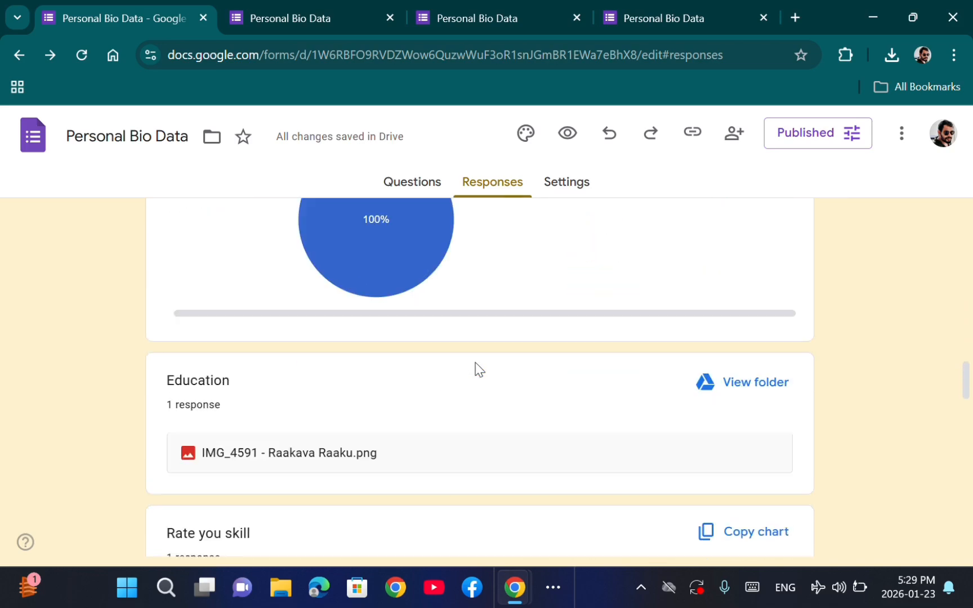
{"action": "left_click", "coordinate": [332, 313]}
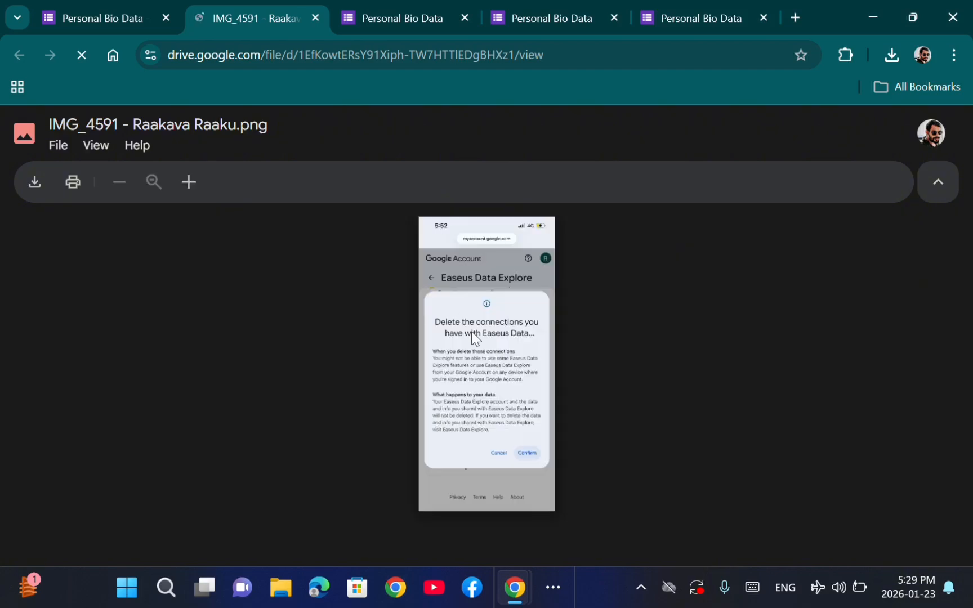
{"action": "left_click", "coordinate": [315, 18]}
Examine the response charts for the skill rating, "language level" and "games" questions.
{"action": "scroll", "coordinate": [428, 341], "scroll_direction": "down", "scroll_amount": 10}
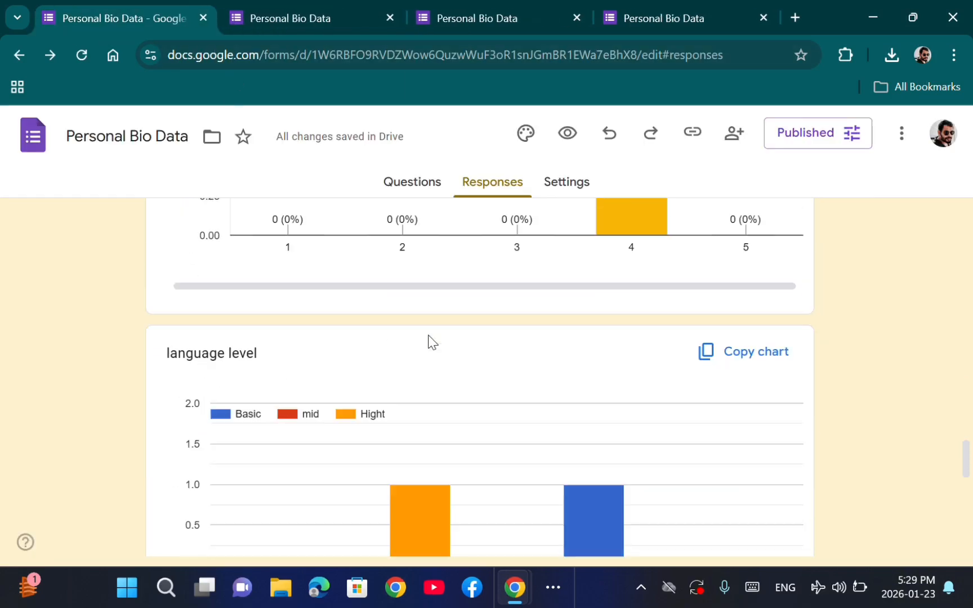
{"action": "scroll", "coordinate": [428, 341], "scroll_direction": "up", "scroll_amount": 4}
{"action": "scroll", "coordinate": [445, 366], "scroll_direction": "down", "scroll_amount": 3}
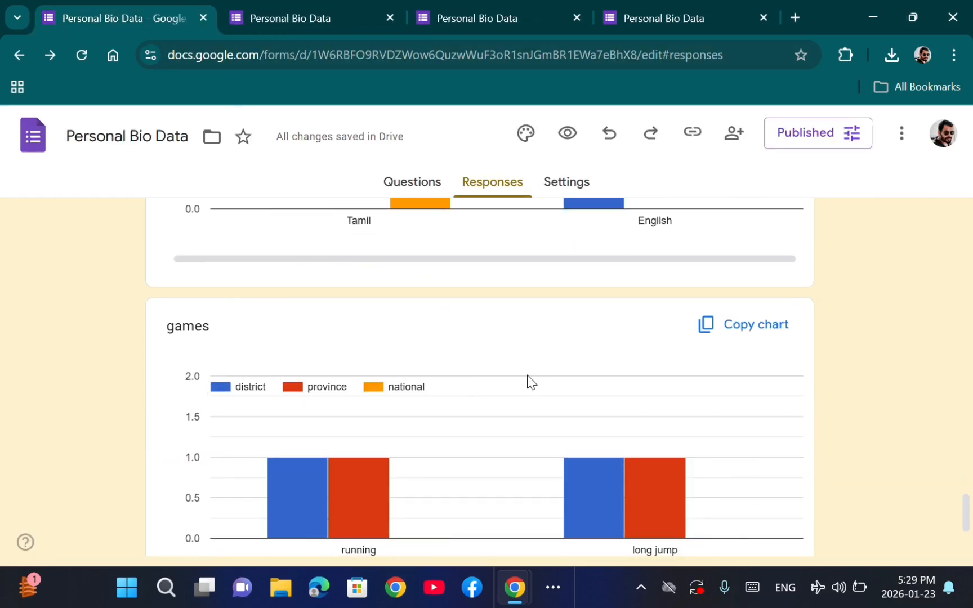
{"action": "scroll", "coordinate": [528, 383], "scroll_direction": "down", "scroll_amount": 3}
{"action": "scroll", "coordinate": [411, 287], "scroll_direction": "up", "scroll_amount": 4}
{"action": "scroll", "coordinate": [750, 252], "scroll_direction": "up", "scroll_amount": 8}
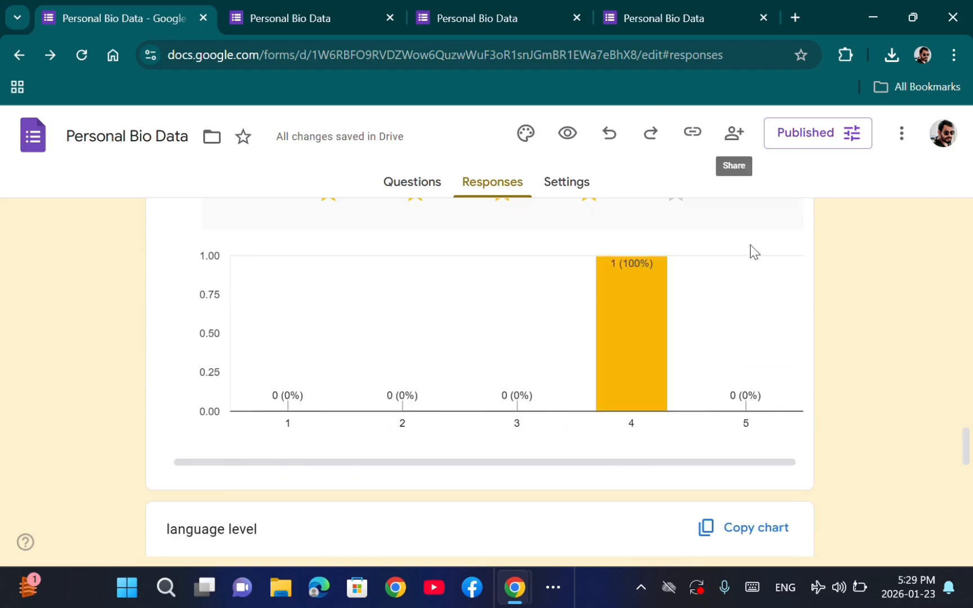
{"action": "scroll", "coordinate": [752, 253], "scroll_direction": "down", "scroll_amount": 5}
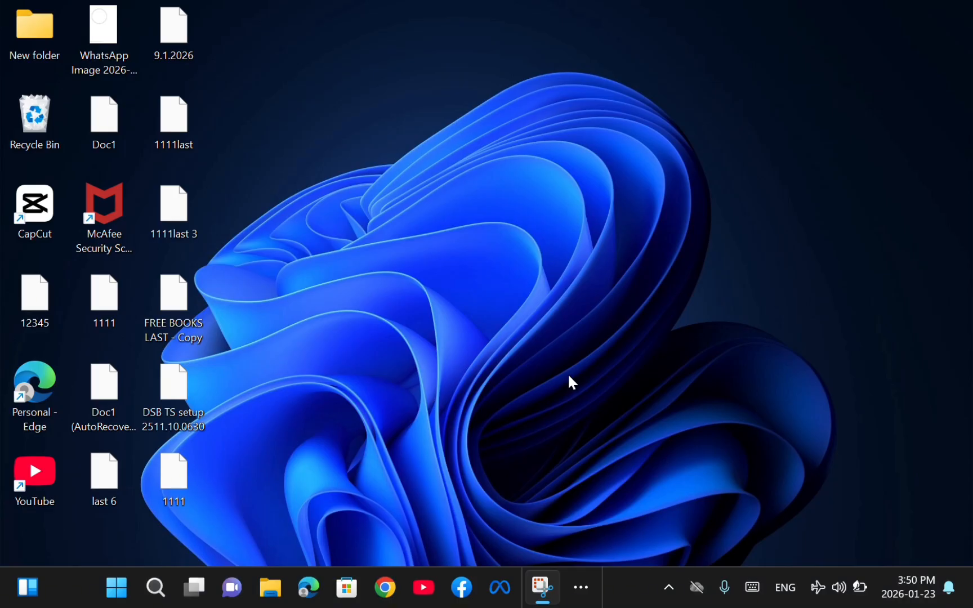